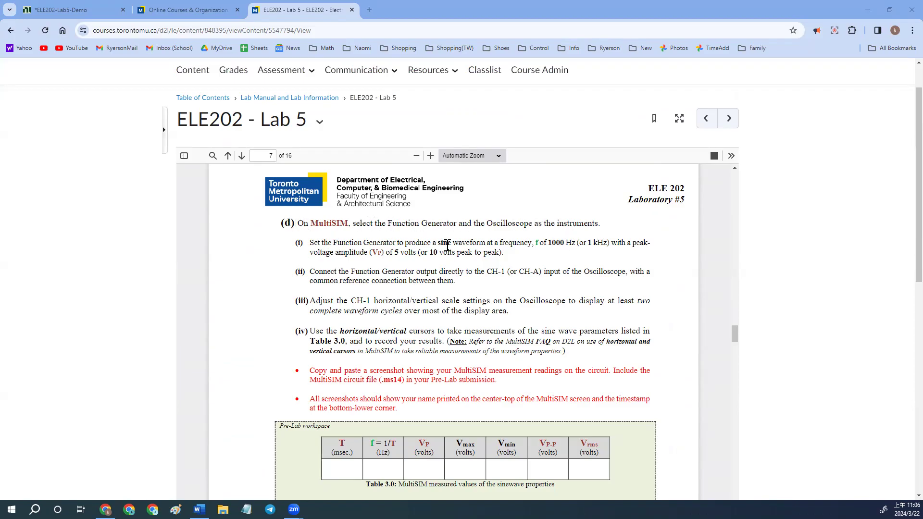
- Switch to the Multisim Live schematic and place an AC voltage source on the empty sheet
left_click(72, 9)
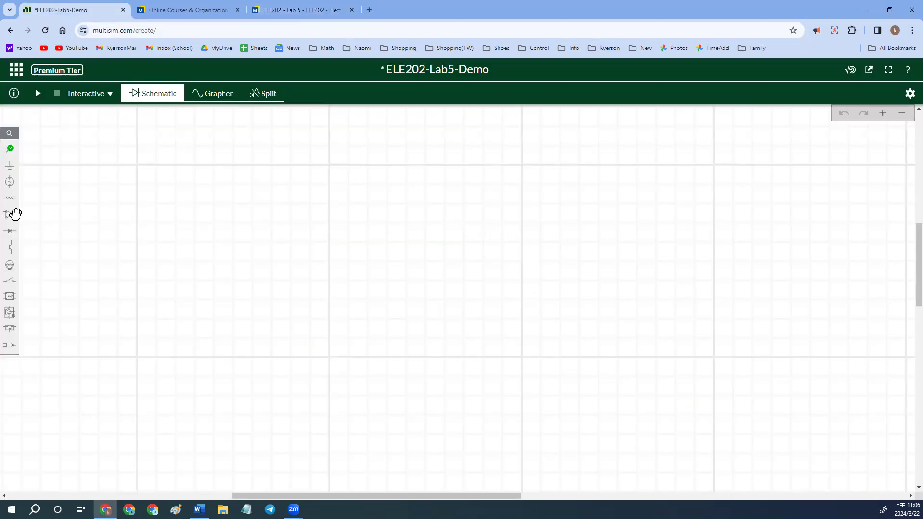
left_click(10, 182)
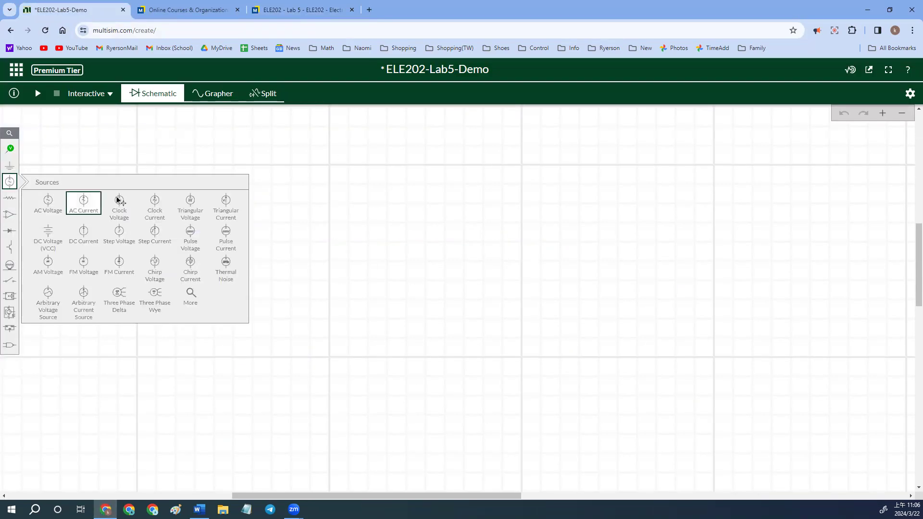
left_click(63, 212)
left_click(273, 256)
scroll(329, 266, "down", 3)
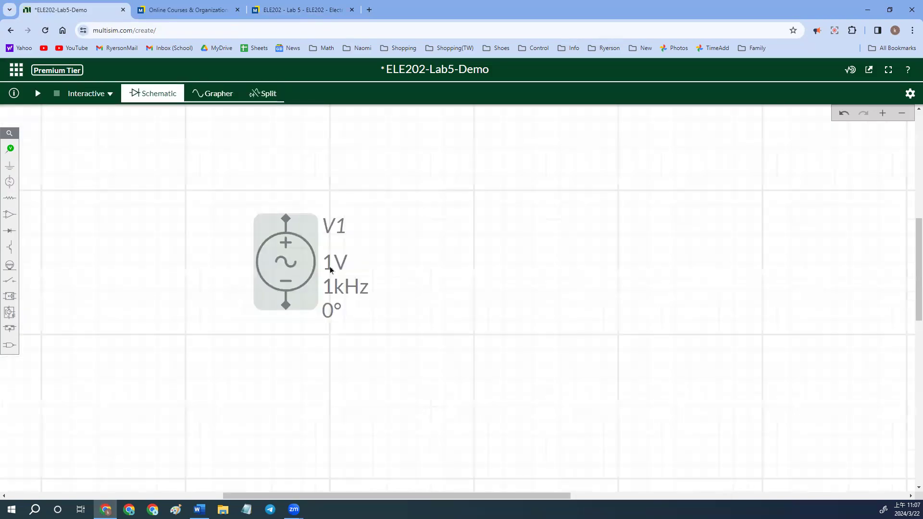
scroll(386, 264, "down", 1)
scroll(387, 264, "up", 1)
left_click(396, 261)
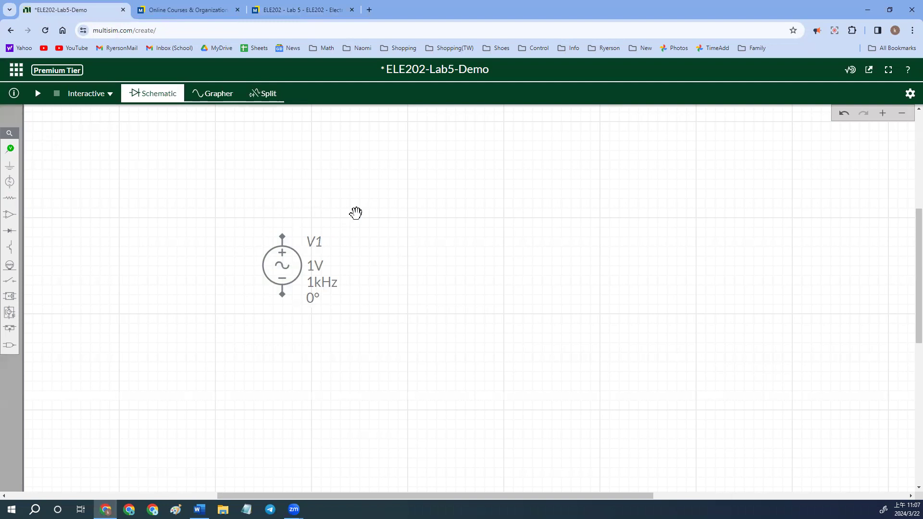
- Check the required sine amplitude in the Lab 5 instructions and set the AC source's peak voltage to 5 V
left_click(13, 183)
left_click(282, 265)
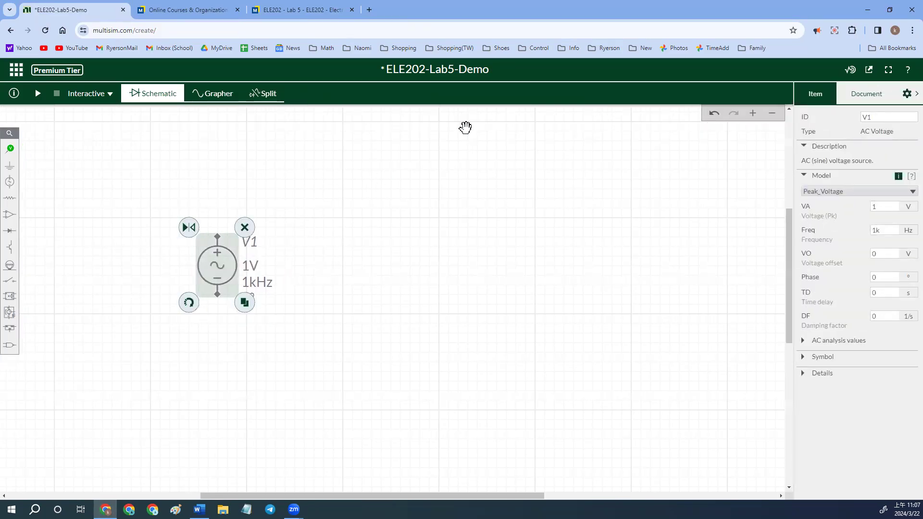
left_click(286, 18)
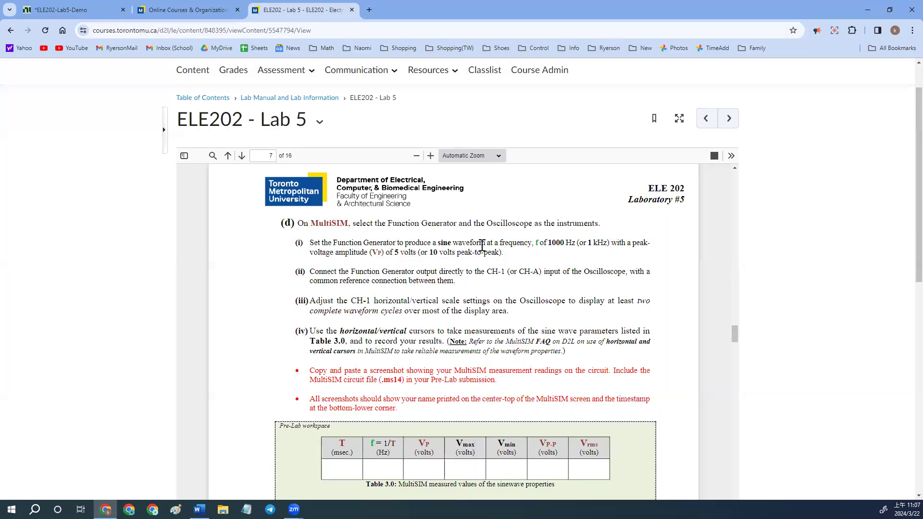
left_click_drag(625, 245, 418, 256)
left_click(67, 10)
left_click(891, 206)
left_click_drag(892, 206, 841, 217)
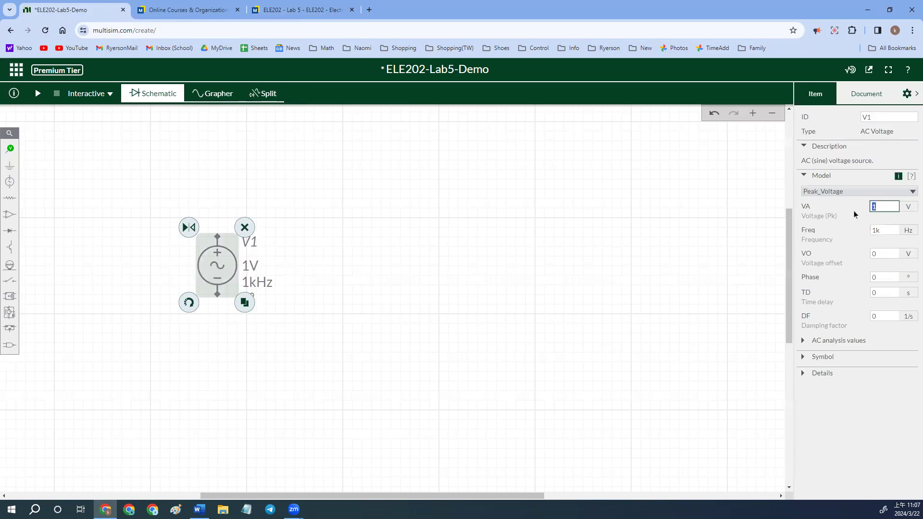
type("5")
- Compare the source's frequency setting with the Lab 5 instructions and read the oscilloscope connection requirements
left_click(301, 10)
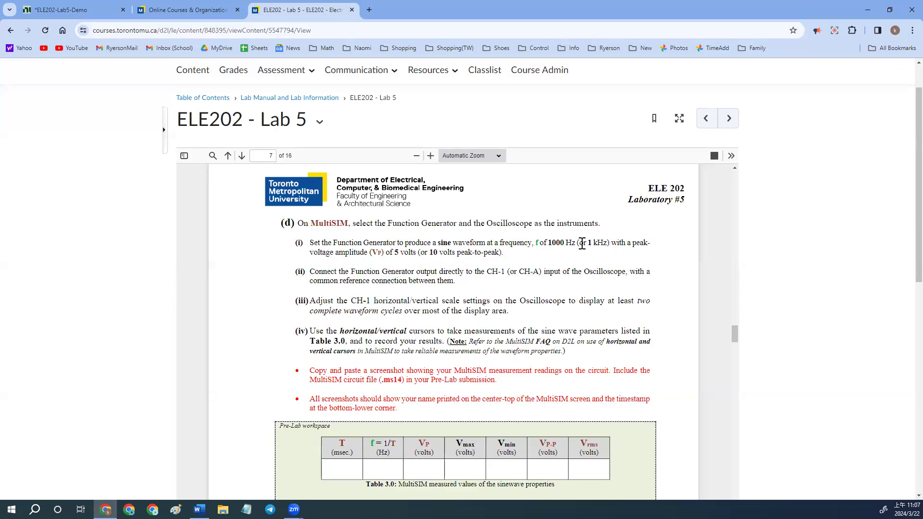
left_click(72, 10)
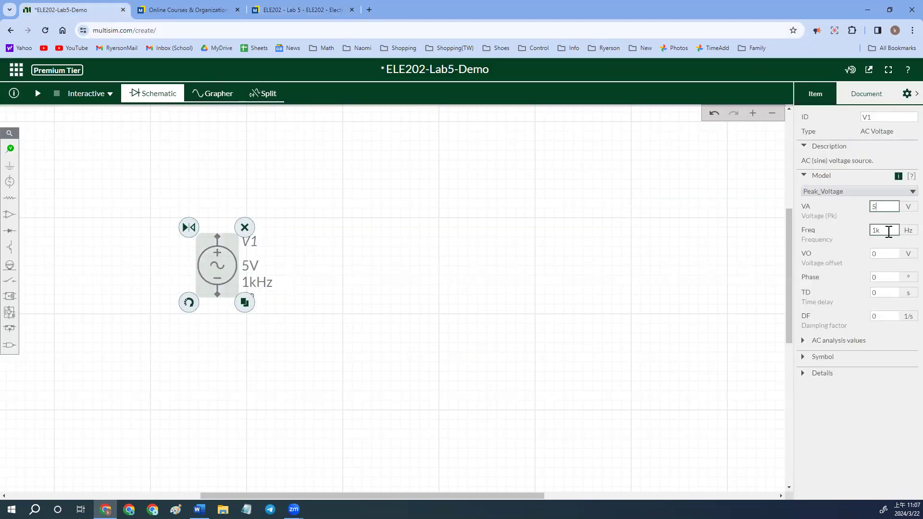
left_click_drag(883, 232, 873, 233)
left_click(295, 214)
left_click(301, 10)
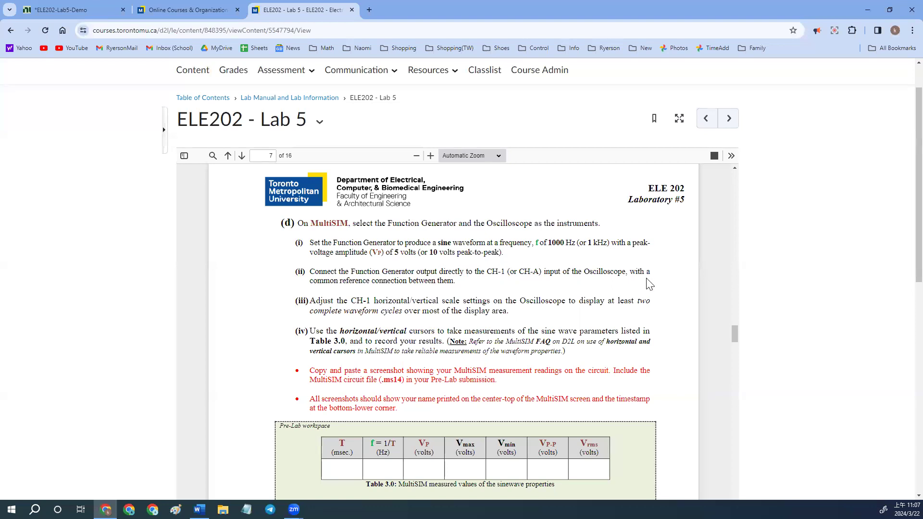
left_click(65, 10)
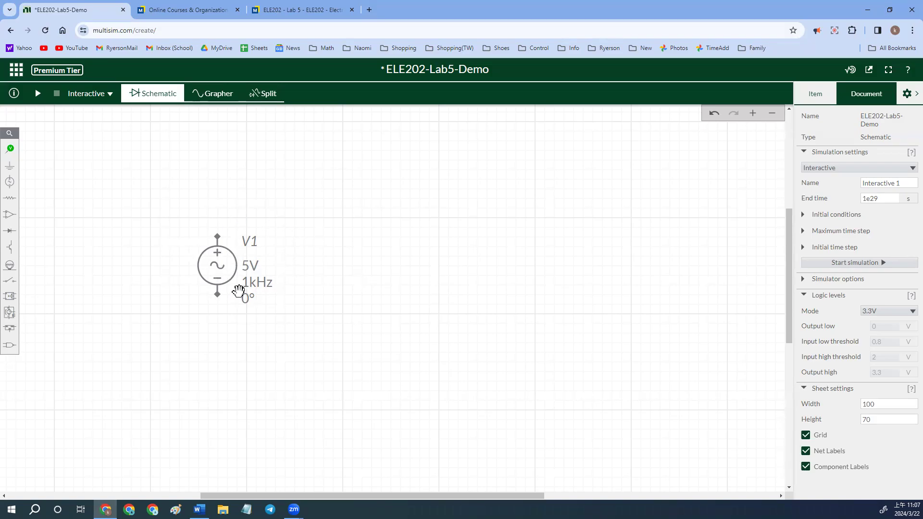
- Place a resistor to the right of the AC source and rotate it to a vertical orientation
left_click(11, 200)
left_click(44, 215)
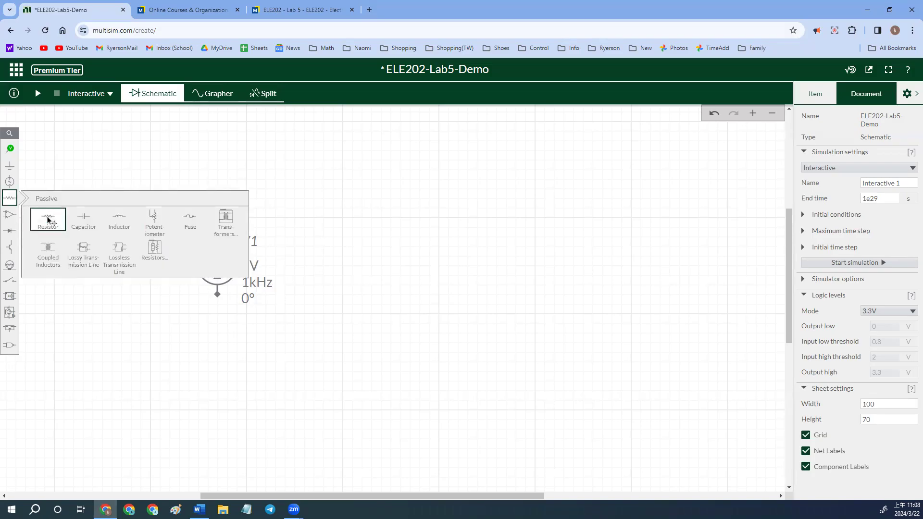
left_click(496, 257)
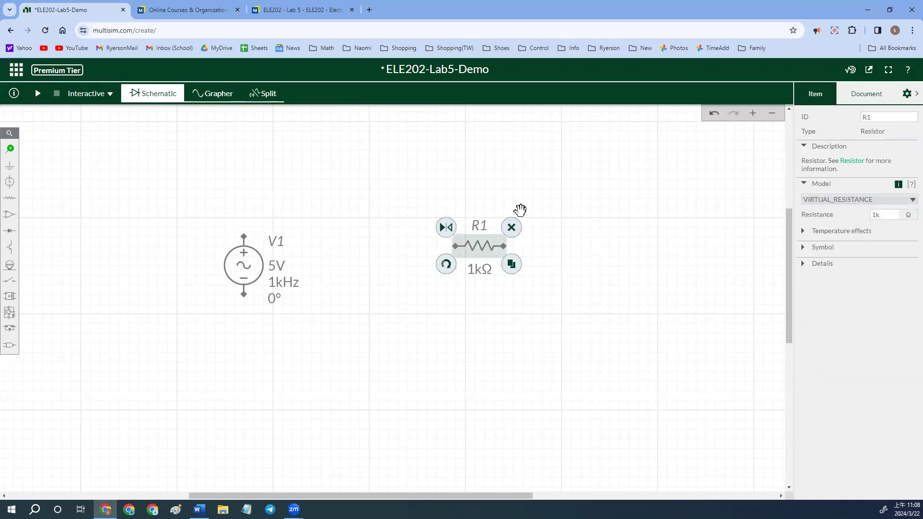
left_click(520, 183)
left_click(481, 245)
left_click(444, 267)
left_click(468, 178)
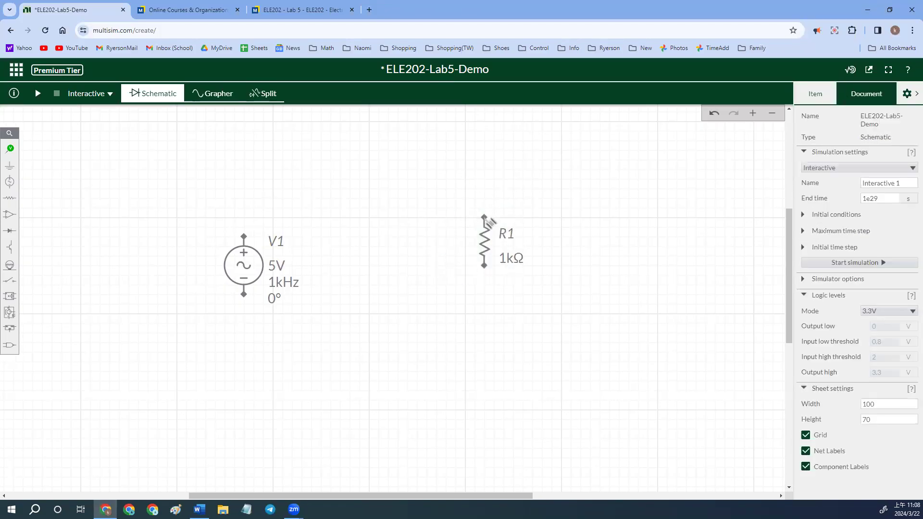
- Wire the resistor's upper terminal to the source's positive terminal and its lower terminal to the negative terminal
left_click(484, 218)
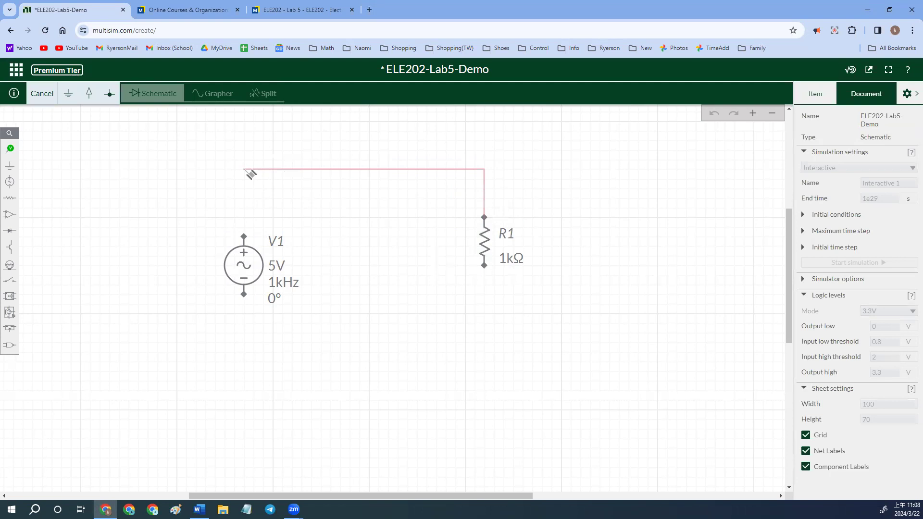
left_click(244, 237)
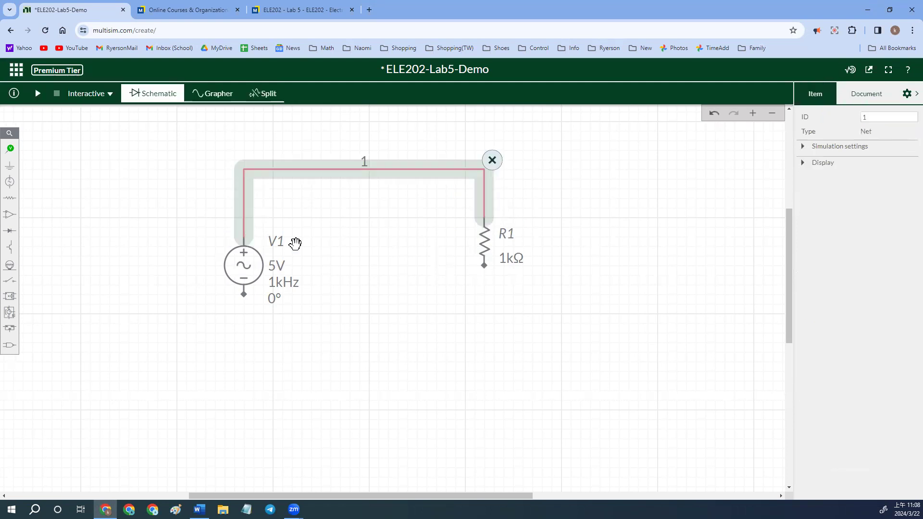
left_click(484, 266)
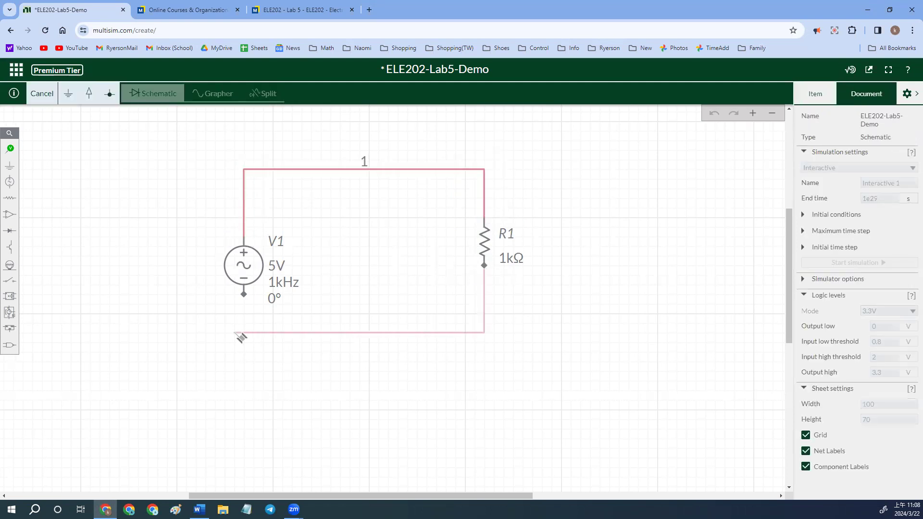
left_click(243, 298)
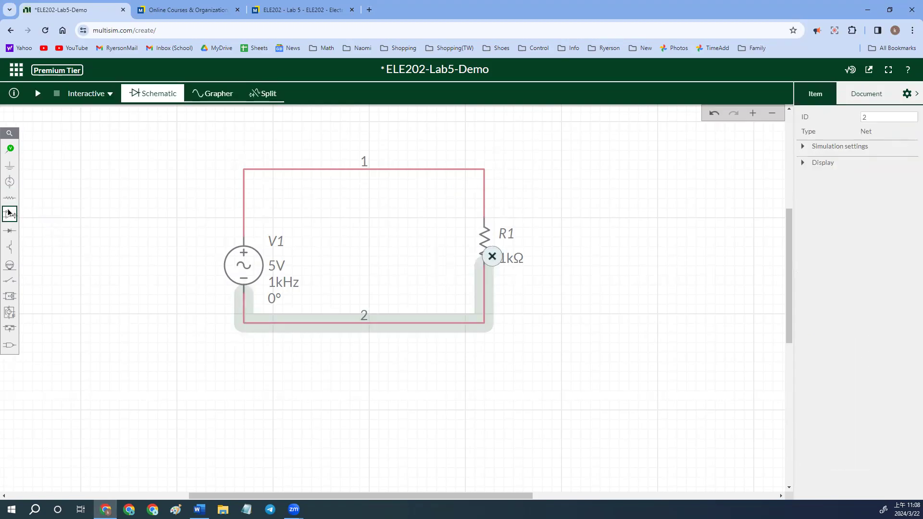
- Place a ground below the AC source and wire it to the lower-left corner of the bottom wire
left_click(11, 166)
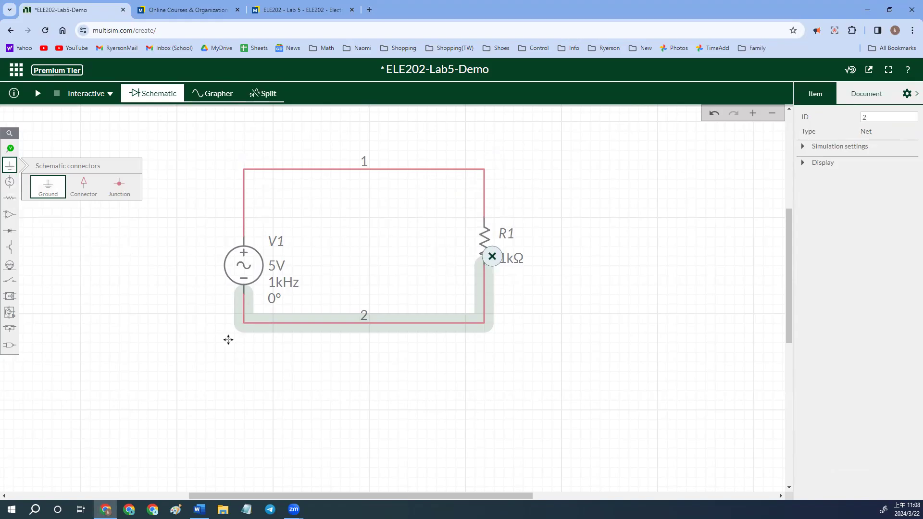
left_click(244, 349)
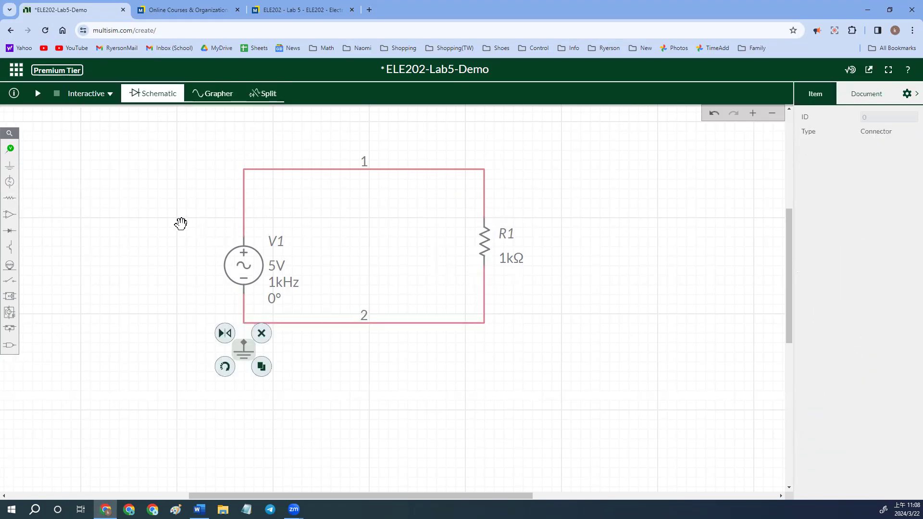
left_click(432, 237)
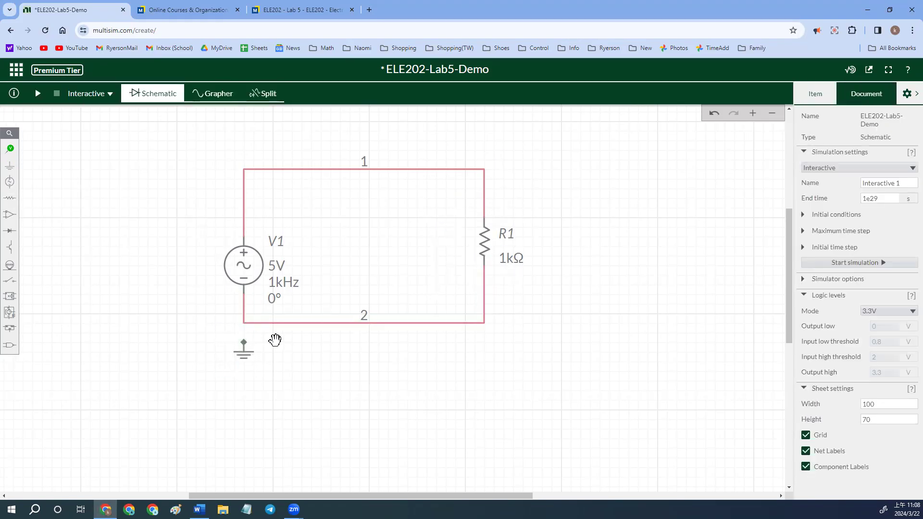
left_click(244, 342)
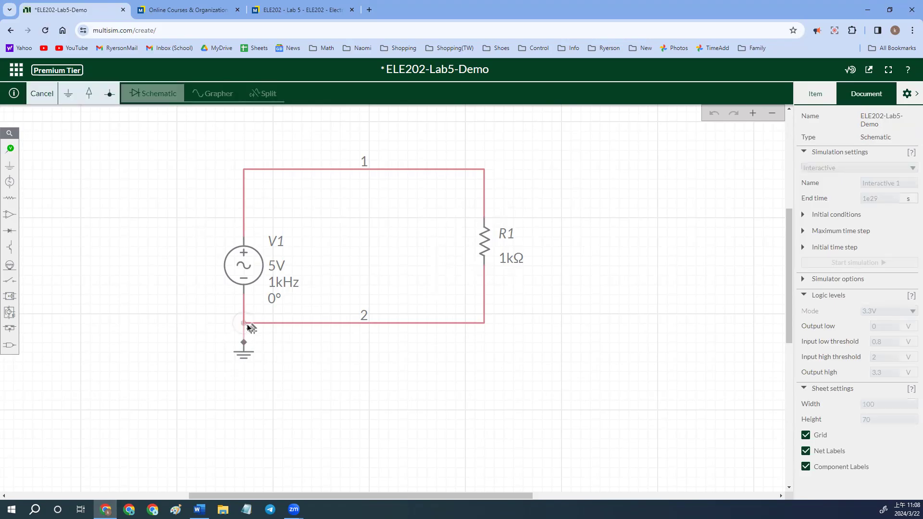
left_click(247, 323)
left_click(548, 304)
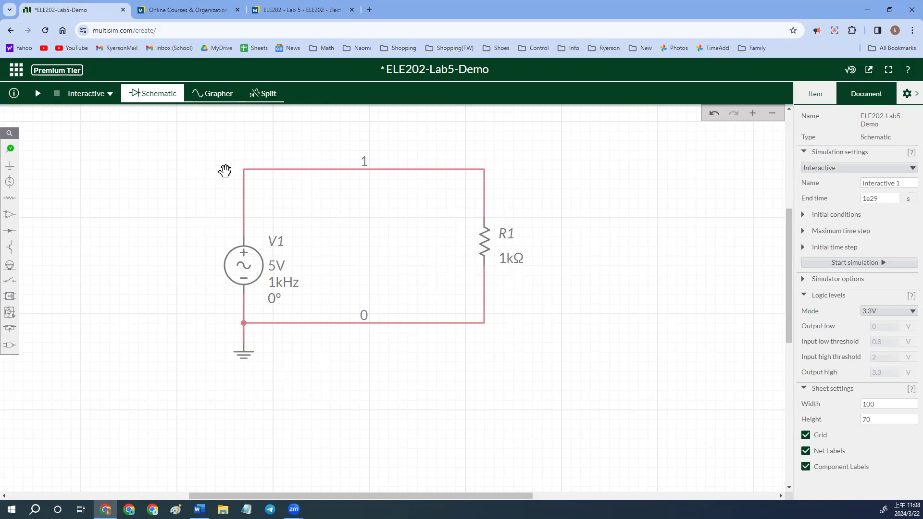
- Recheck the Lab 5 instructions and place a voltage probe on the top wire's corner above the AC source
left_click(299, 9)
left_click(67, 6)
left_click(8, 150)
left_click(42, 172)
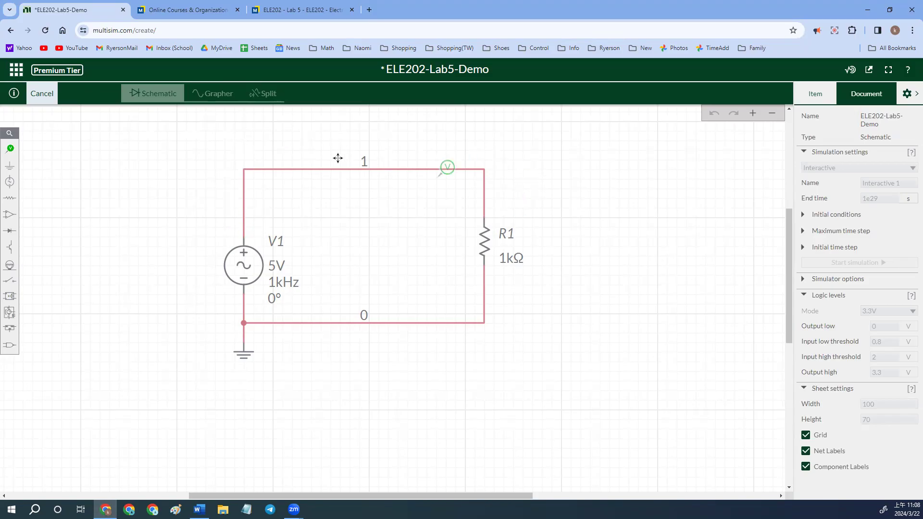
left_click(256, 157)
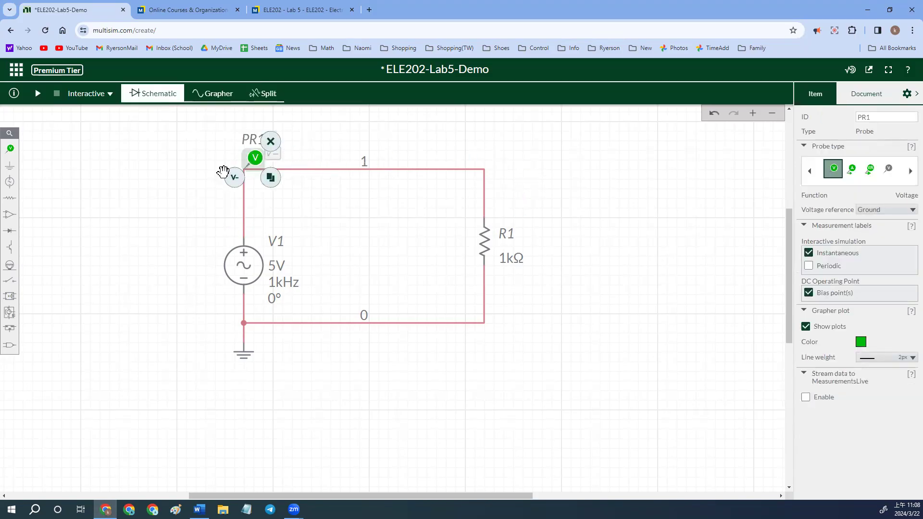
left_click(326, 136)
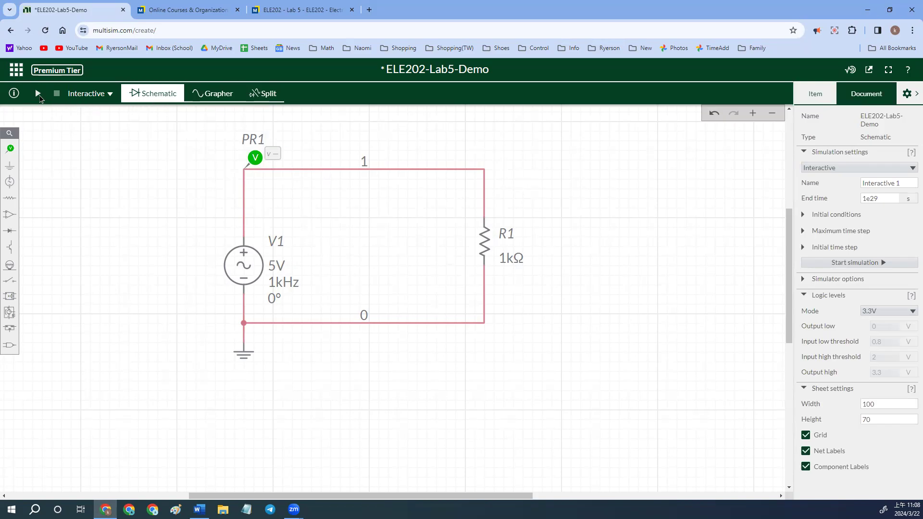
- Run the interactive simulation, show the probe voltage in the Grapher, and scale the time axis to about three cycles
left_click(39, 95)
left_click(201, 98)
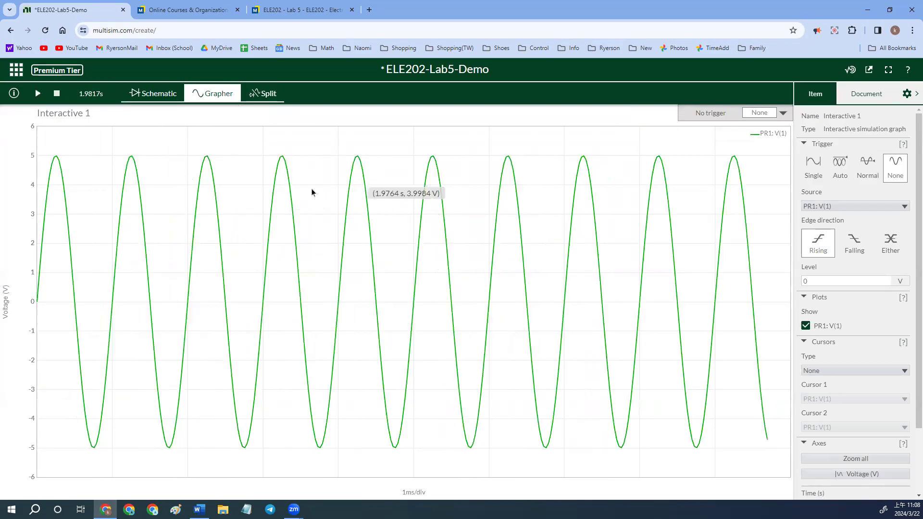
scroll(389, 224, "up", 3)
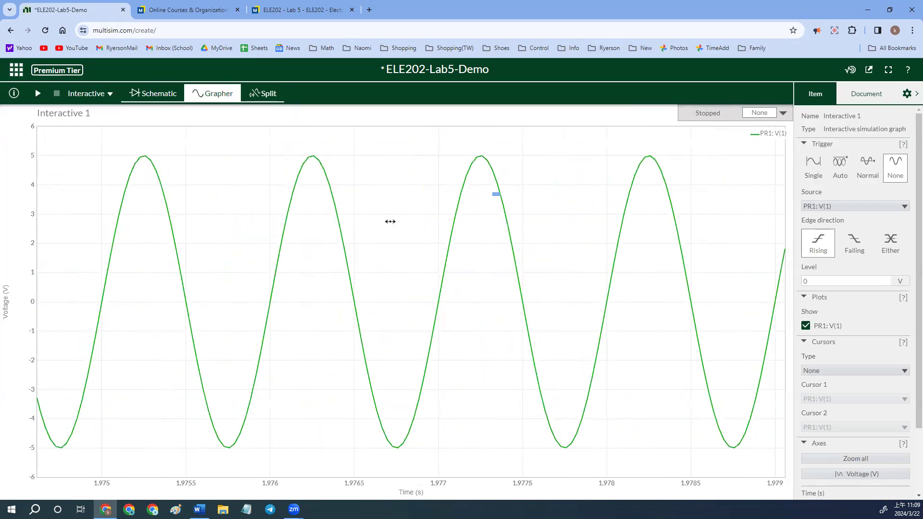
scroll(390, 223, "down", 3)
scroll(391, 223, "up", 3)
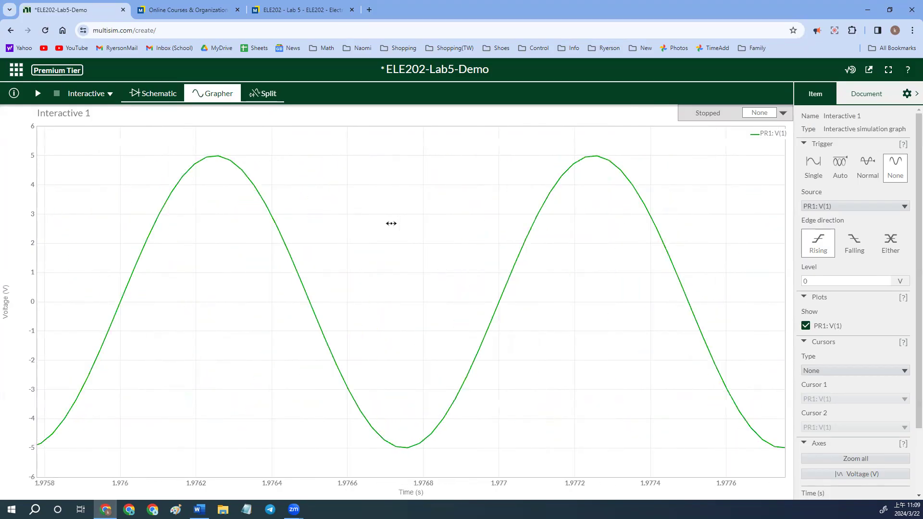
scroll(391, 223, "down", 1)
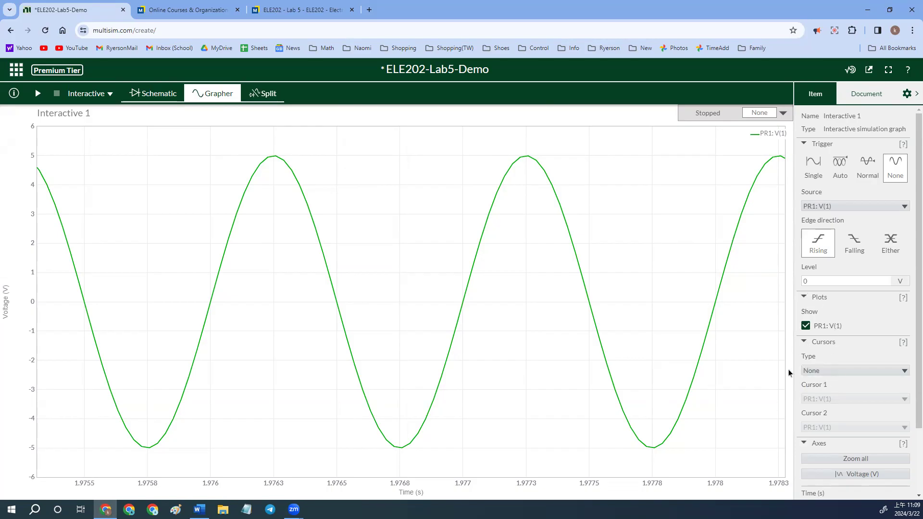
- Enable Track cursors on the graph, placing cursor 1 on a positive peak and cursor 2 on the following trough
left_click(847, 368)
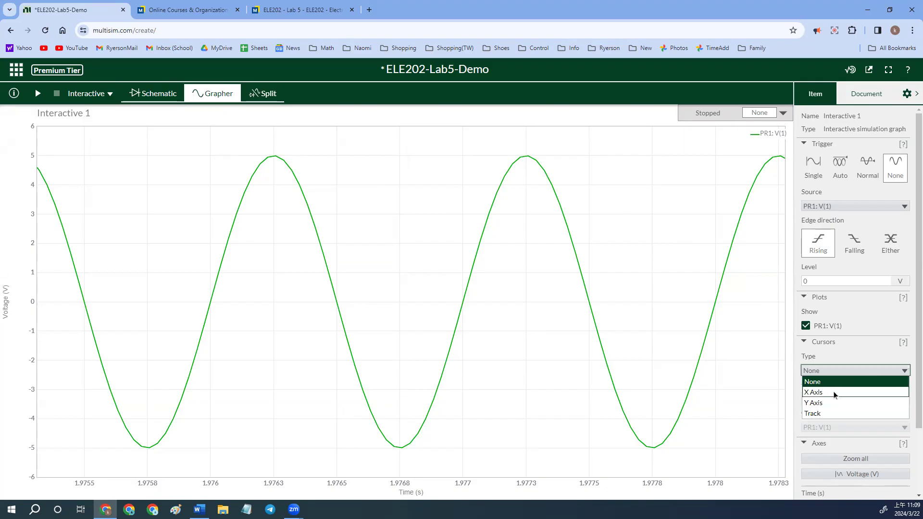
left_click(832, 413)
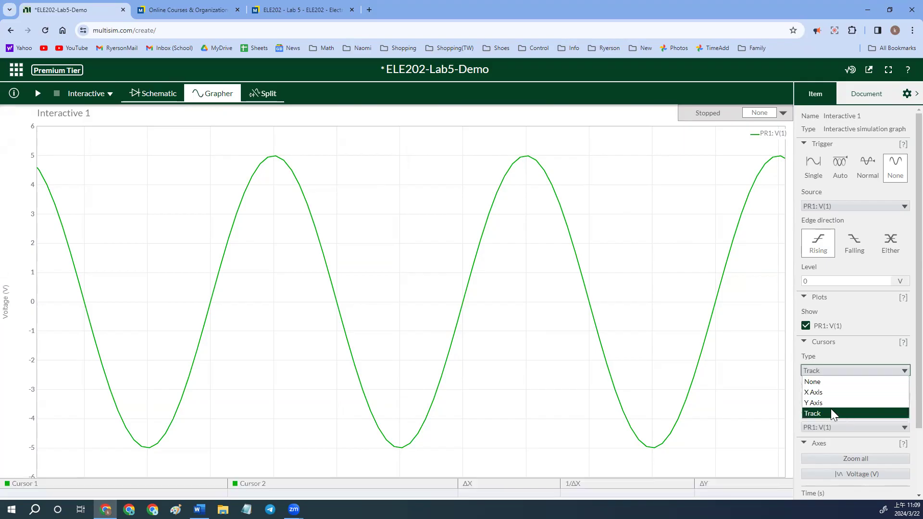
left_click(831, 412)
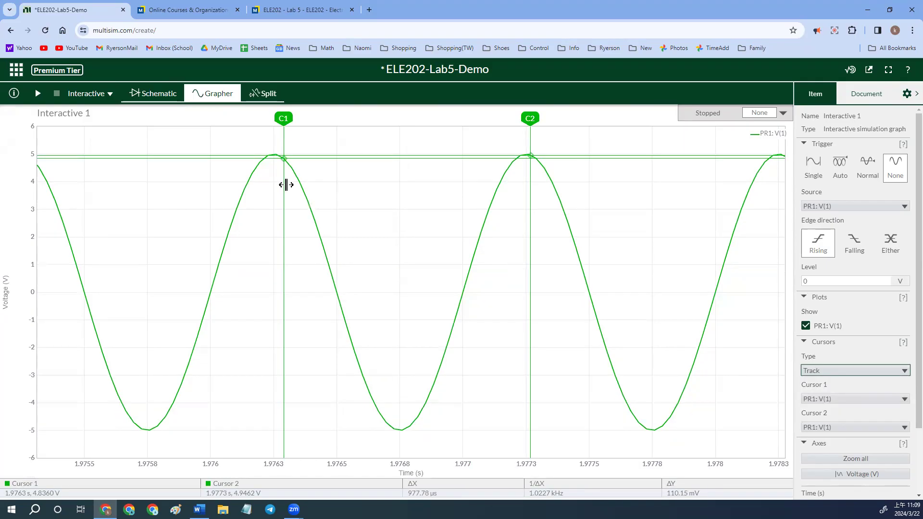
left_click_drag(283, 181, 273, 181)
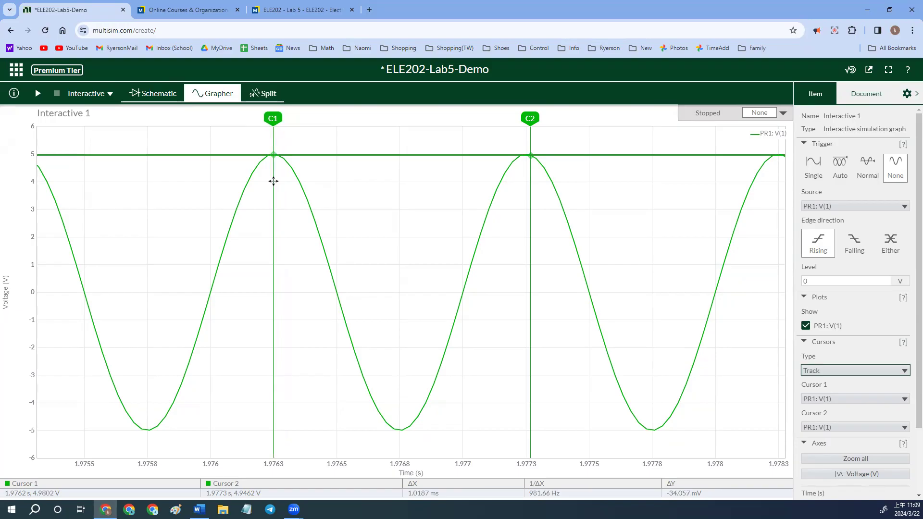
left_click_drag(530, 200, 398, 220)
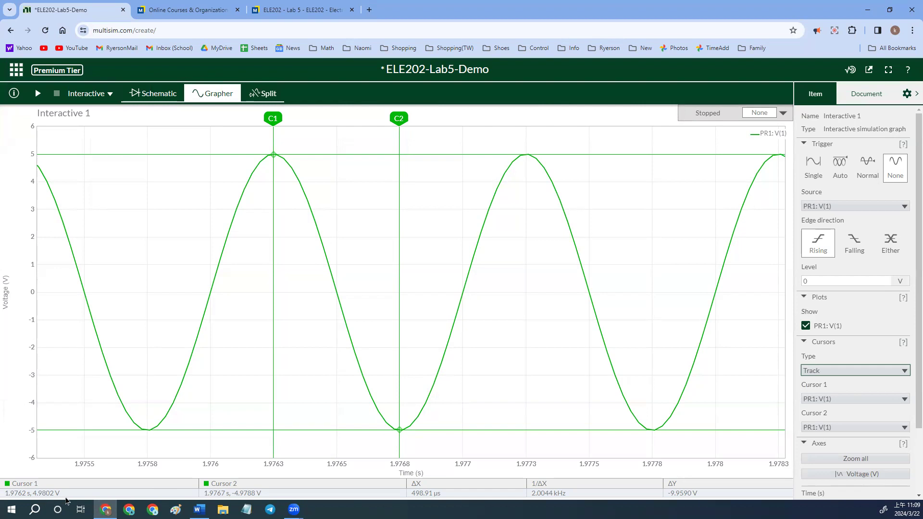
- Switch to the Word results document and handwrite Vmax 4.9802 and Vmin -4.978 in Table 3.0 with the black pen, rechecking the Grapher cursor readings
left_click(199, 509)
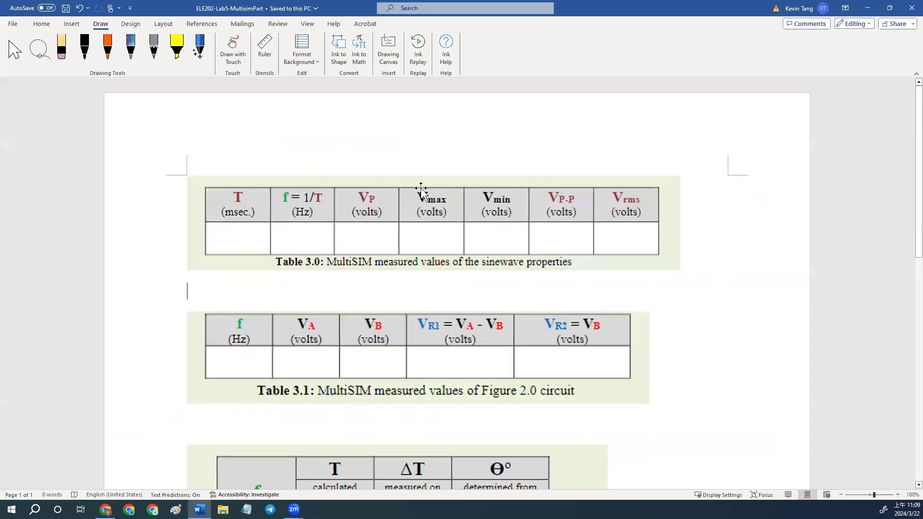
left_click(85, 48)
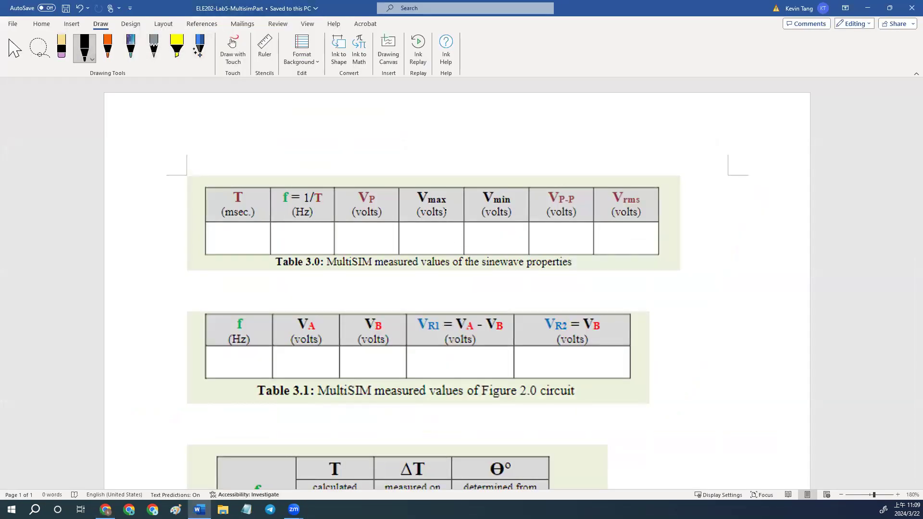
left_click_drag(412, 229, 408, 244)
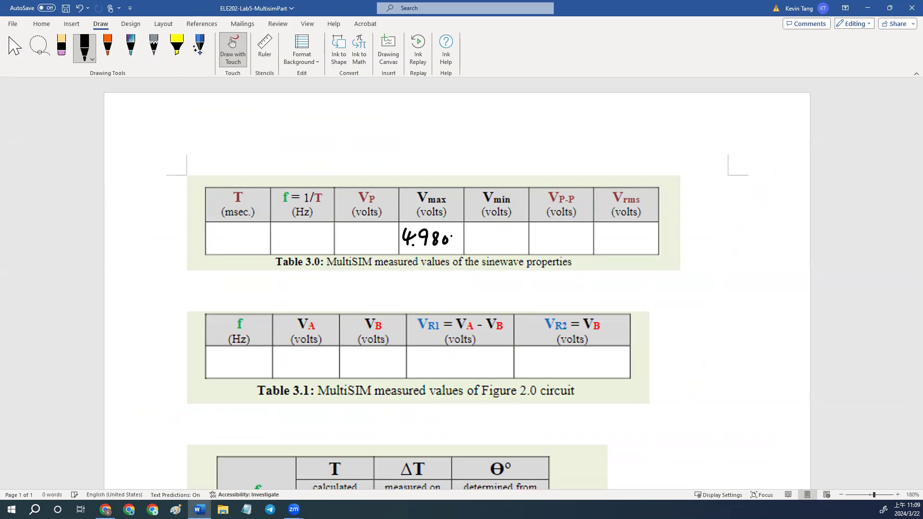
left_click(867, 8)
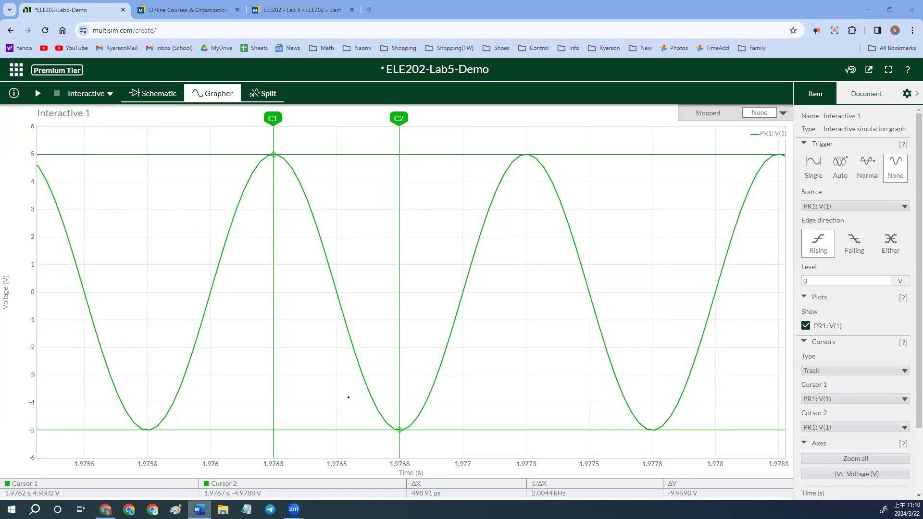
left_click(200, 509)
left_click_drag(465, 236, 474, 233)
left_click(482, 228)
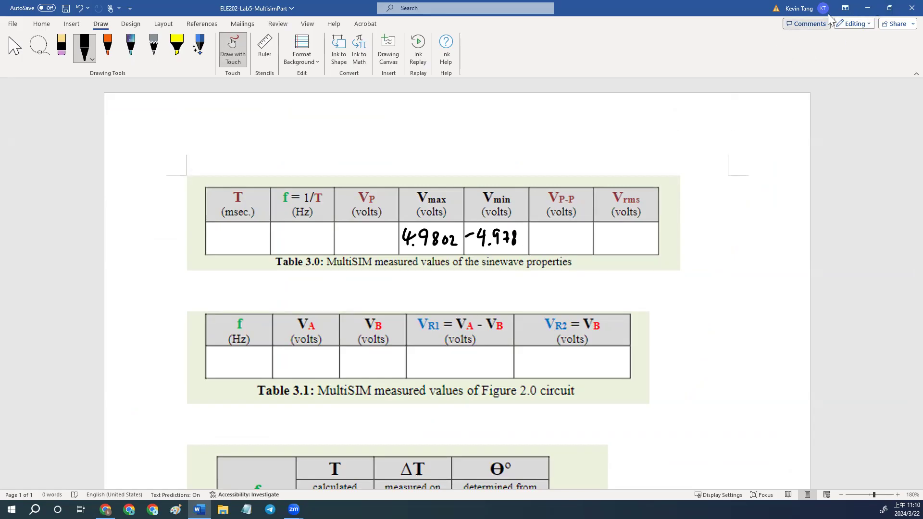
- Recheck the Grapher cursor readings and handwrite Vp-p 9.959 and Vp 4.9802 in Table 3.0 of the Word document
left_click(868, 9)
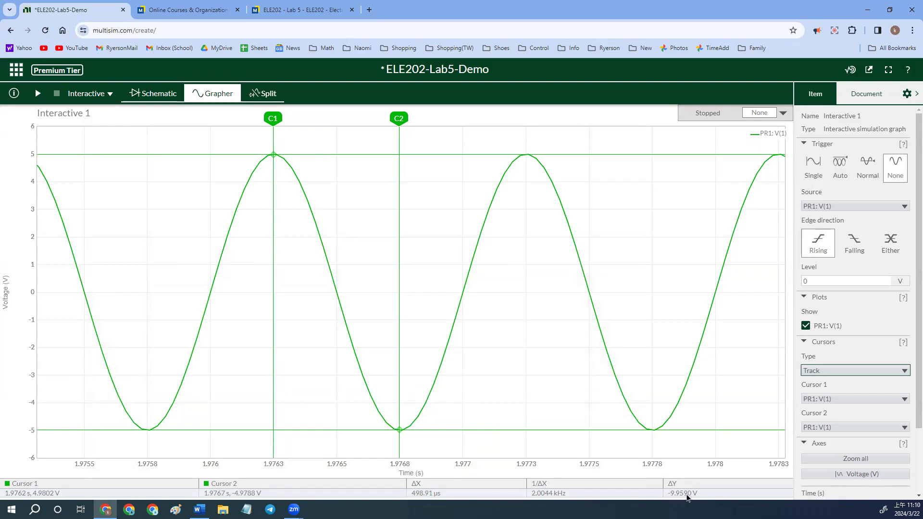
left_click(200, 509)
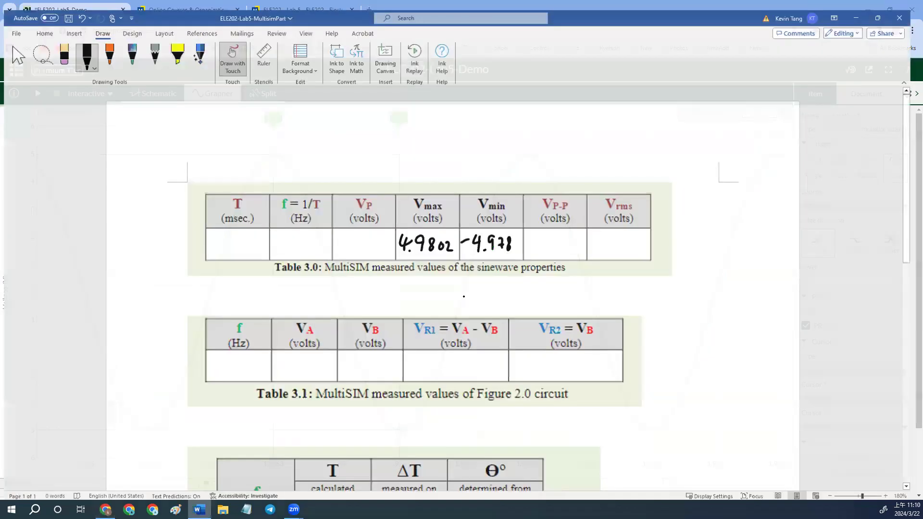
key("alt+Tab")
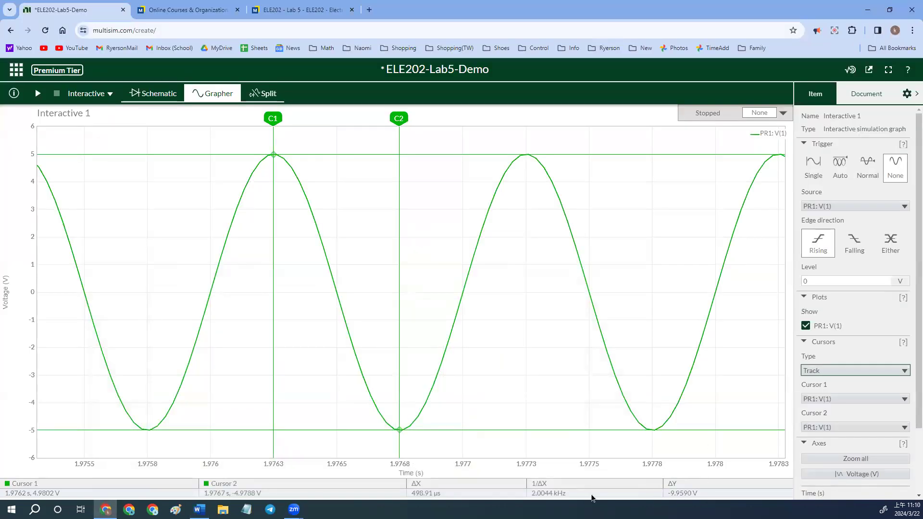
left_click(199, 509)
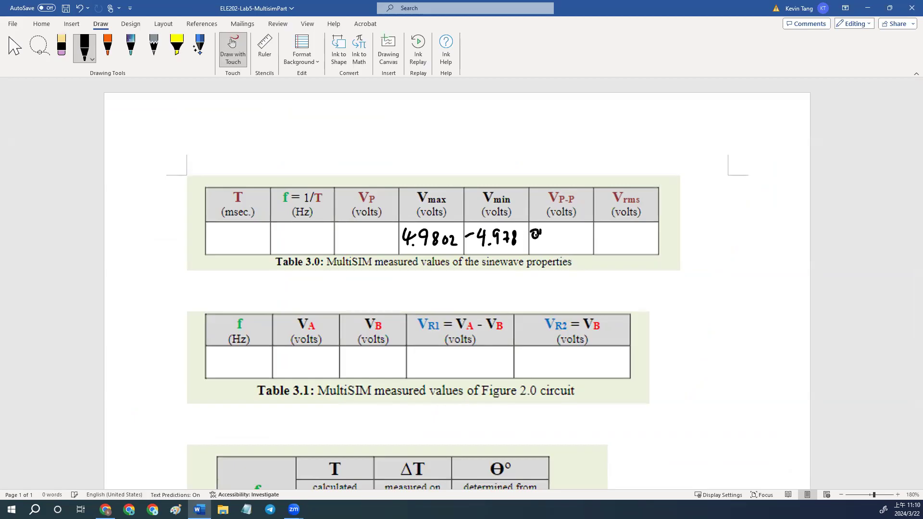
left_click(560, 236)
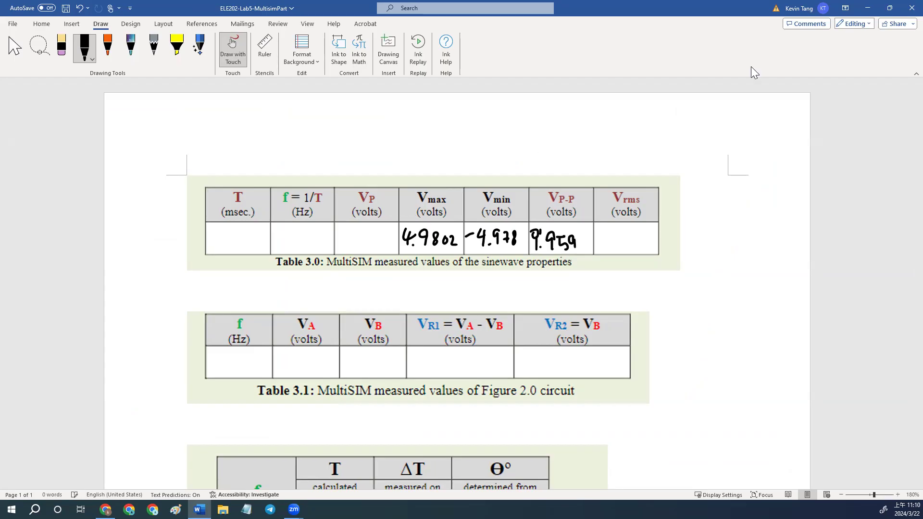
left_click(868, 8)
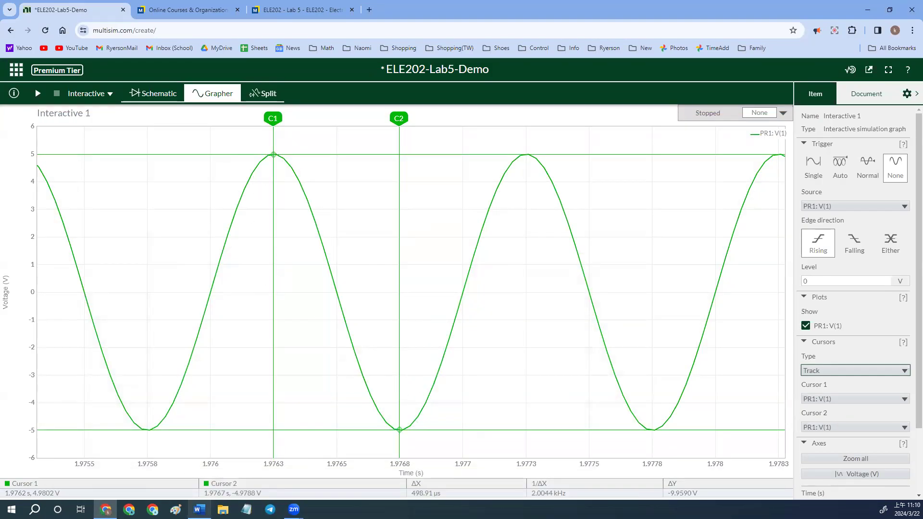
left_click(200, 510)
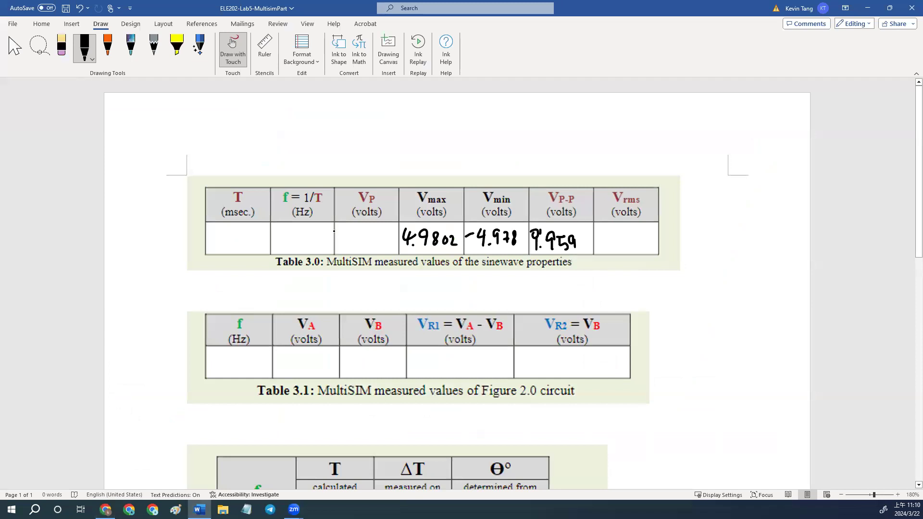
left_click_drag(339, 235, 342, 244)
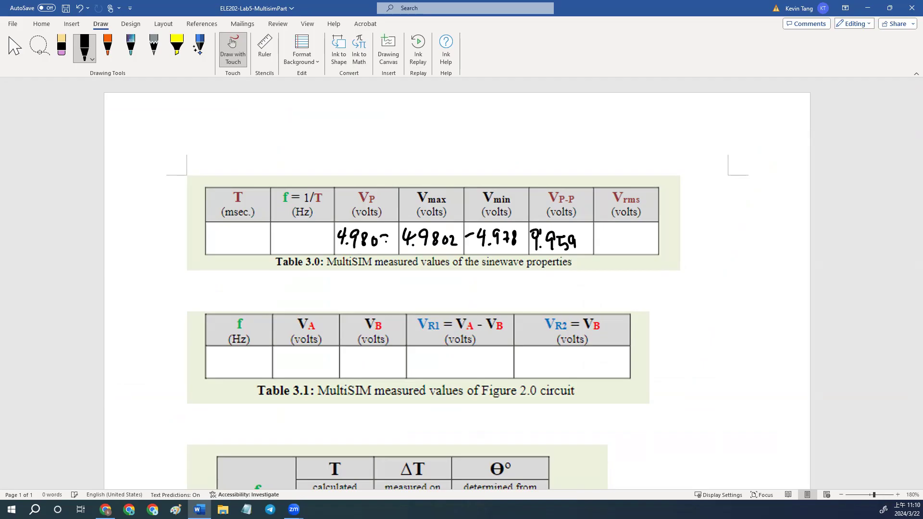
- Move Grapher cursor 2 to the next positive peak and handwrite the period 997.1 µs under T in Table 3.0, circling the msec unit
left_click(868, 8)
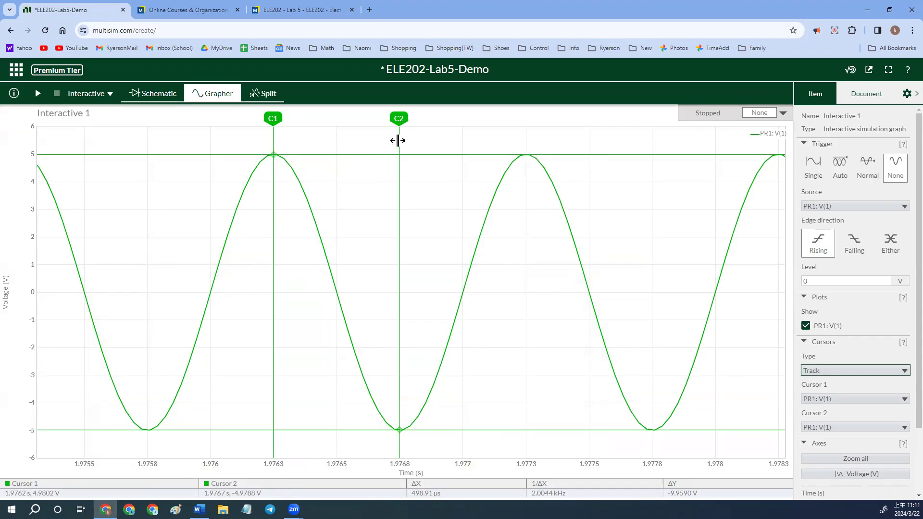
left_click_drag(399, 140, 525, 130)
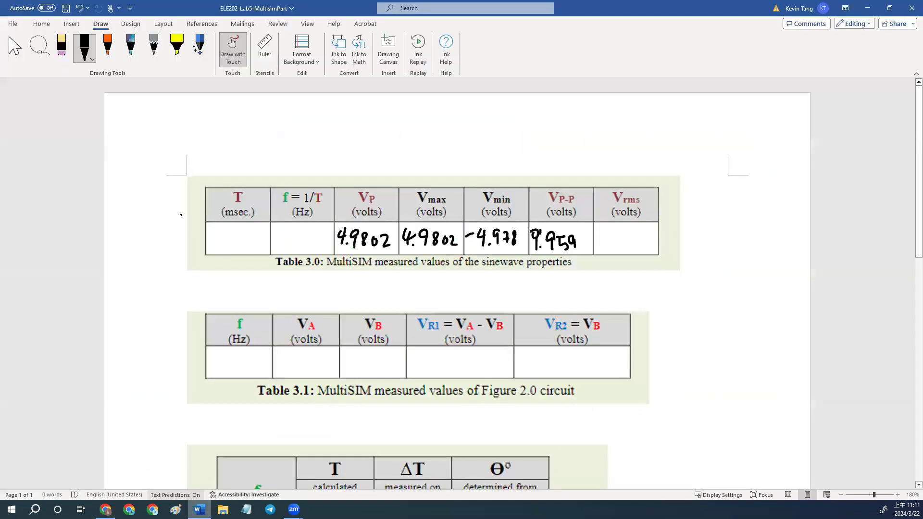
left_click(200, 509)
left_click_drag(220, 234, 216, 245)
left_click(227, 240)
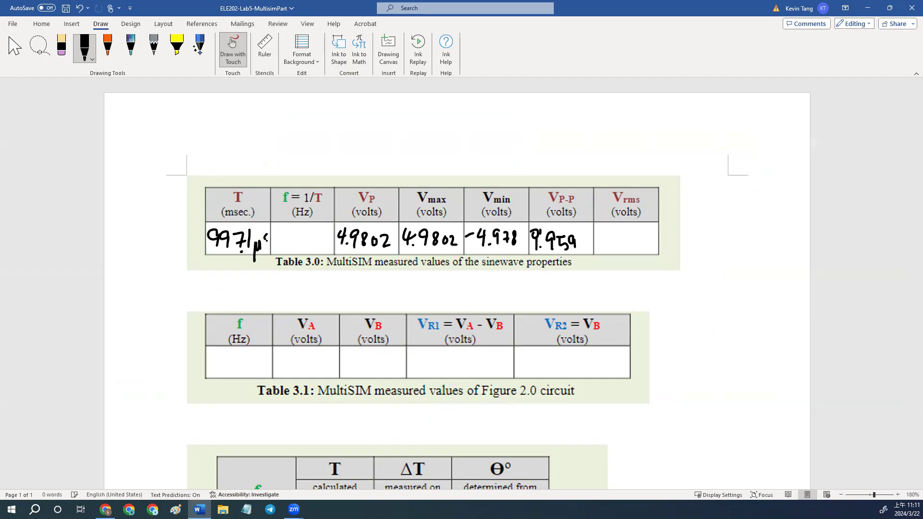
mouse_move(224, 209)
left_mouse_down()
mouse_move(265, 208)
mouse_move(243, 222)
left_mouse_up()
left_click_drag(301, 222, 284, 253)
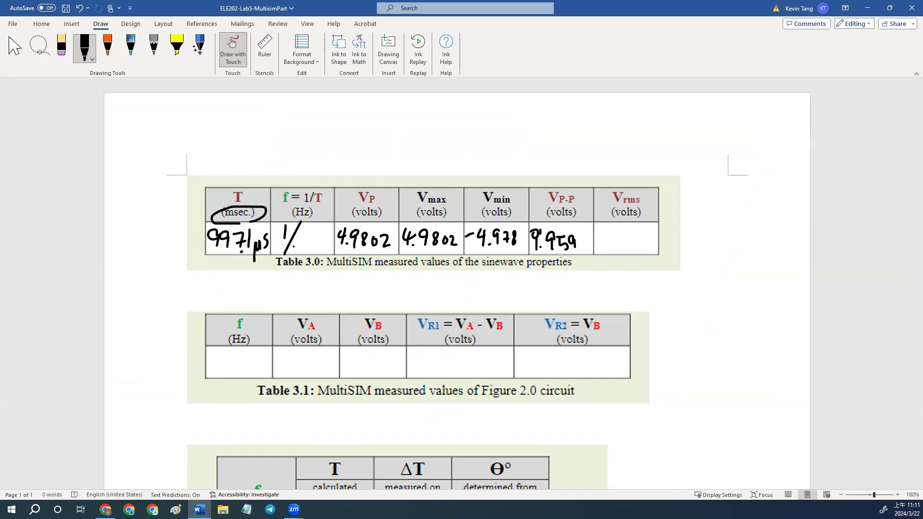
left_click(61, 47)
left_click_drag(287, 243, 290, 237)
- Circle the Vrms heading in black ink with an arrow above it, and draw a curved arrow from Vp towards Vrms
left_click(85, 46)
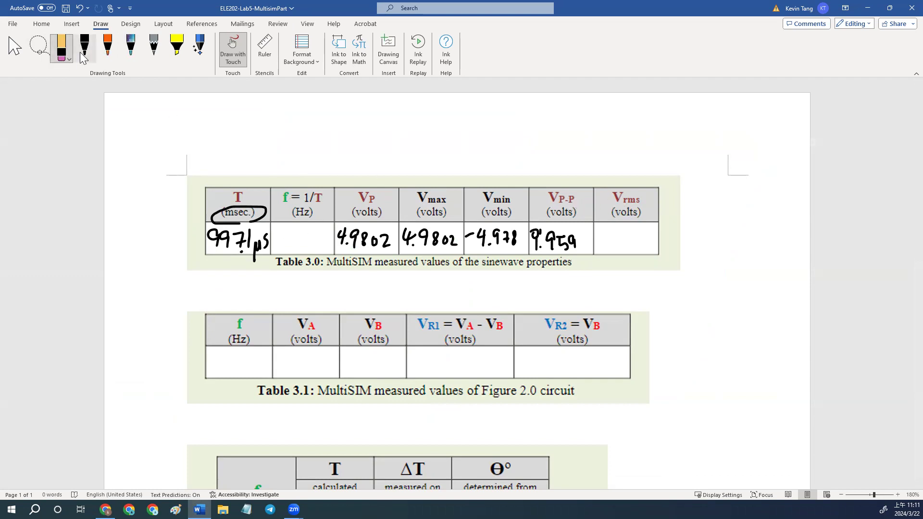
mouse_move(621, 225)
left_mouse_down()
mouse_move(605, 194)
mouse_move(639, 222)
left_mouse_up()
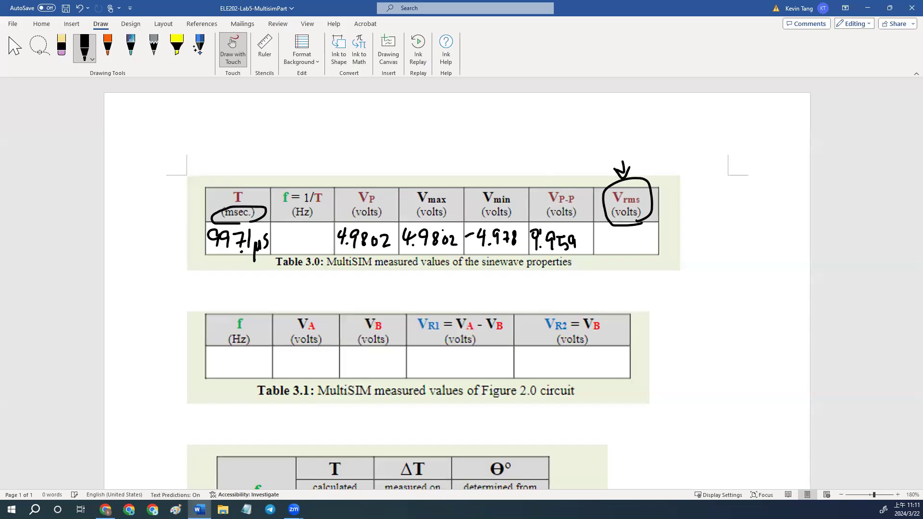
mouse_move(378, 182)
left_mouse_down()
mouse_move(543, 130)
mouse_move(581, 156)
mouse_move(553, 153)
left_mouse_up()
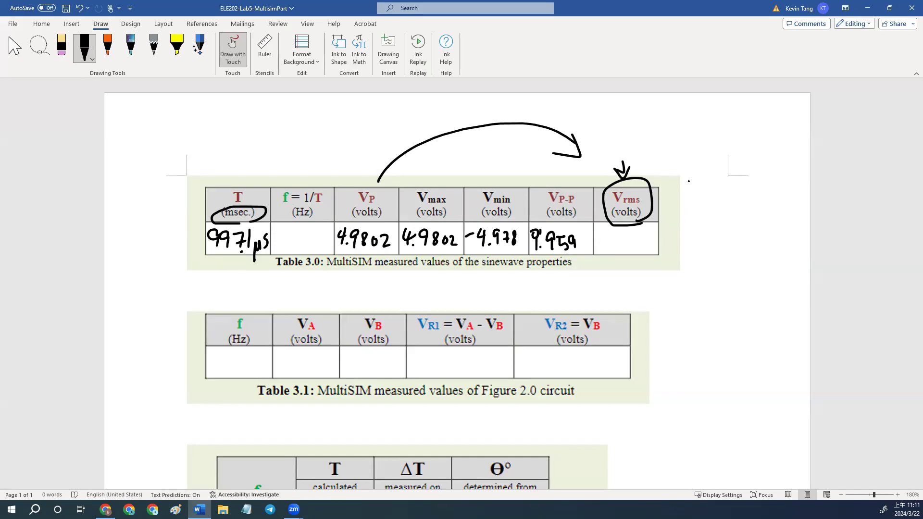
- Review the Lab 5 manual in the browser, examining part (e)'s resistor values and instructions and the earlier circuit figures
left_click(867, 8)
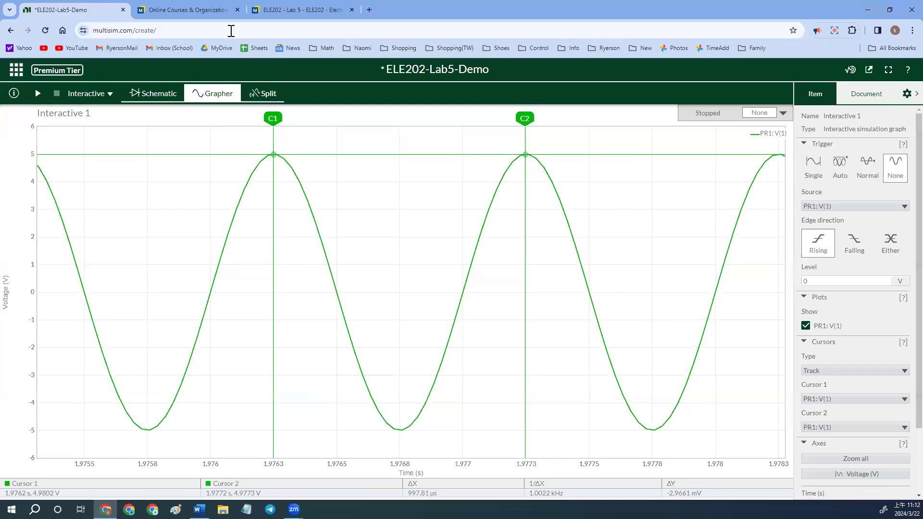
left_click(289, 10)
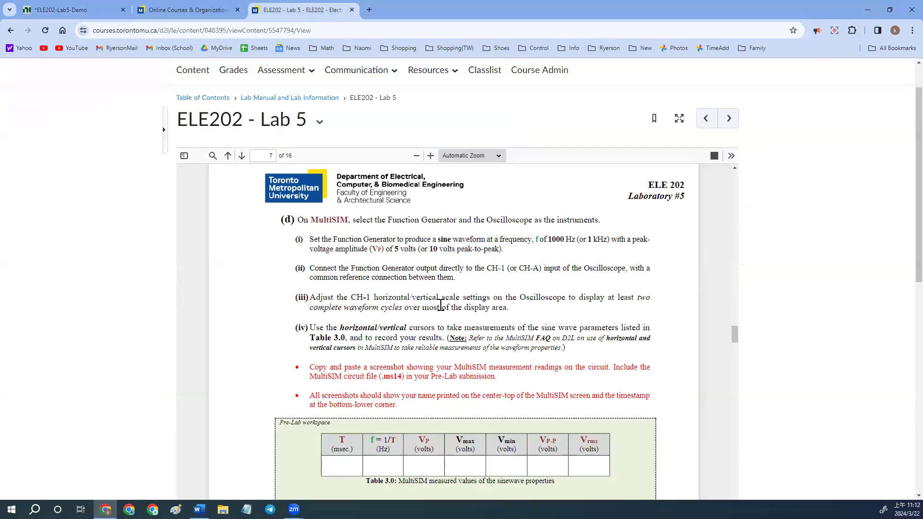
scroll(442, 298, "down", 5)
scroll(442, 298, "down", 8)
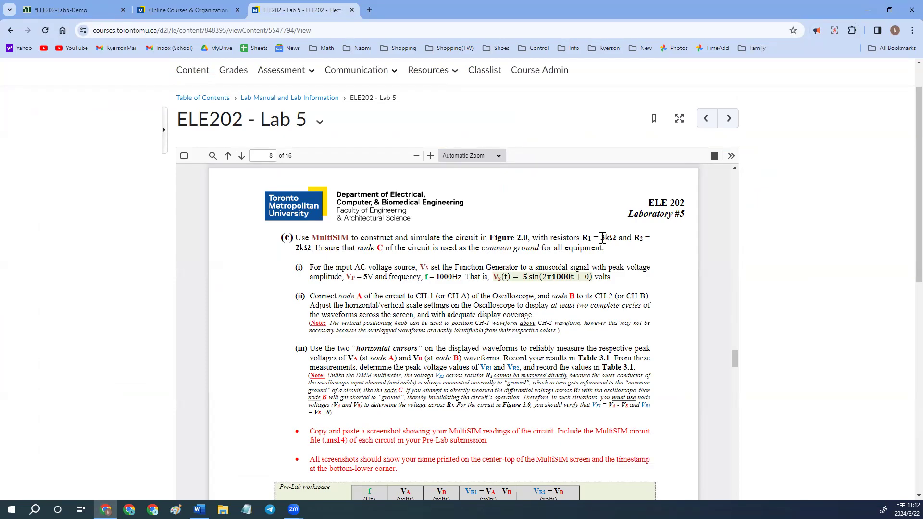
scroll(605, 242, "down", 1)
scroll(571, 265, "up", 14)
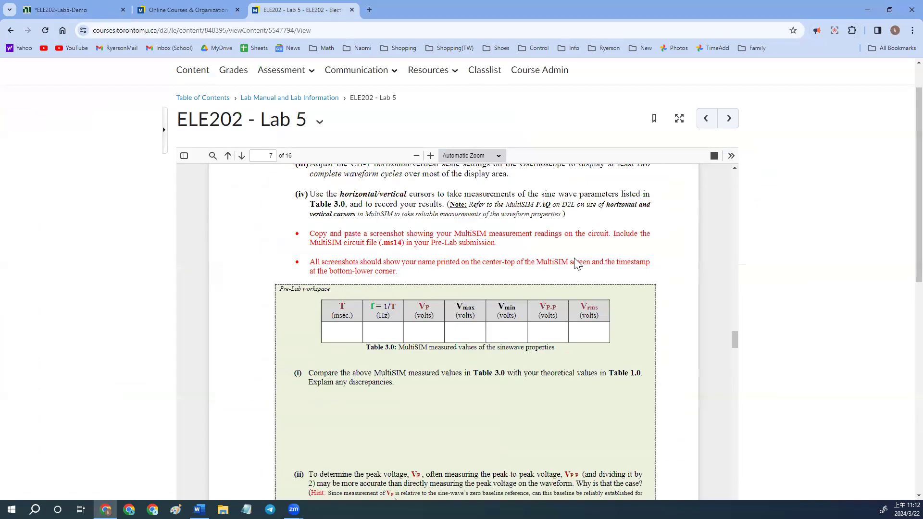
scroll(569, 264, "up", 10)
scroll(454, 307, "down", 4)
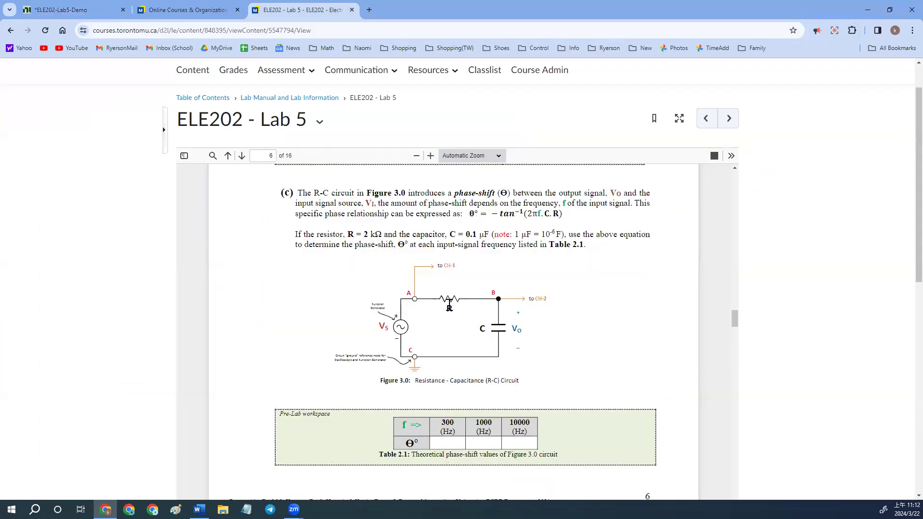
scroll(449, 307, "up", 15)
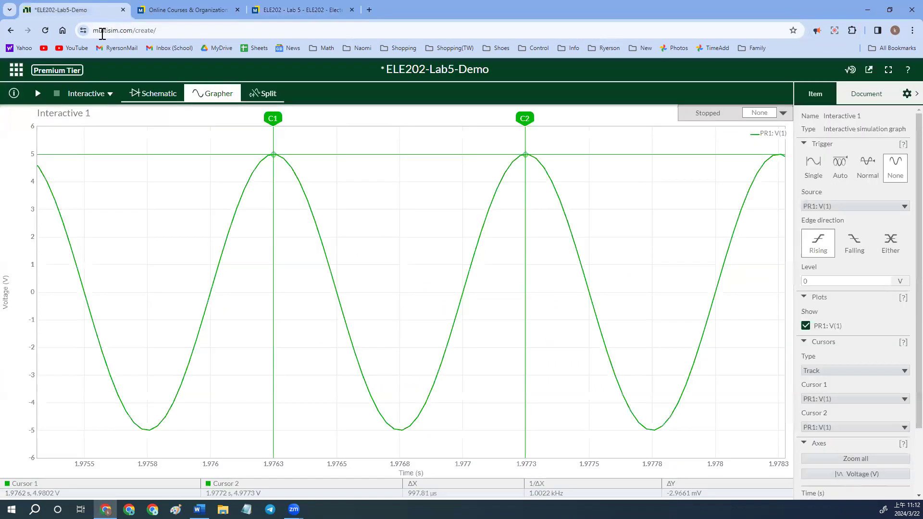
- In the Multisim schematic, duplicate resistor R1, rotate the copy horizontally and insert it in the middle of the top wire
left_click(53, 9)
left_click(145, 98)
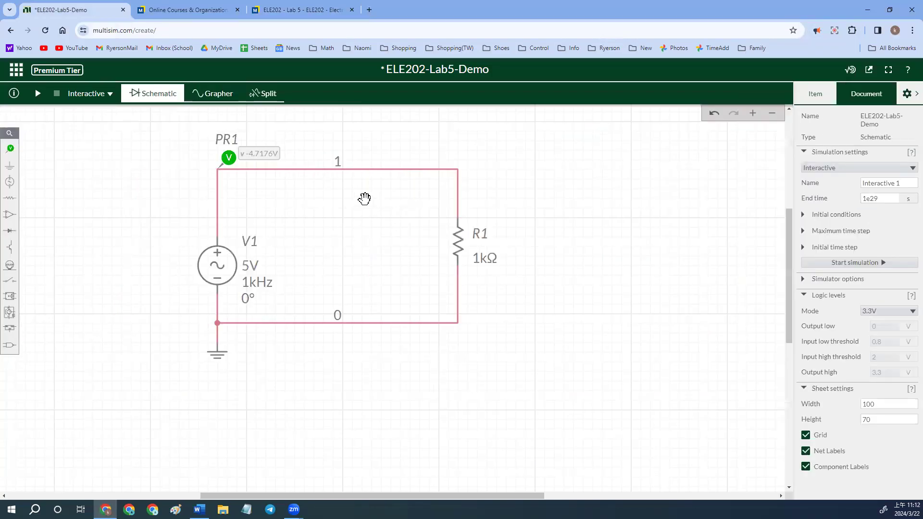
left_click(459, 240)
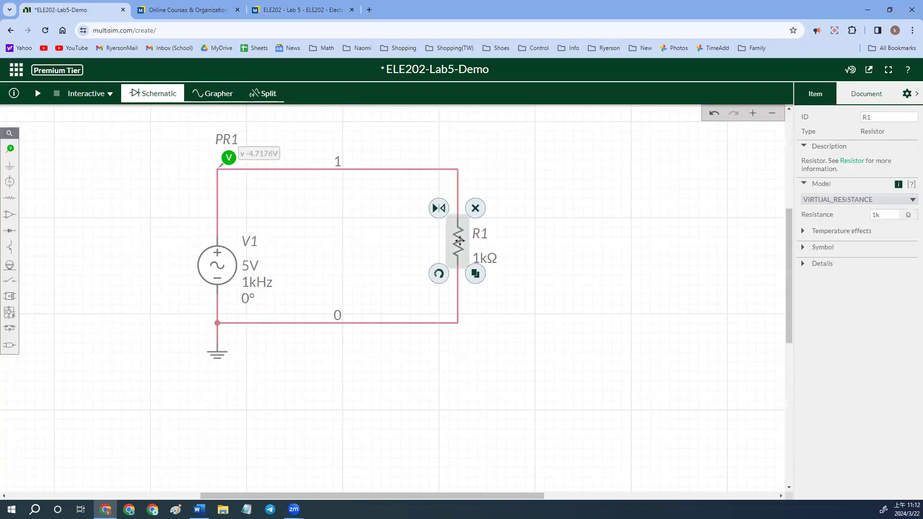
left_click(476, 274)
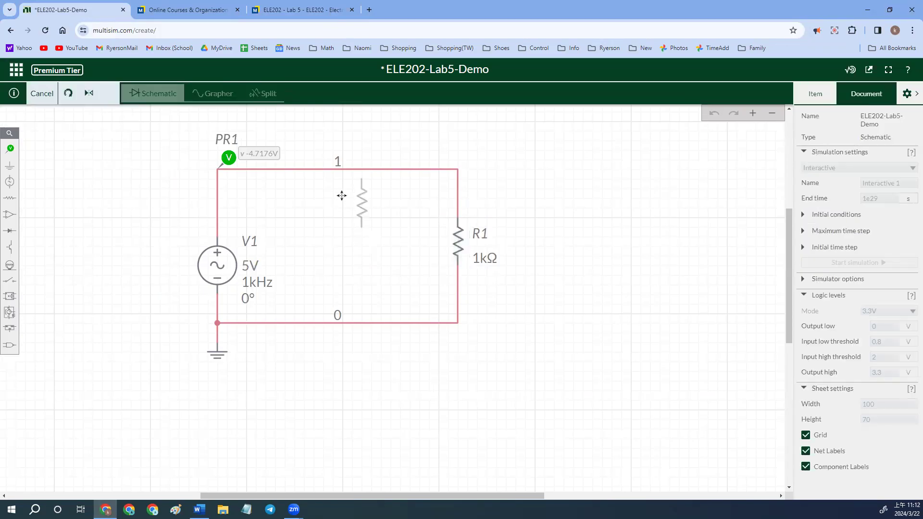
left_click(345, 200)
left_click(343, 235)
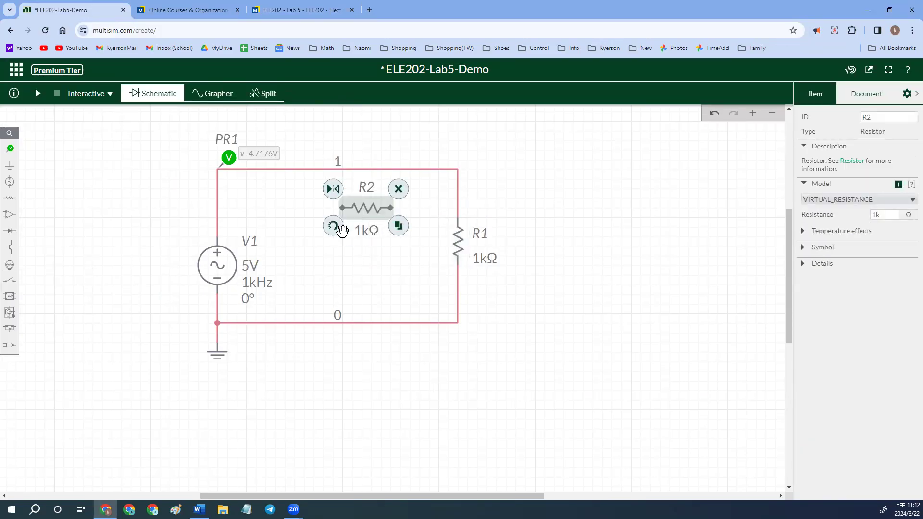
left_click_drag(359, 201, 342, 164)
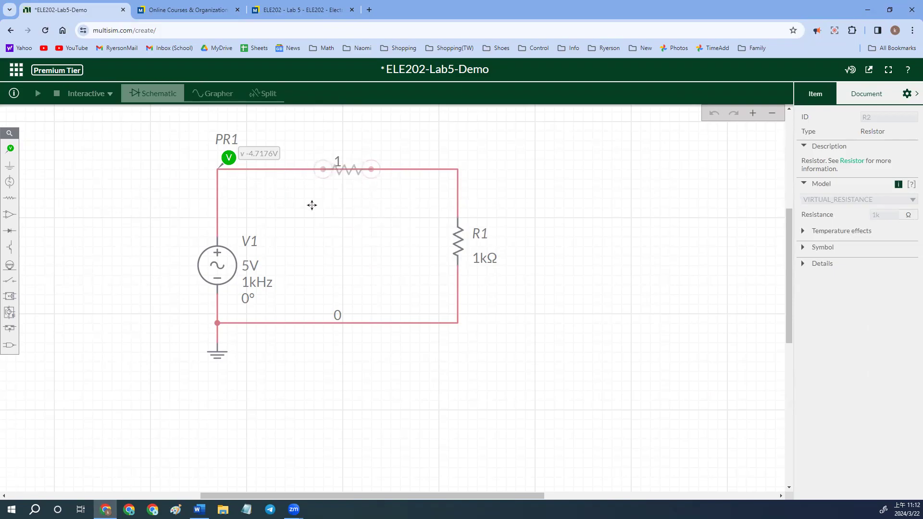
- Delete voltage probe PR1 from the wire corner above the AC source
scroll(352, 188, "down", 2)
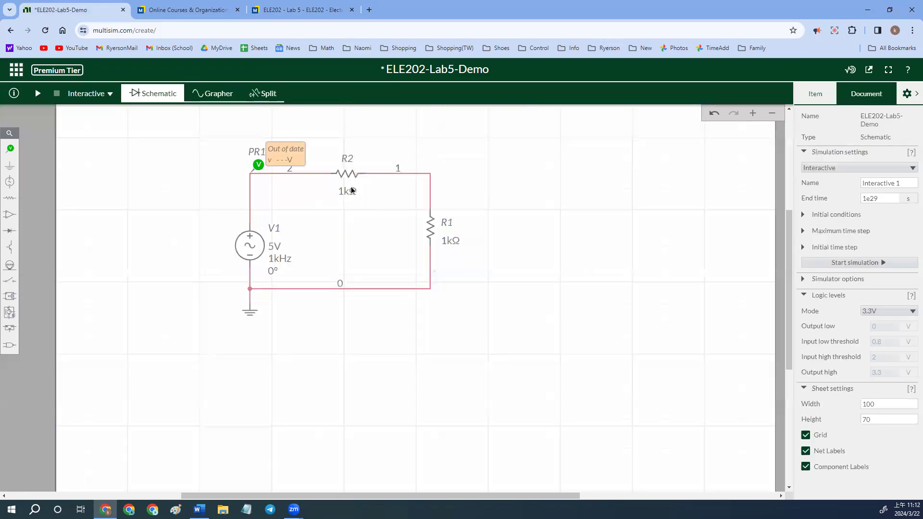
scroll(352, 188, "up", 2)
scroll(301, 179, "up", 1)
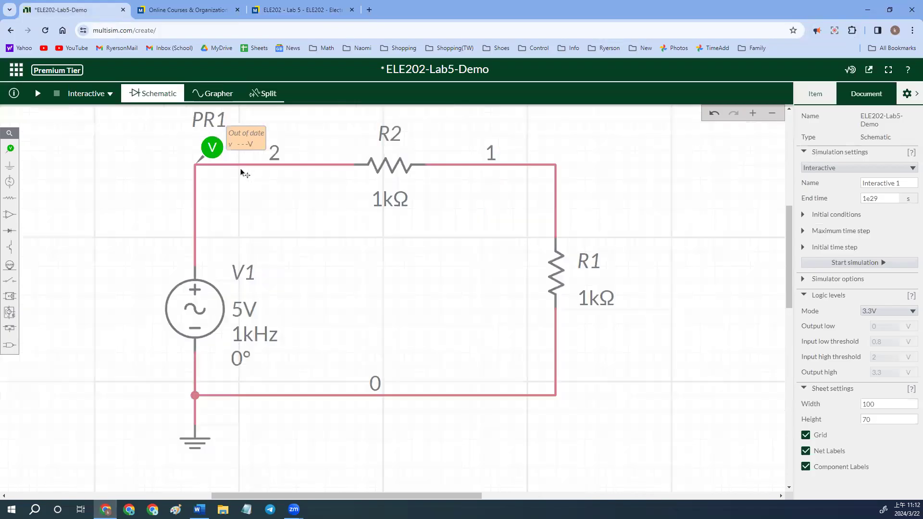
left_click(214, 144)
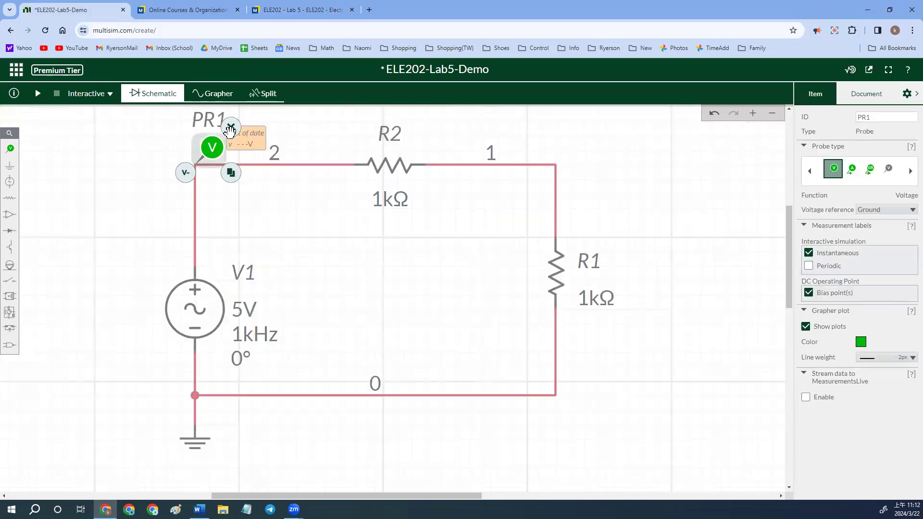
left_click(231, 127)
- Set the resistance of top resistor R2 to 3 kΩ and of right-hand resistor R1 to 2 kΩ
left_click(384, 202)
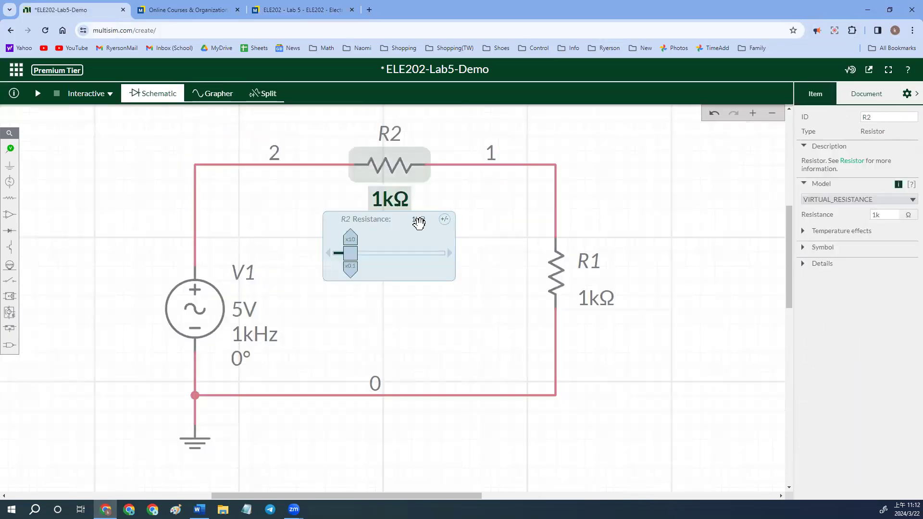
left_click(417, 219)
type("3")
left_click(496, 201)
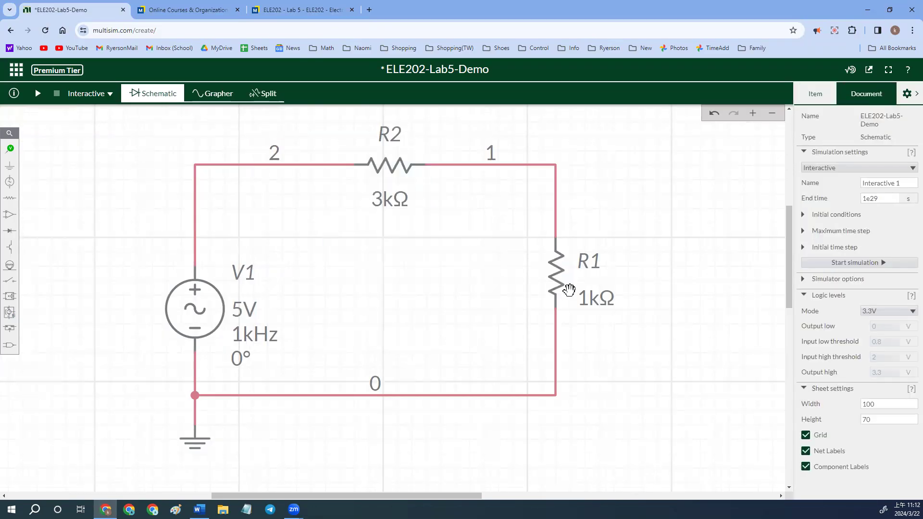
left_click(591, 306)
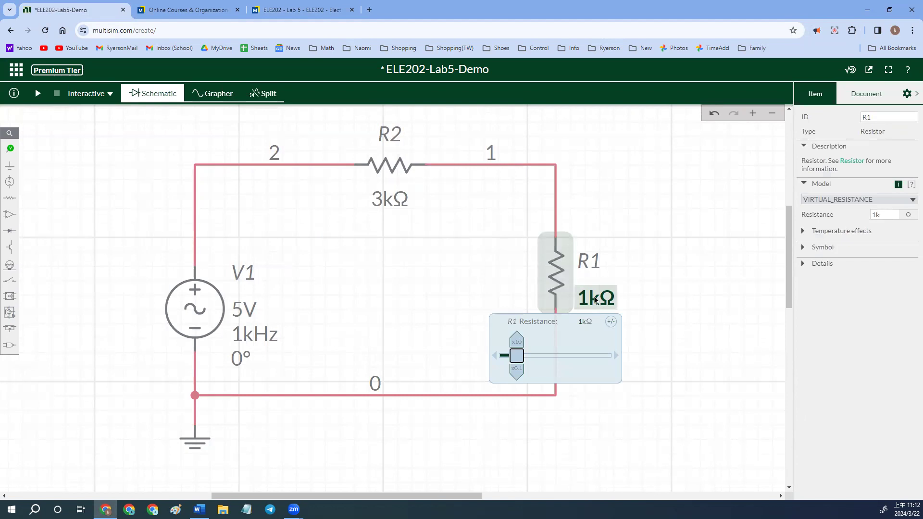
left_click(583, 321)
type("2k")
left_click(649, 262)
- Check Figure 2.0 in the lab manual and place voltage probes at both upper wire corners, matching nodes A and B
left_click(332, 9)
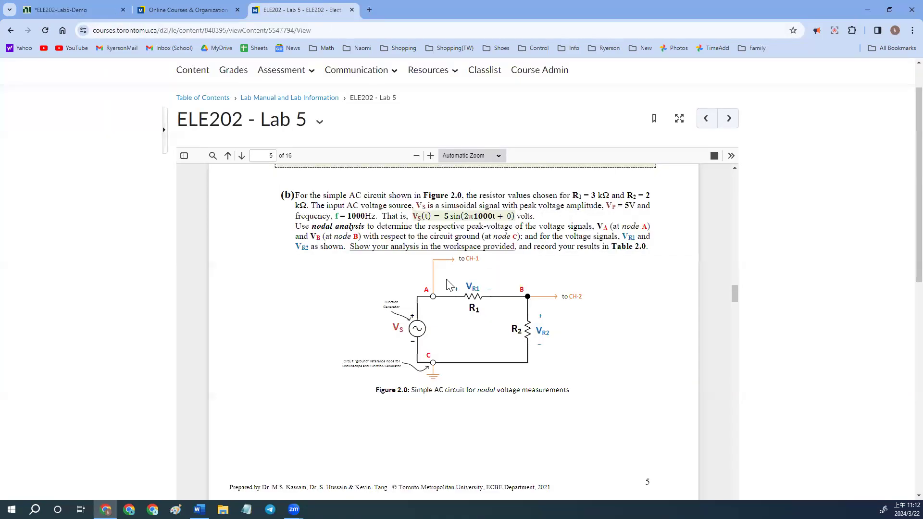
left_click(88, 10)
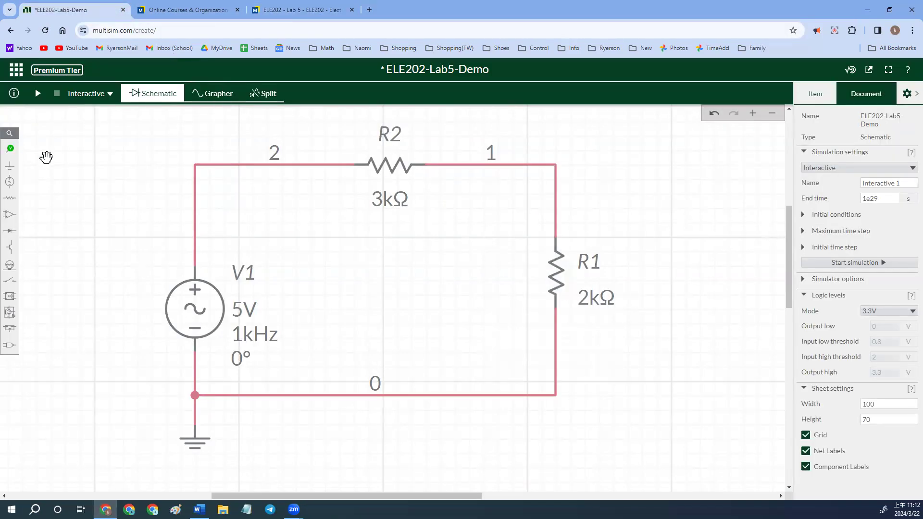
left_click(10, 153)
left_click(50, 173)
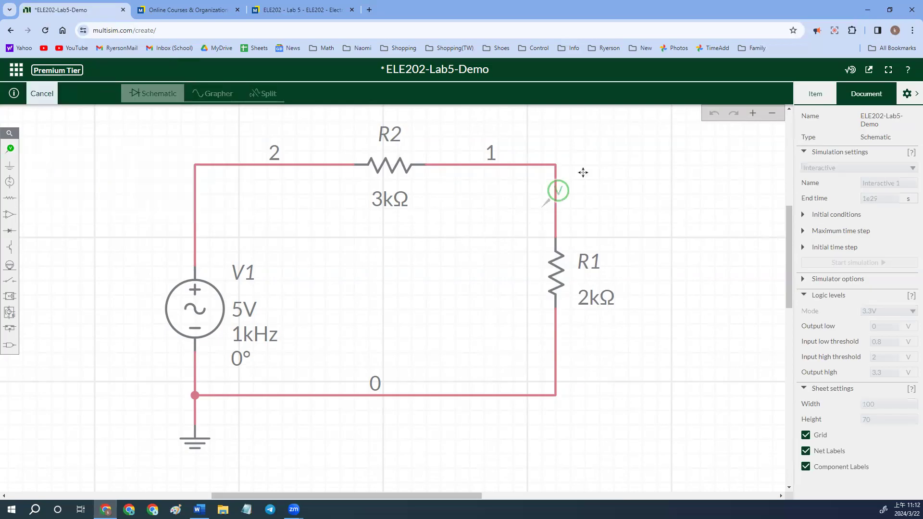
left_click(224, 132)
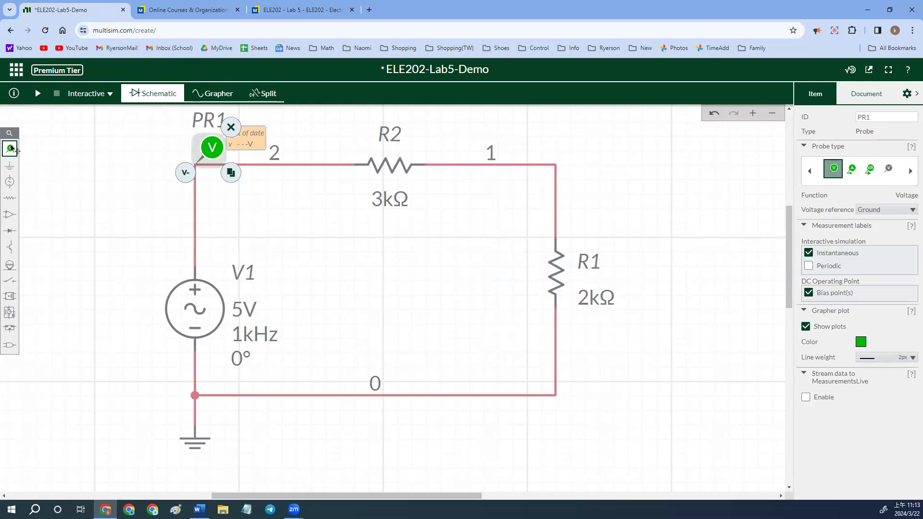
left_click(10, 148)
left_click(41, 175)
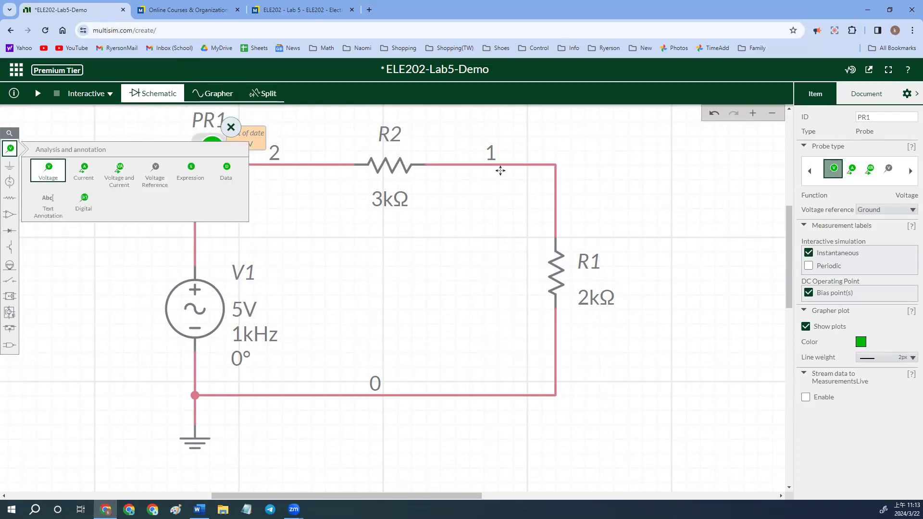
left_click(575, 143)
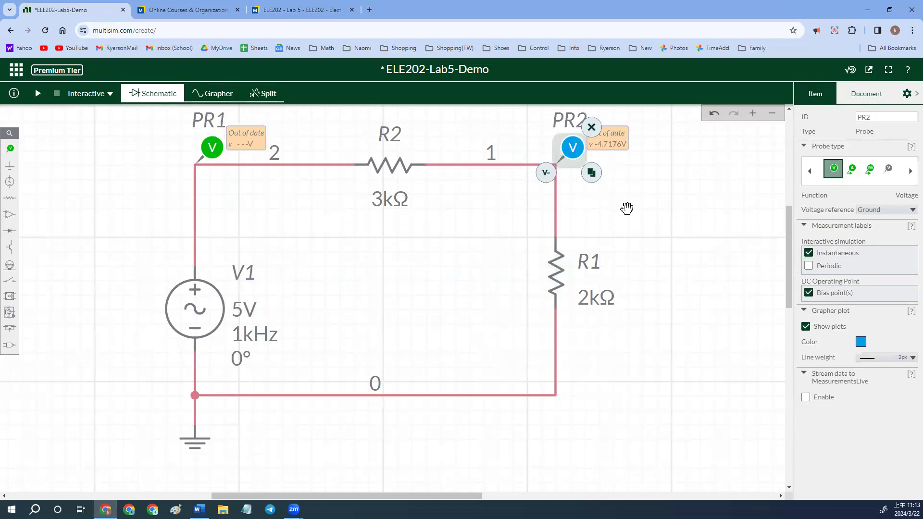
- Compare the AC source V1's model settings with the peak voltage and frequency that the lab manual gives for Figure 2.0
scroll(625, 207, "down", 2)
left_click(284, 200)
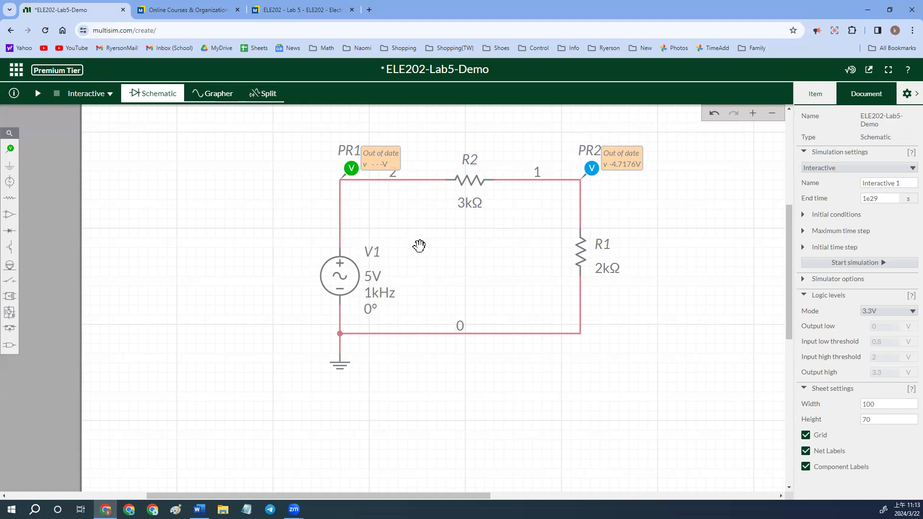
left_click(303, 10)
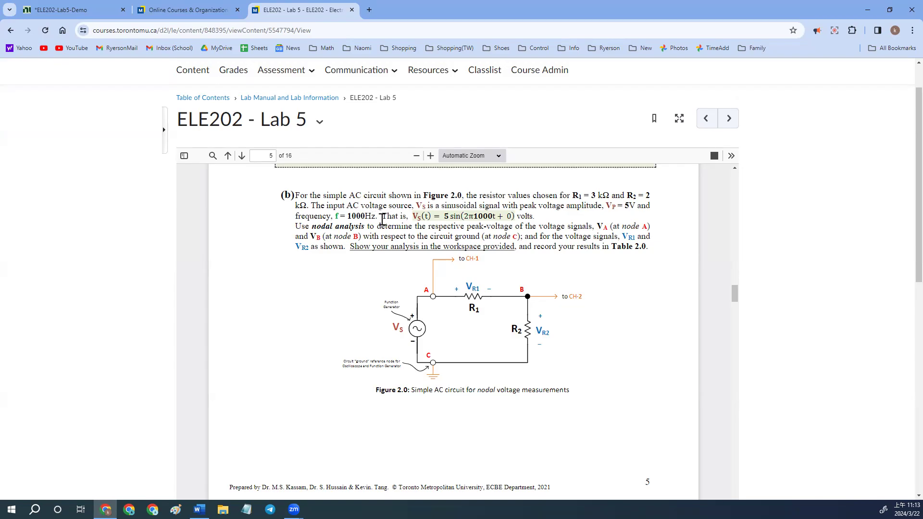
left_click(96, 10)
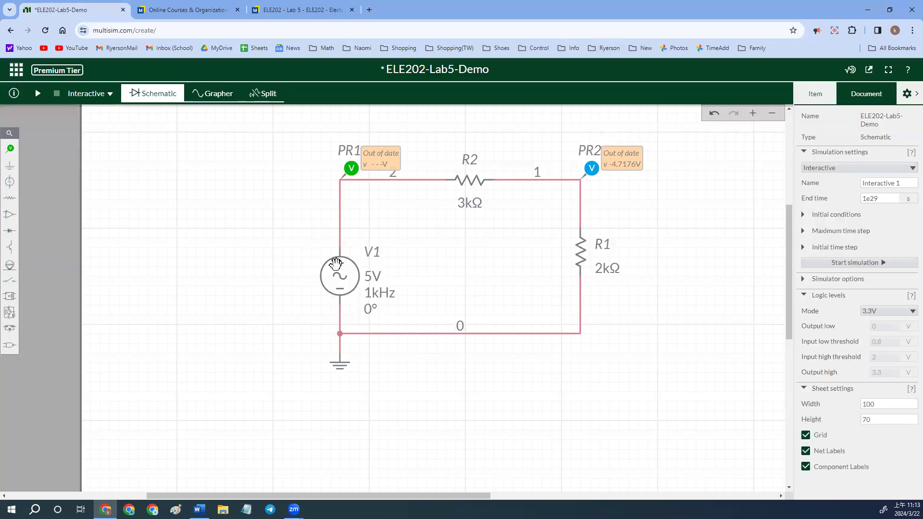
left_click(336, 264)
left_click(272, 7)
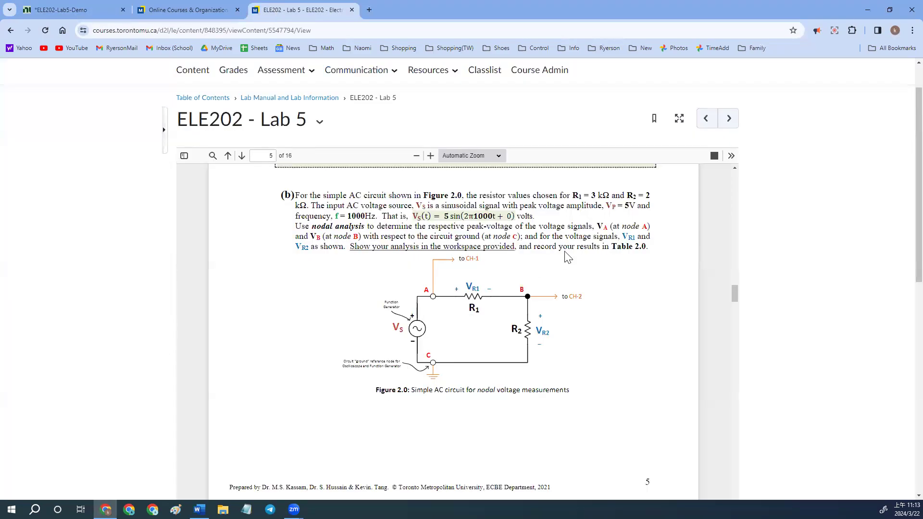
scroll(498, 219, "up", 3, "ctrl")
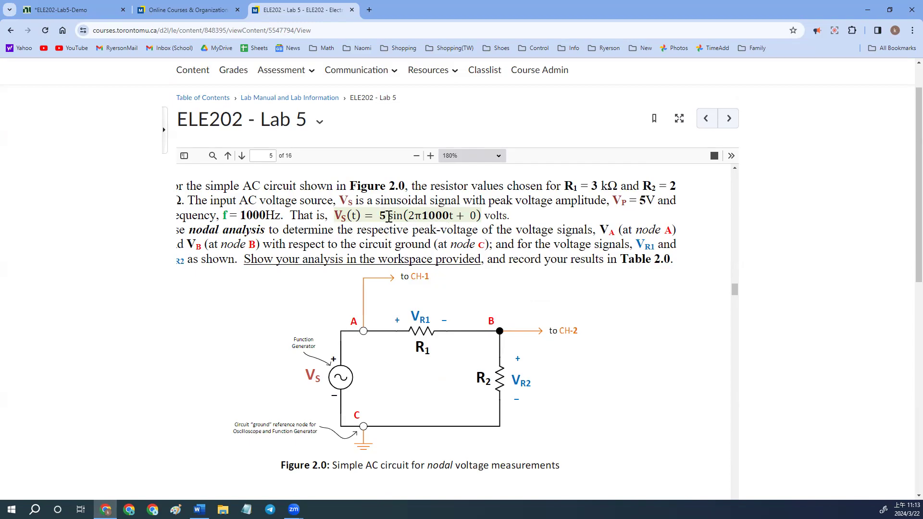
left_click(102, 11)
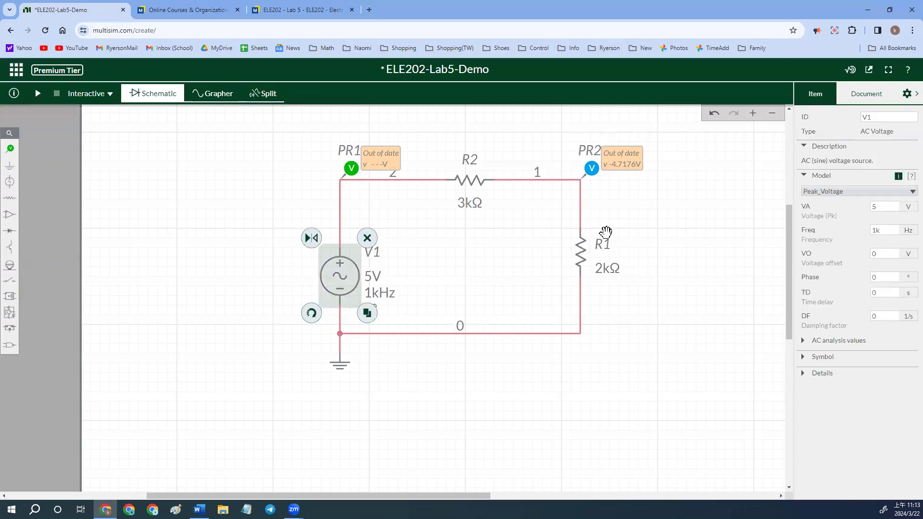
- Run and stop the interactive simulation, and place cursor 1 on a positive peak of the PR1: V(2) waveform
left_click(38, 93)
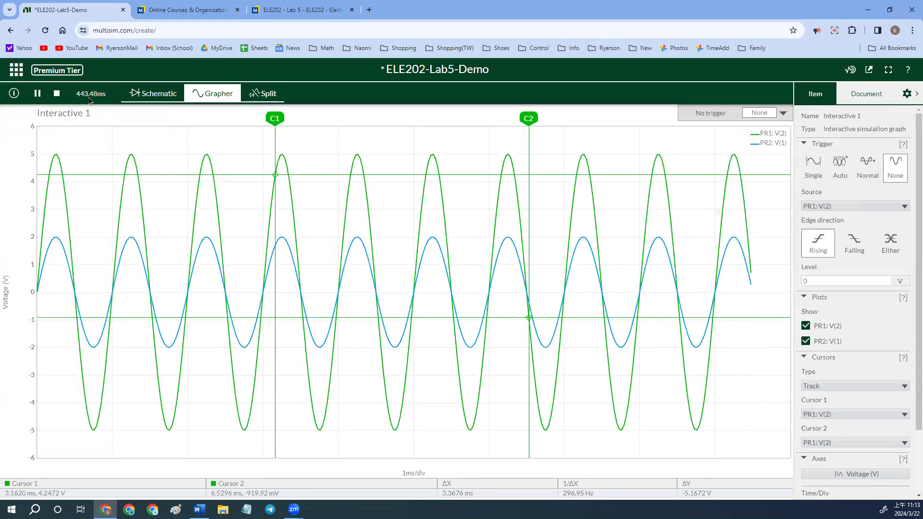
left_click(56, 93)
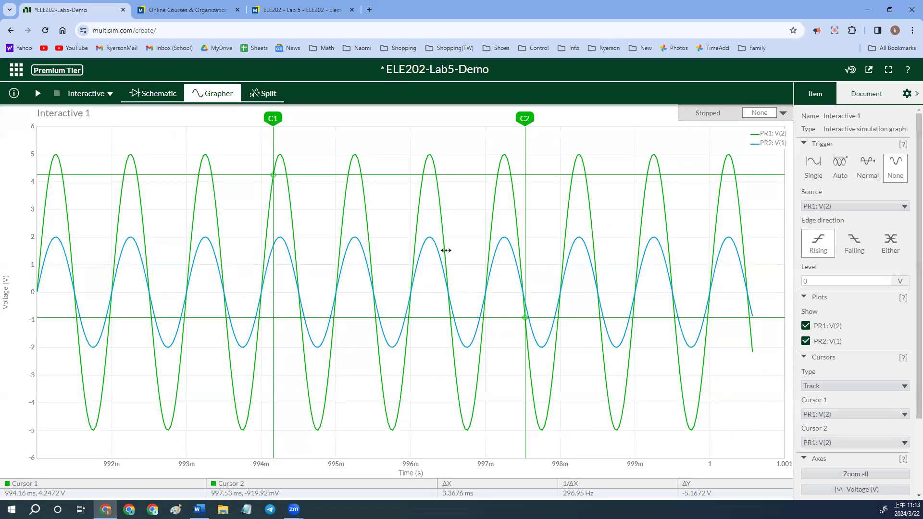
scroll(439, 252, "up", 3)
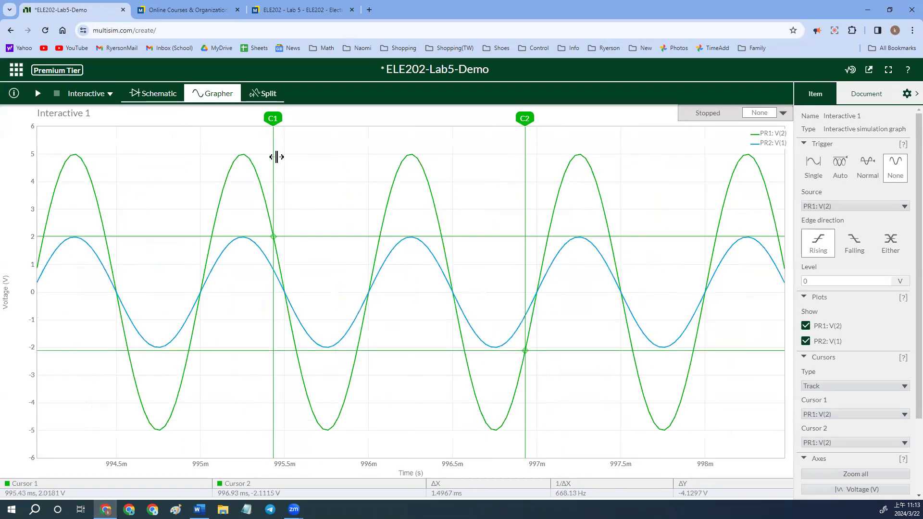
left_click_drag(273, 155, 242, 155)
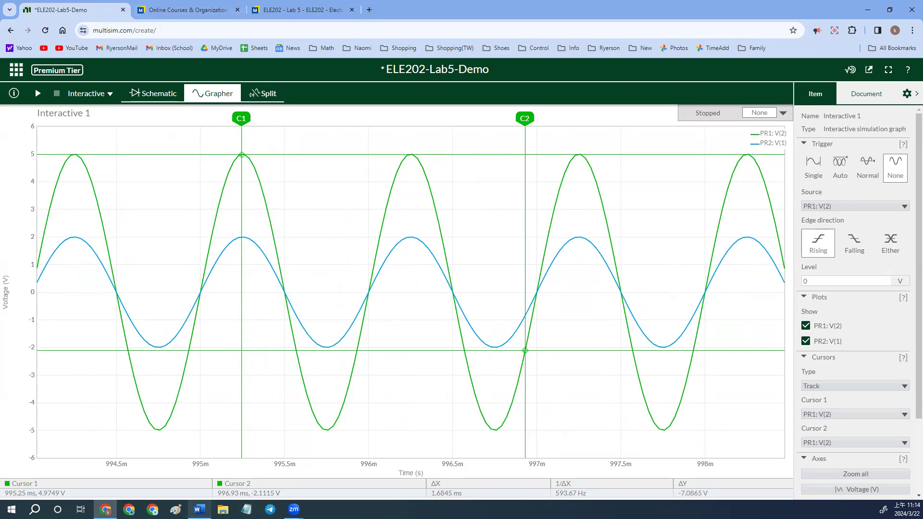
- Consult Table 3.1 in Word, assign Grapher cursor 2 to PR2: V(1), and align it with cursor 1 at the peak
left_click(198, 509)
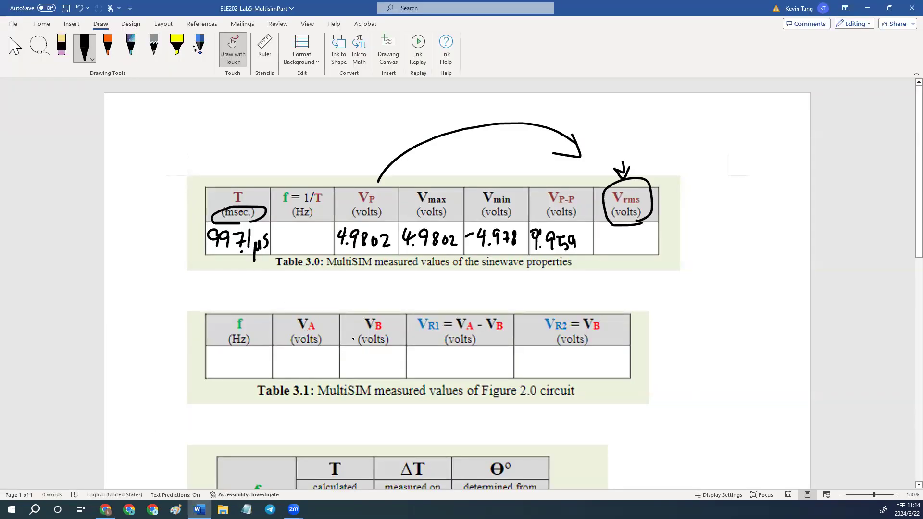
left_click(868, 7)
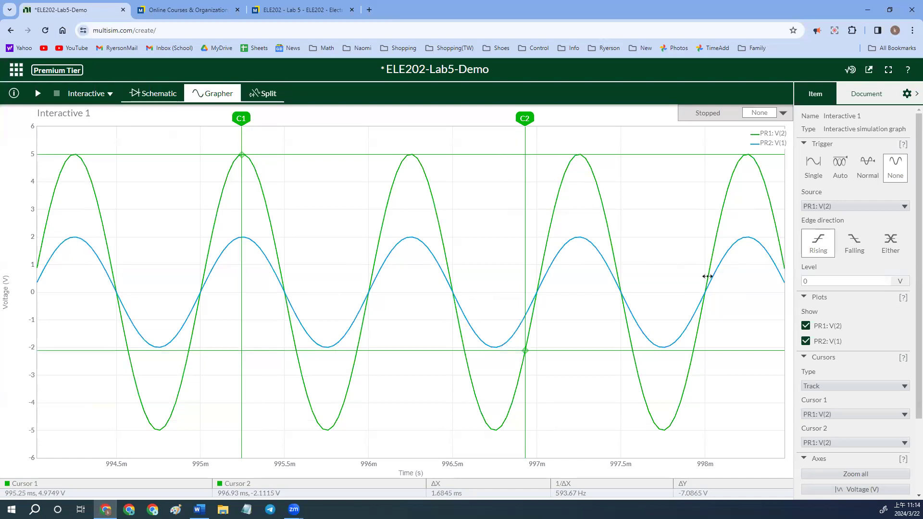
left_click(857, 441)
left_click(832, 437)
left_click(834, 441)
left_click(835, 463)
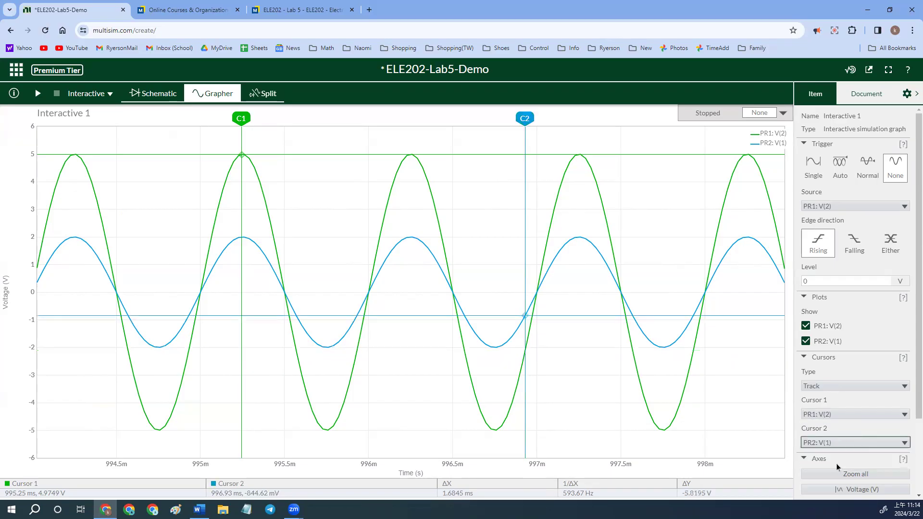
left_click_drag(520, 197, 241, 155)
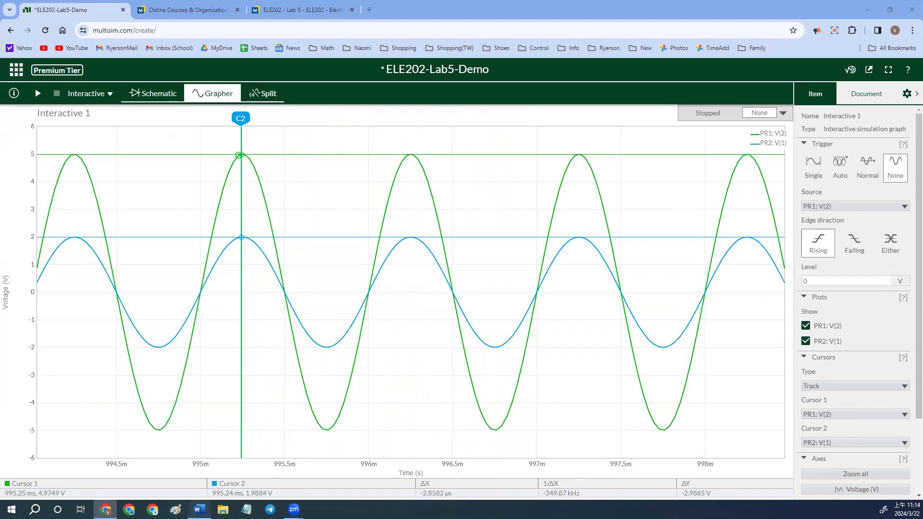
- In Word's Table 3.1, handwrite 4.979 under VA and the cursor 2 reading 1.988 under VB
left_click(200, 509)
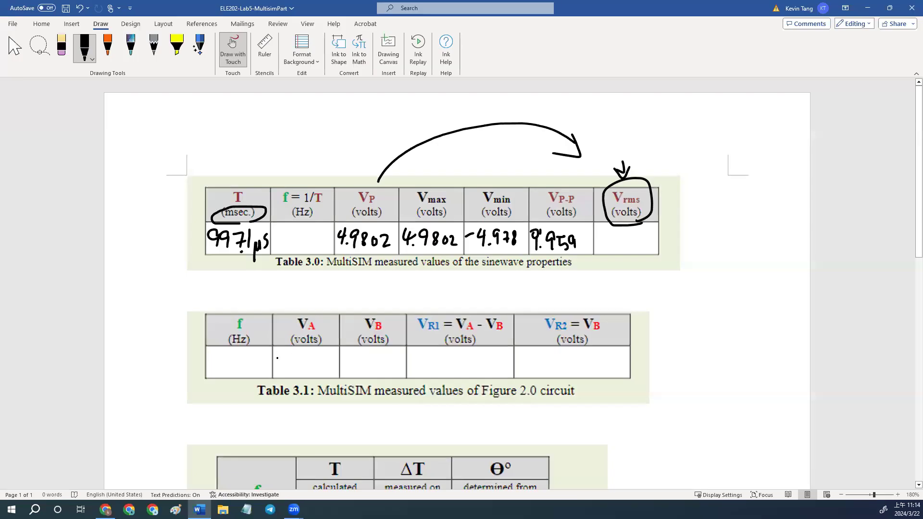
mouse_move(283, 356)
left_mouse_down()
mouse_move(284, 375)
mouse_move(304, 371)
left_mouse_up()
left_click(309, 359)
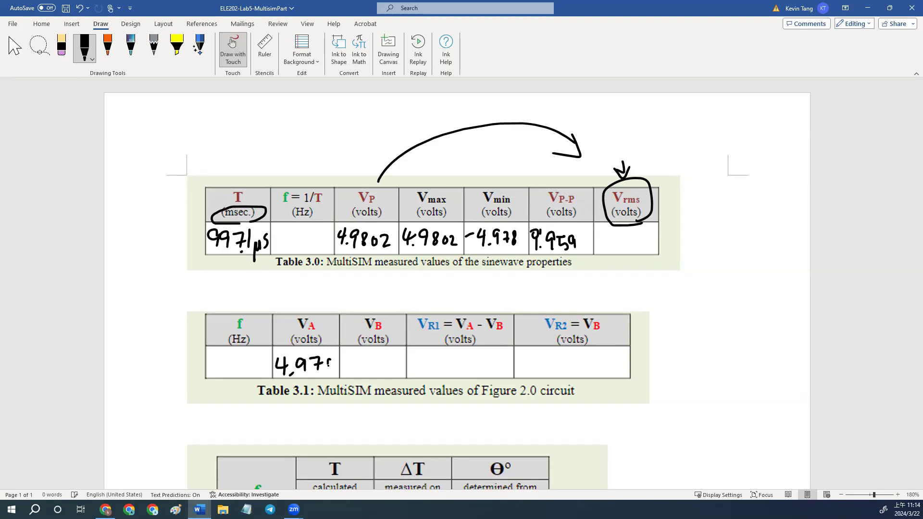
left_click(867, 8)
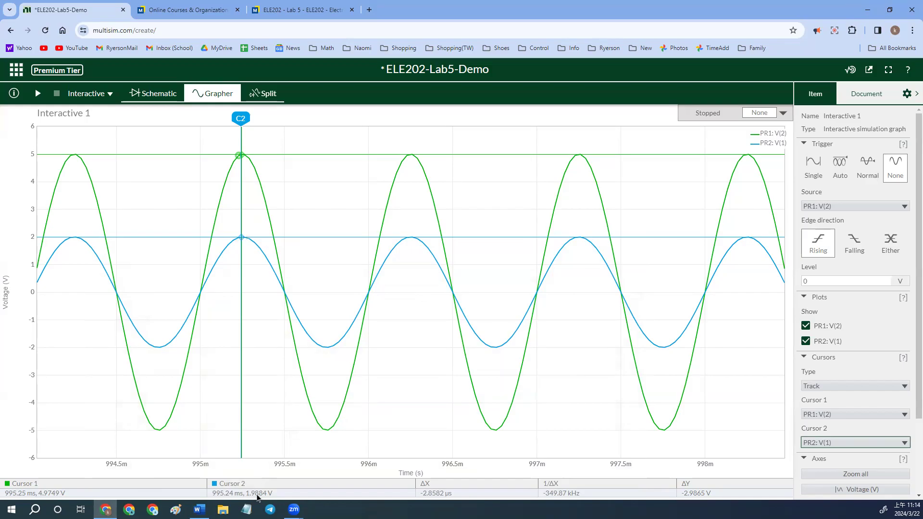
left_click(199, 509)
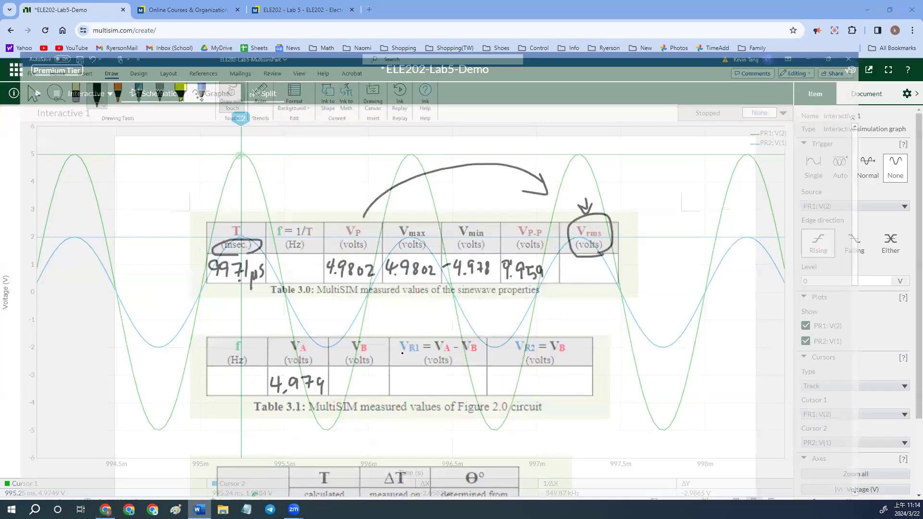
left_click_drag(350, 358, 350, 373)
left_click(356, 370)
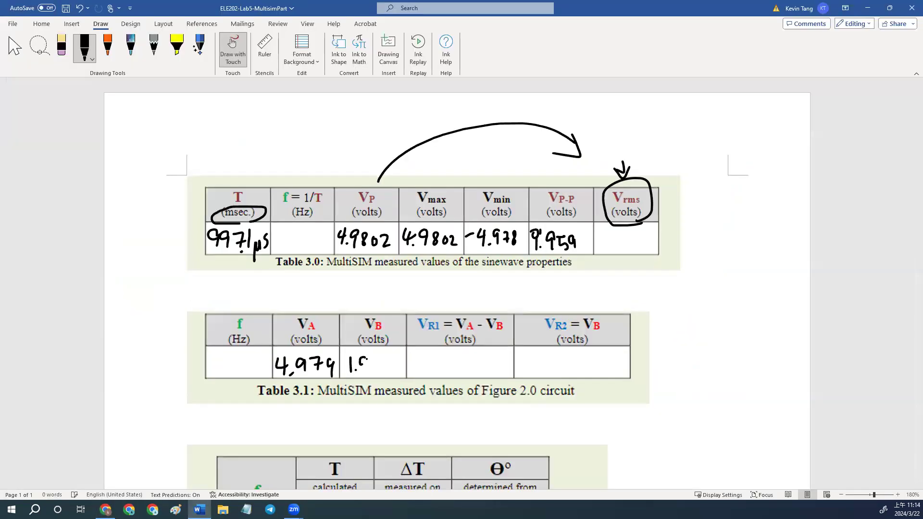
left_click_drag(390, 362, 391, 366)
- Handwrite the subtraction 4.979 − 1.978 in the VR1 cell of Table 3.1, with an equals sign below it
left_click(441, 366)
mouse_move(426, 359)
left_mouse_down()
mouse_move(427, 374)
mouse_move(447, 377)
left_mouse_up()
left_click(450, 360)
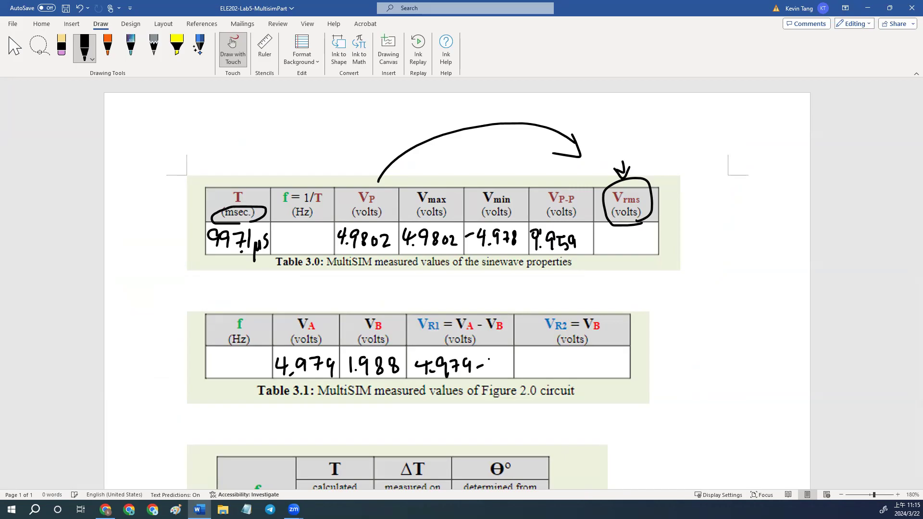
left_click_drag(508, 366, 519, 362)
left_click_drag(475, 385, 484, 388)
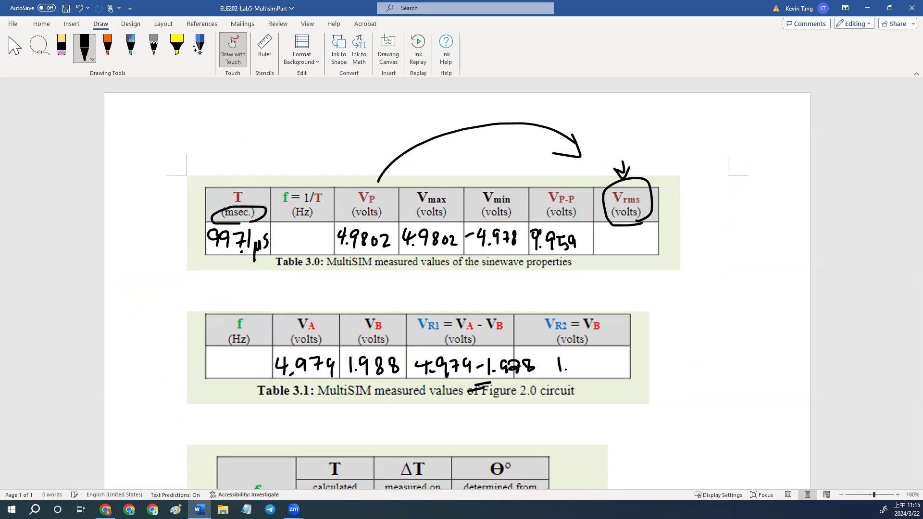
- Handwrite 1.988 in the VR2 cell of Table 3.1 and check the entries against the Grapher
mouse_move(577, 358)
left_mouse_down()
mouse_move(575, 373)
mouse_move(603, 365)
mouse_move(602, 378)
left_mouse_up()
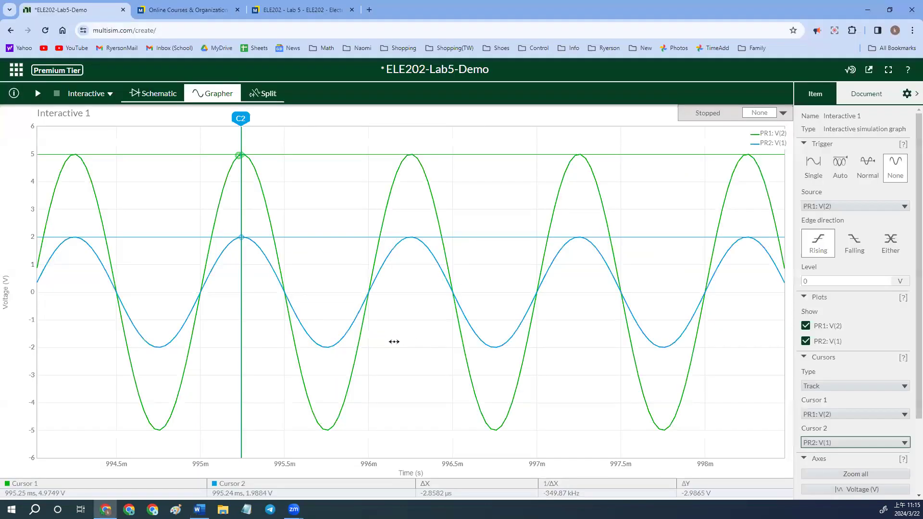
left_click(867, 8)
left_click(198, 509)
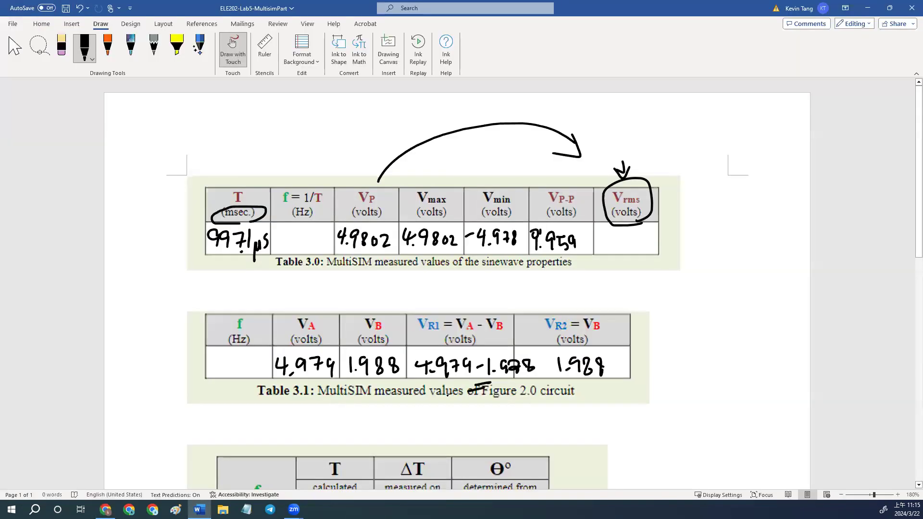
- Switch to the lab manual in the browser and examine page 6's Table 2.0 and the VA and VB waveform grids
left_click(867, 8)
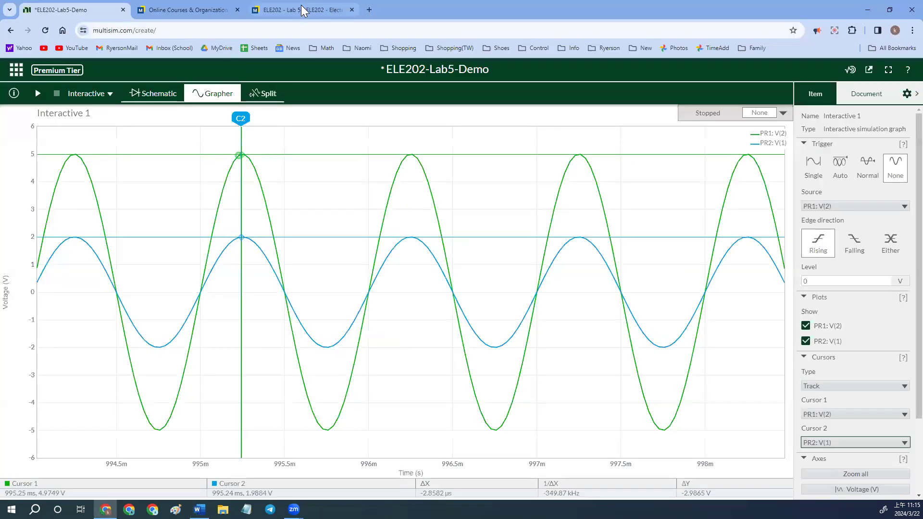
left_click(301, 6)
scroll(442, 271, "down", 10)
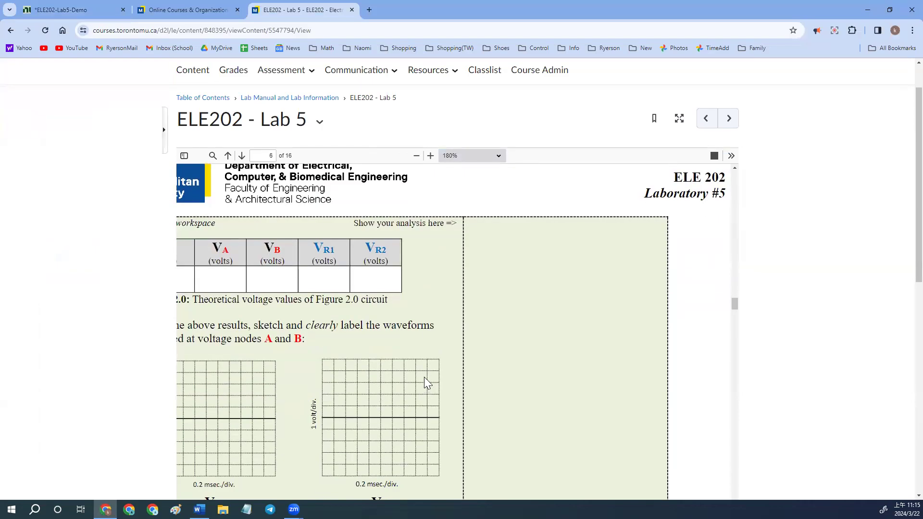
scroll(425, 379, "down", 6)
scroll(418, 384, "up", 5)
scroll(408, 394, "down", 1)
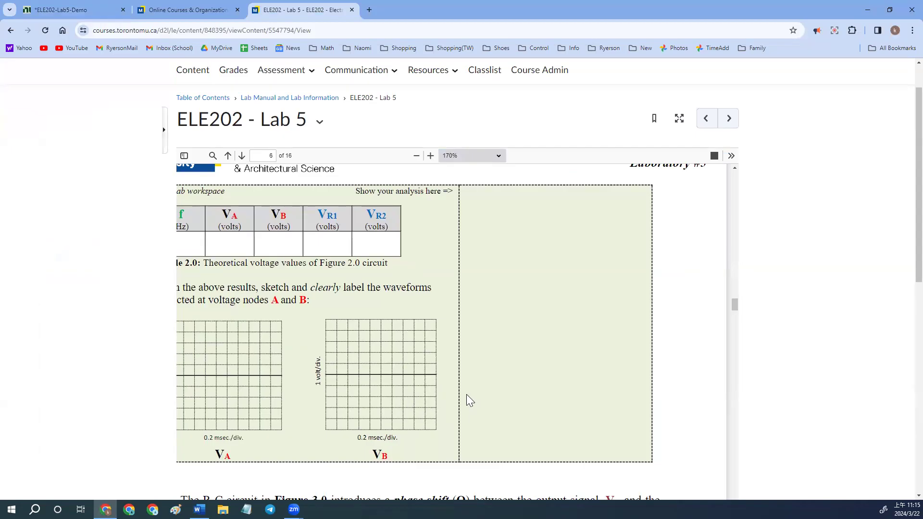
- Compare page 6's VA and VB waveform grids in the lab manual with the simulated PR1 and PR2 waveforms in the Multisim Grapher
scroll(466, 394, "down", 4)
scroll(463, 388, "up", 2)
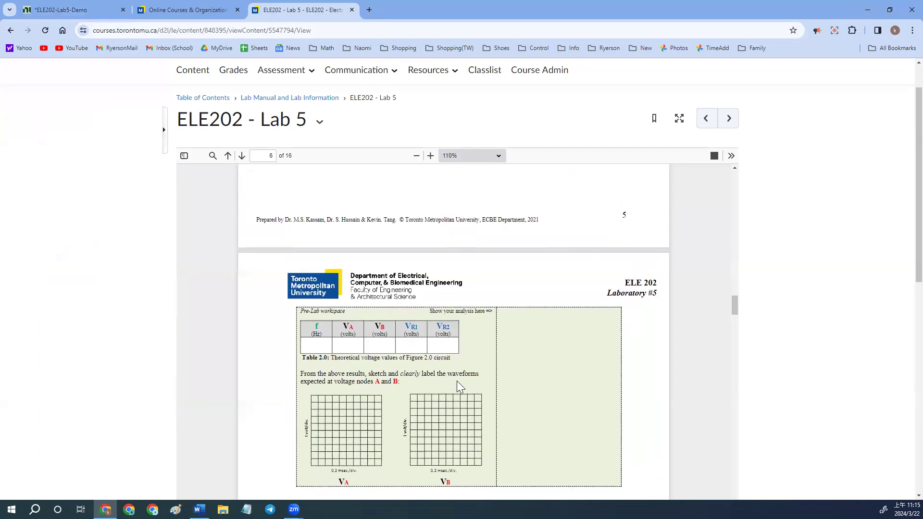
scroll(456, 381, "down", 4)
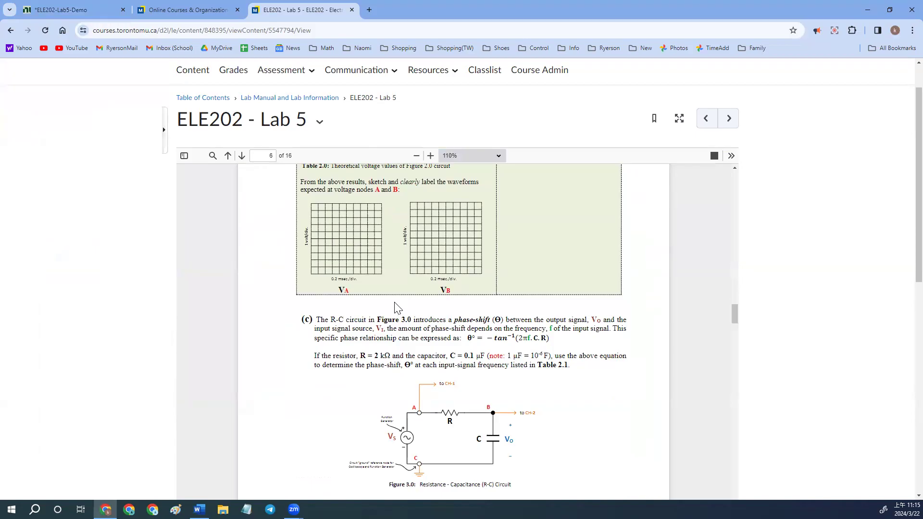
scroll(325, 277, "up", 1)
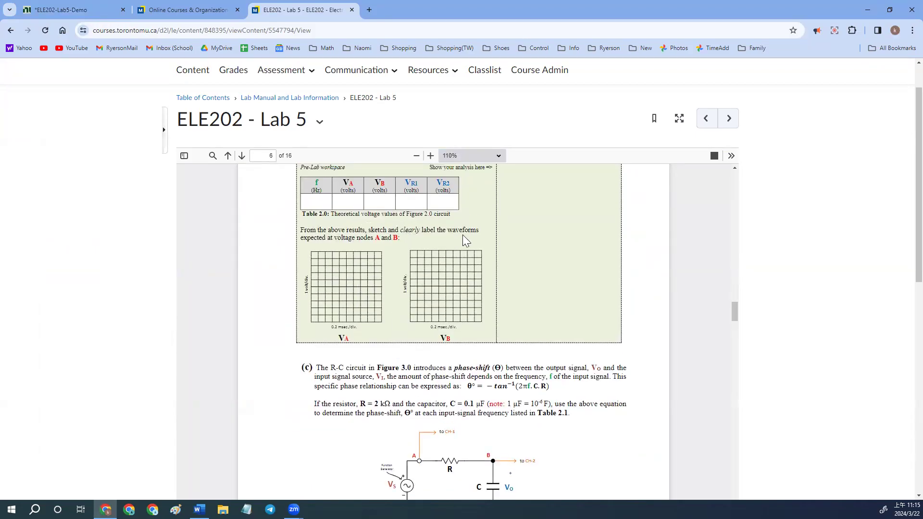
left_click(72, 10)
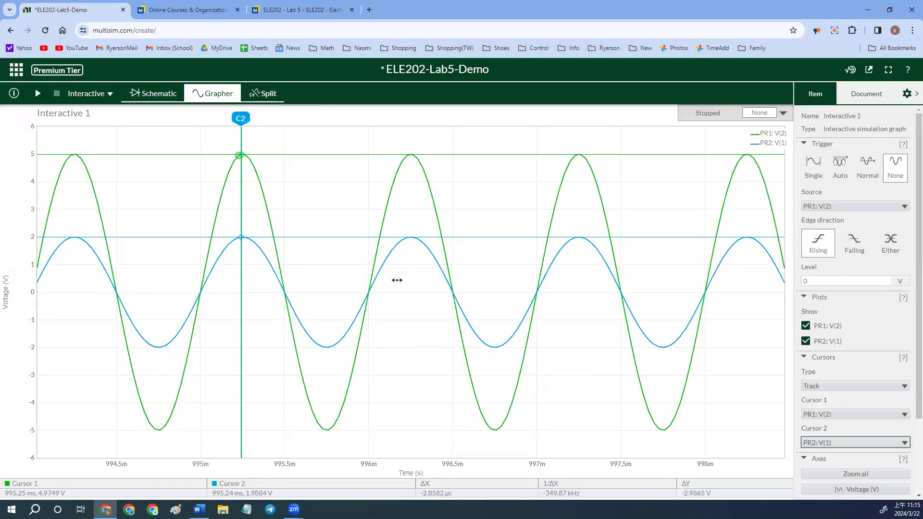
left_click(283, 10)
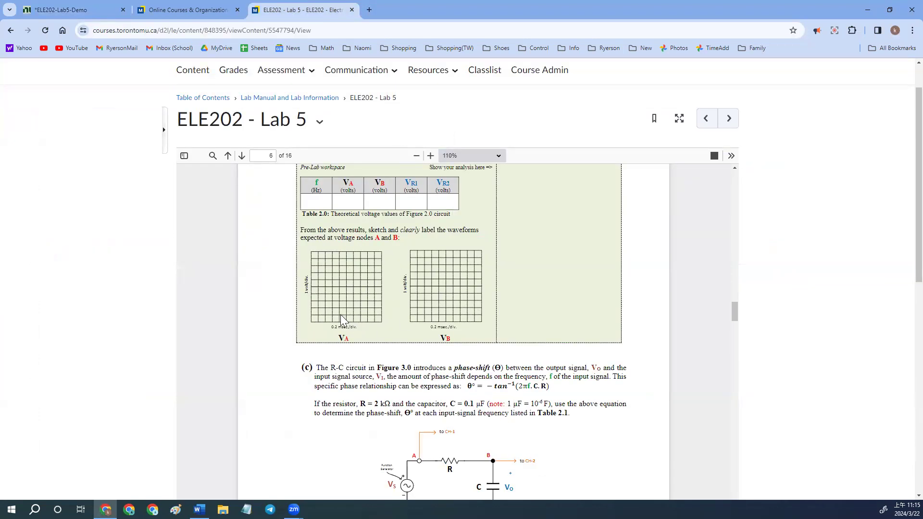
scroll(342, 319, "up", 3)
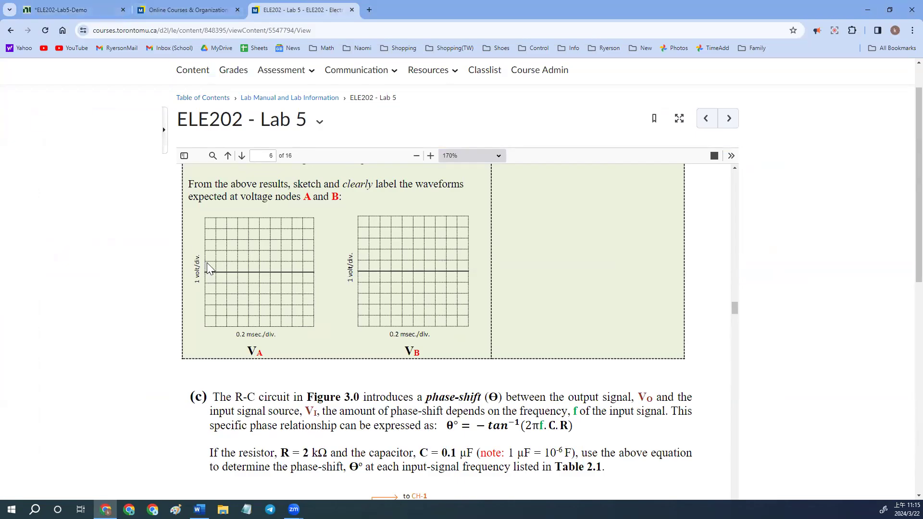
left_click(96, 9)
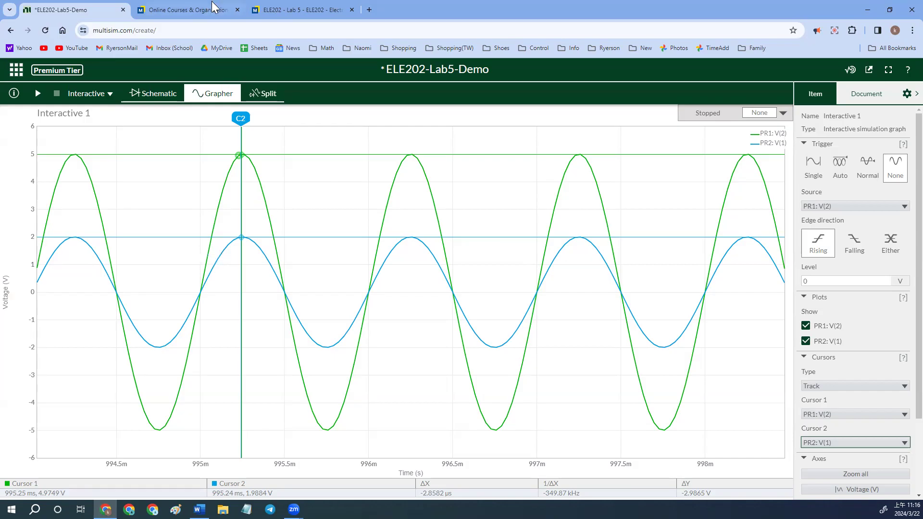
left_click(310, 5)
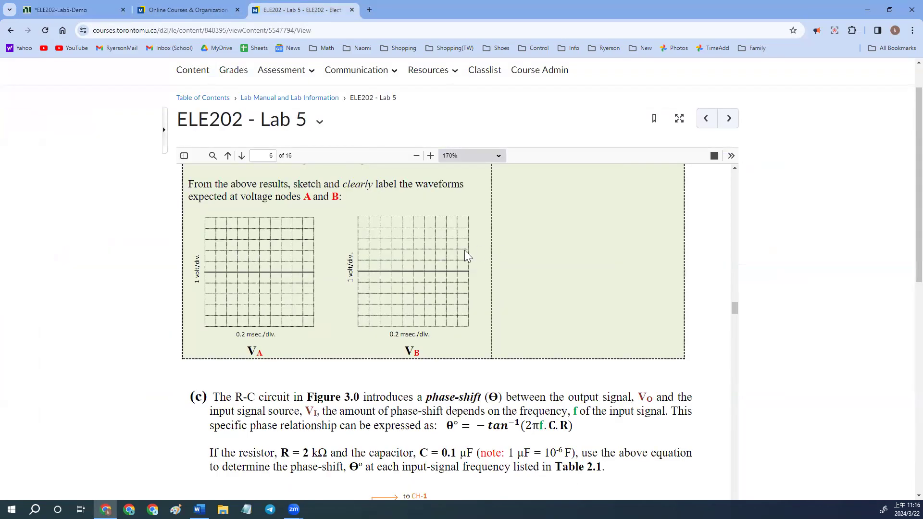
left_click(86, 10)
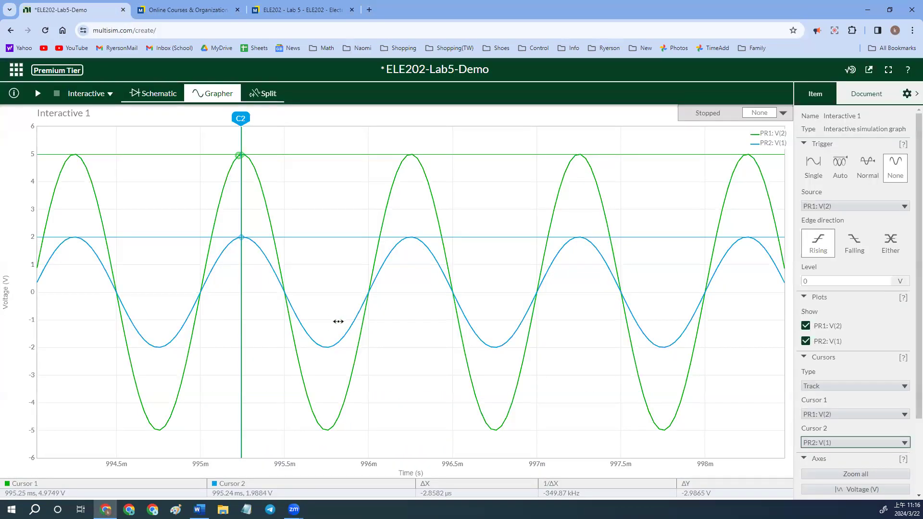
left_click(324, 6)
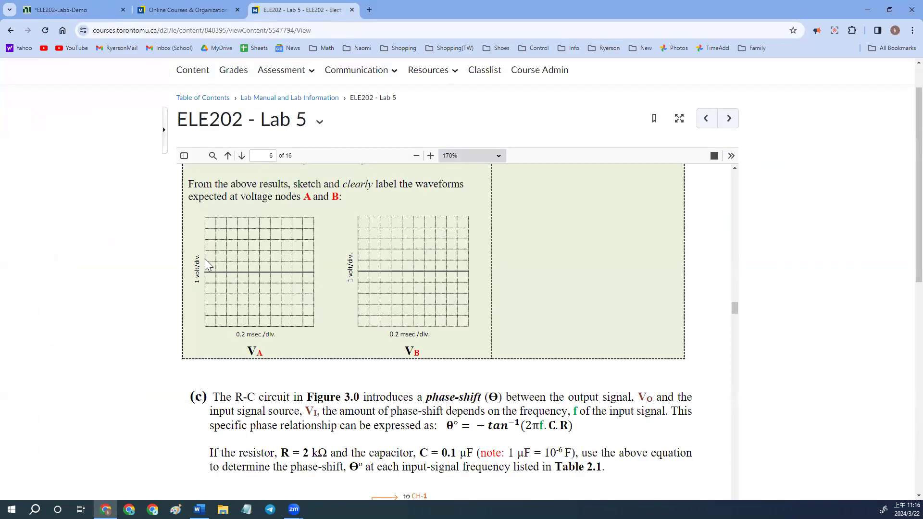
left_click(77, 10)
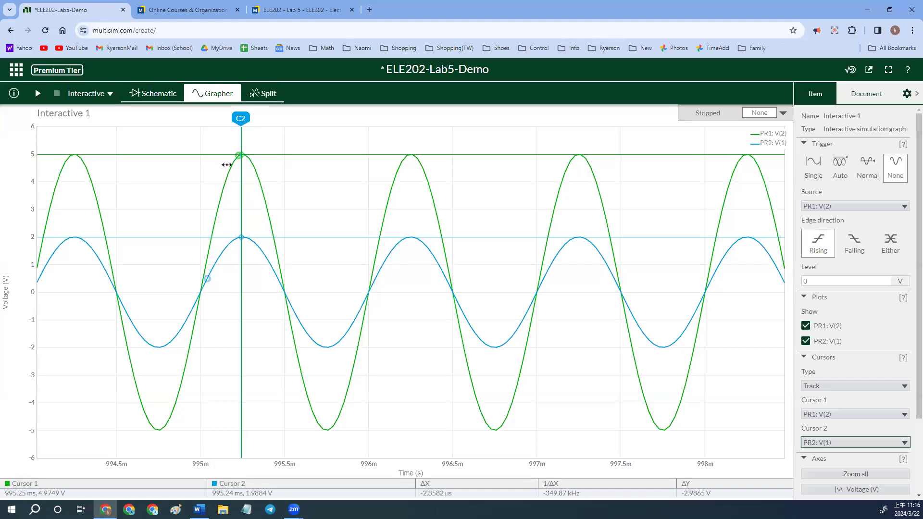
left_click(303, 10)
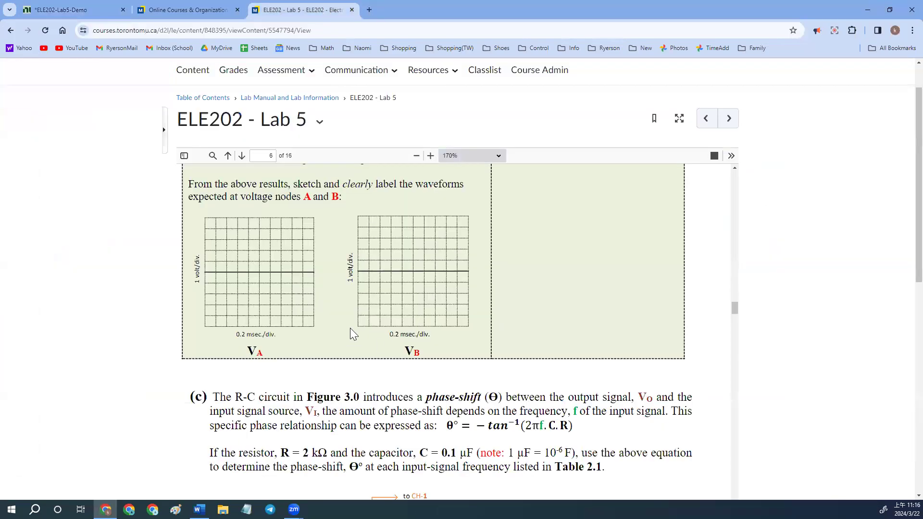
left_click(77, 10)
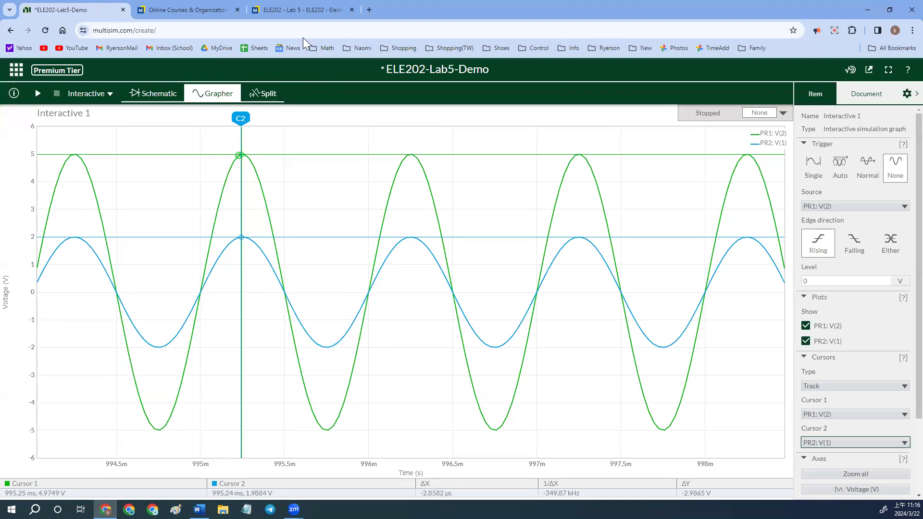
left_click(303, 6)
- Consult Figure 3.0 in the lab manual, then return to the Multisim schematic and delete the 2 kΩ resistor R1
scroll(396, 327, "down", 4)
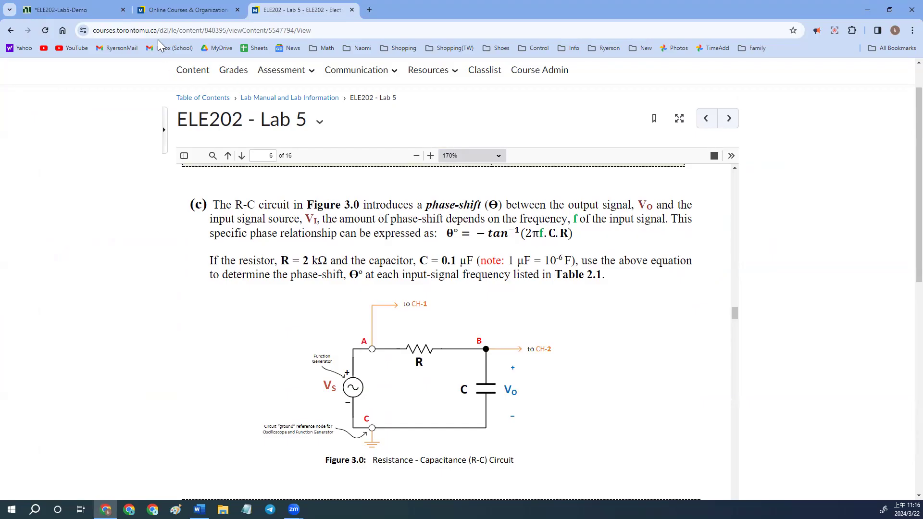
left_click(106, 7)
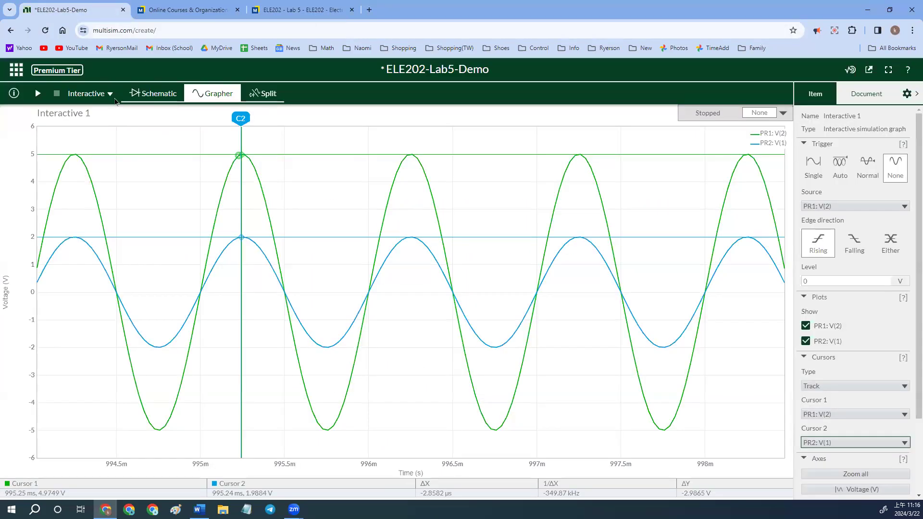
left_click(137, 93)
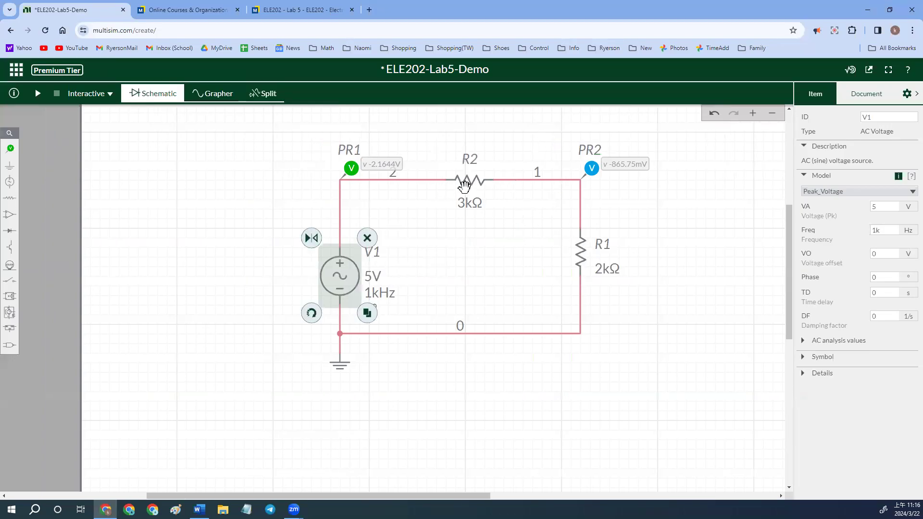
left_click(583, 247)
key("Delete")
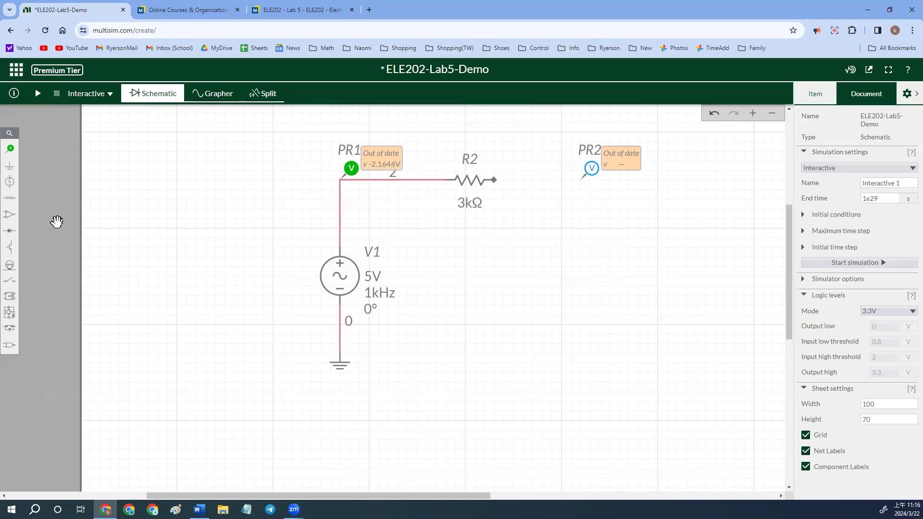
- Place a vertically oriented capacitor below probe PR2, where resistor R1 was
left_click(13, 184)
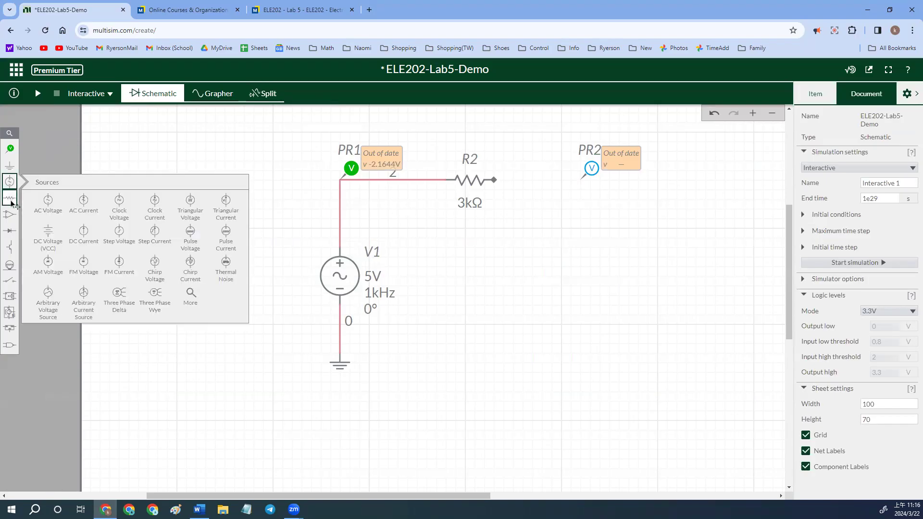
left_click(11, 202)
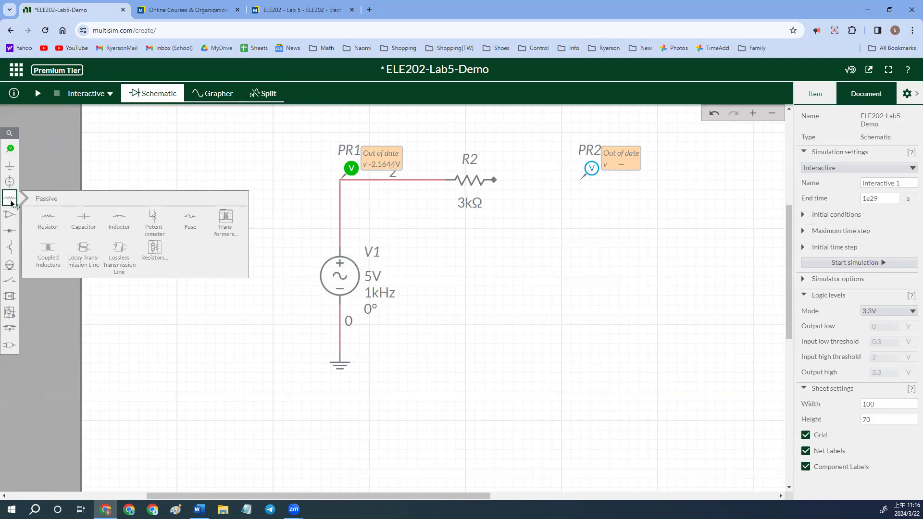
left_click(84, 218)
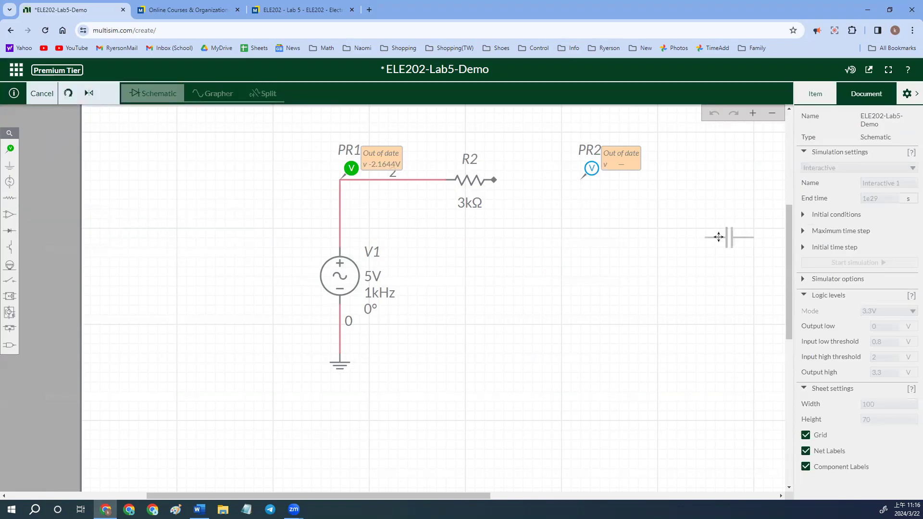
left_click(602, 254)
left_click(570, 284)
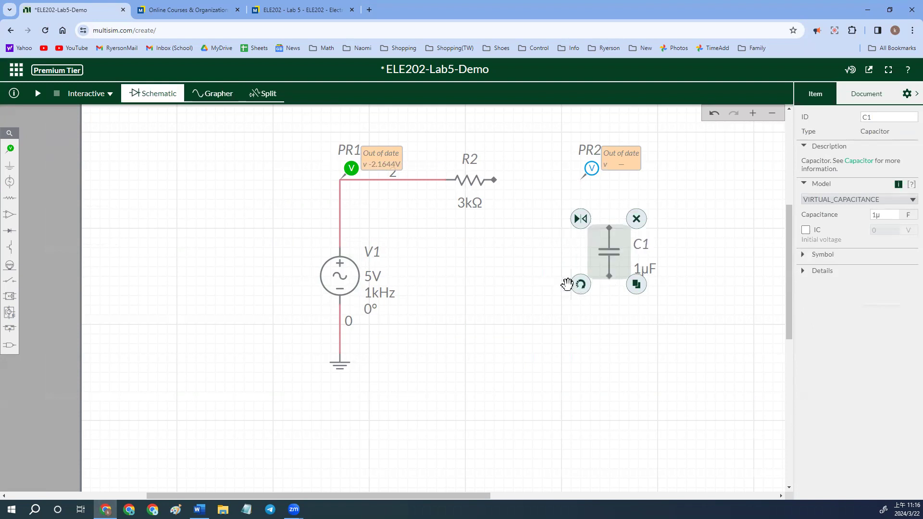
left_click(595, 218)
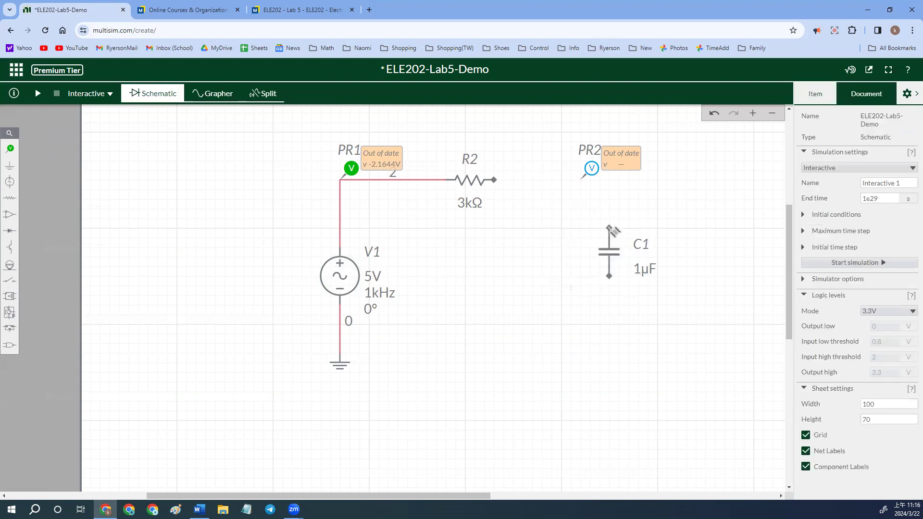
- Wire the capacitor's upper terminal to R2's free end and its lower terminal to the grounded wire below V1
left_click(609, 227)
left_click(493, 181)
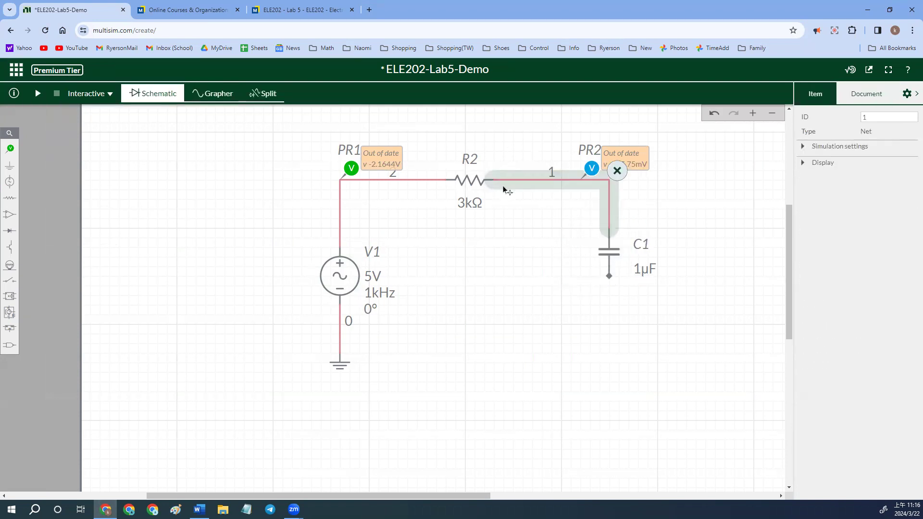
left_click(610, 276)
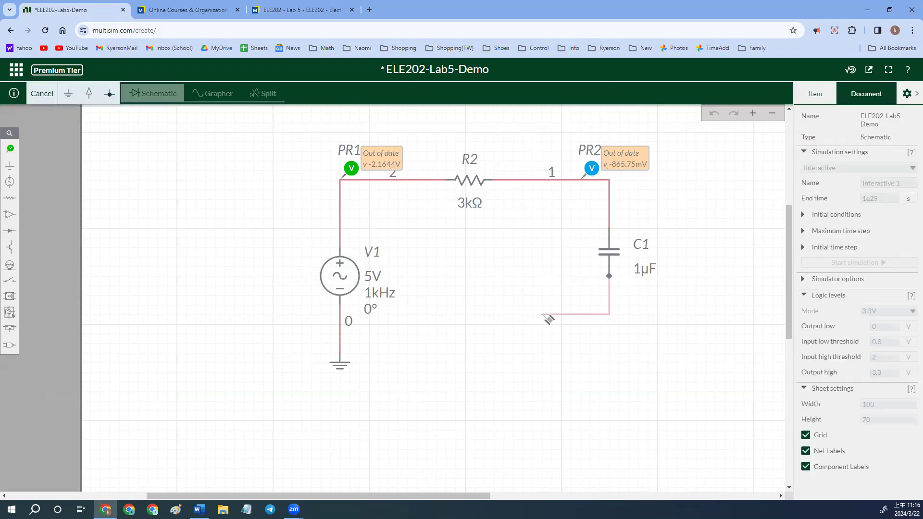
left_click(341, 345)
- Check the resistor value for Figure 3.0 in the lab manual and set R2's resistance to 2 kΩ in Multisim
left_click(287, 10)
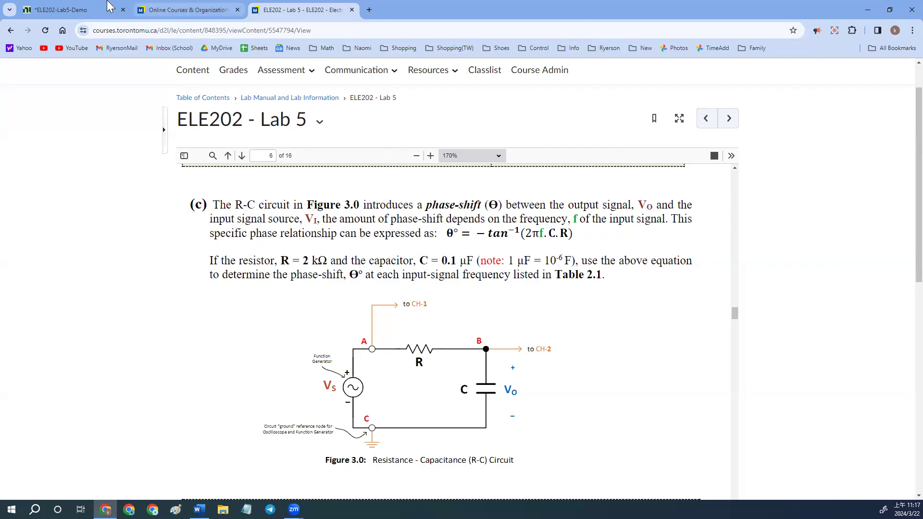
left_click(77, 9)
double_click(472, 206)
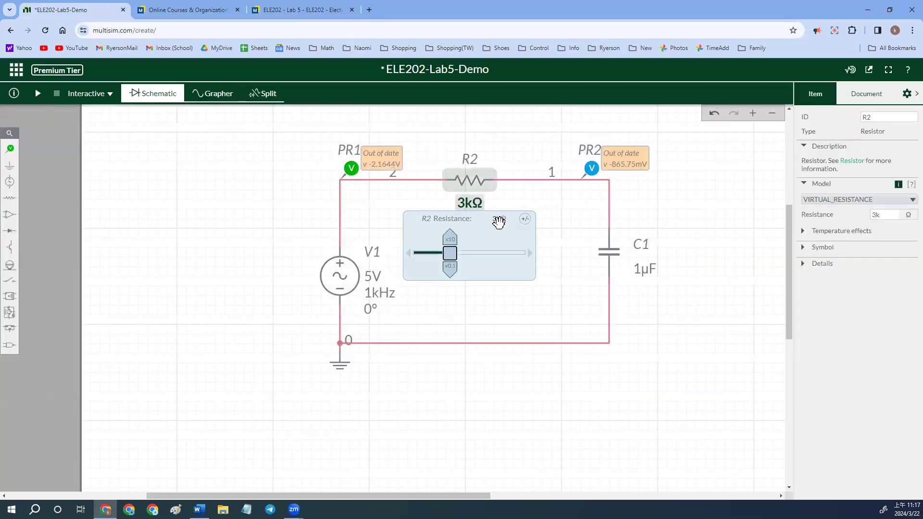
double_click(497, 219)
type("2k")
left_click(573, 219)
- Check the capacitor value in the lab manual and set C1's capacitance to 0.1 µF in the Multisim schematic
left_click(298, 10)
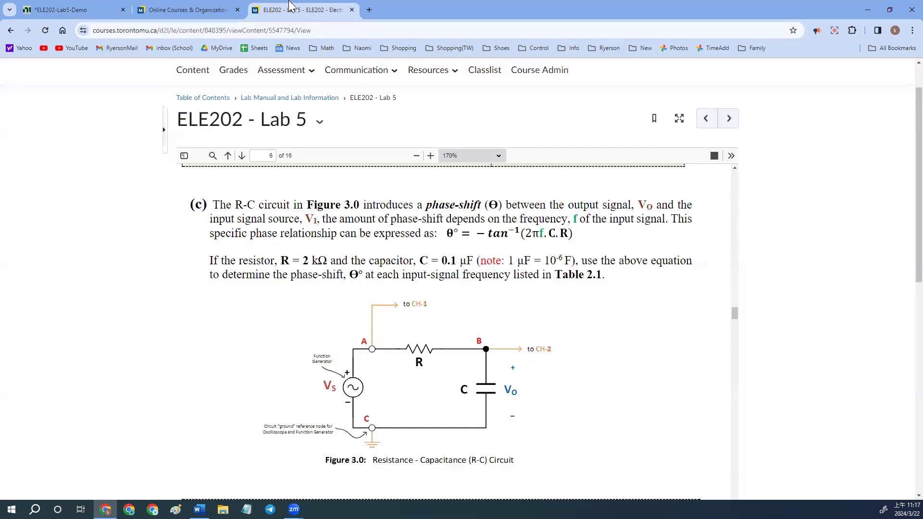
left_click(72, 9)
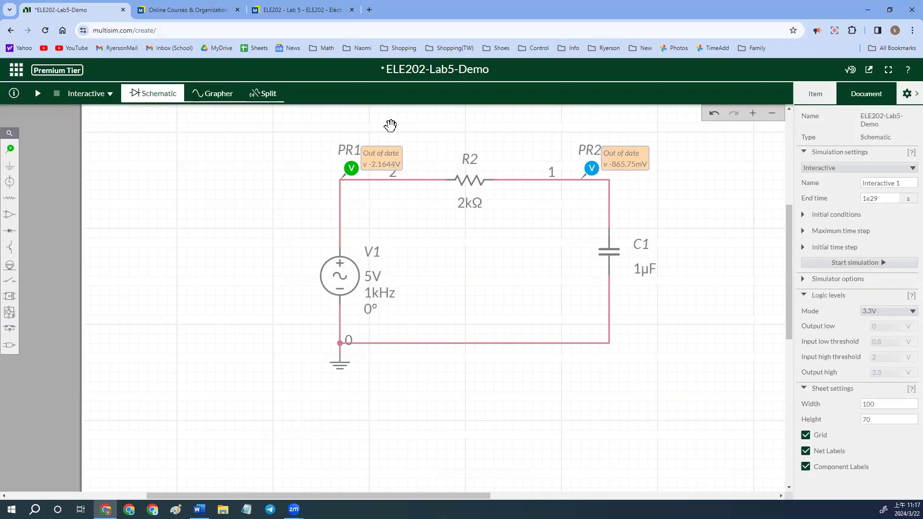
left_click(644, 268)
left_click(641, 287)
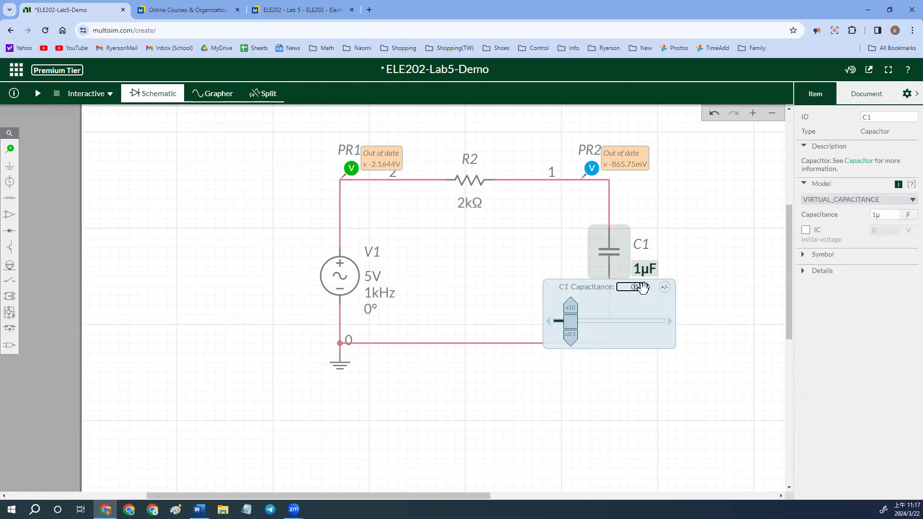
left_click(701, 238)
- Switch to the lab manual and examine part (c)'s phase-shift formula, Figure 3.0 and the frequencies in Table 2.1
left_click(306, 10)
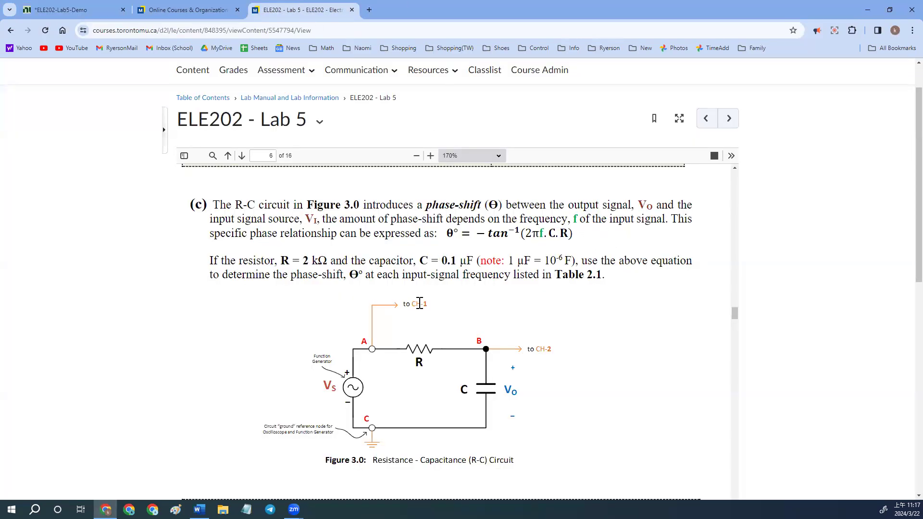
scroll(485, 266, "up", 1)
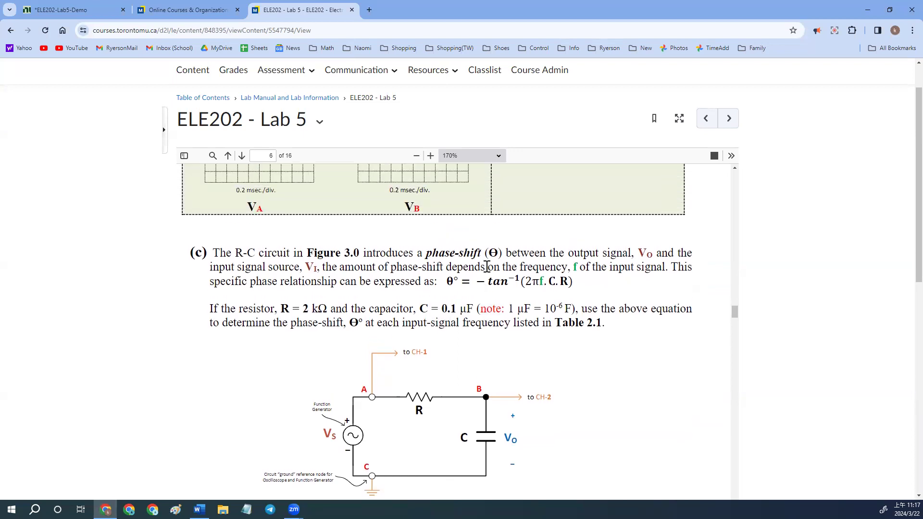
scroll(480, 267, "down", 10)
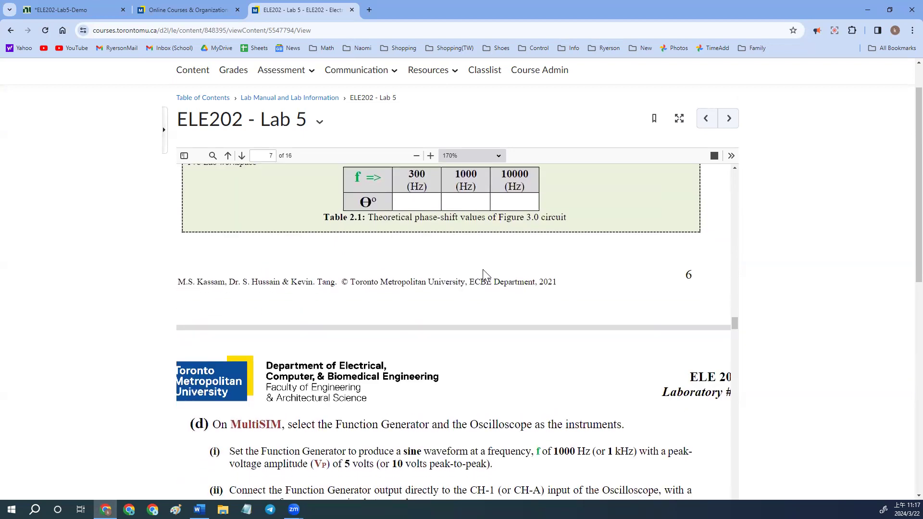
scroll(485, 277, "up", 3)
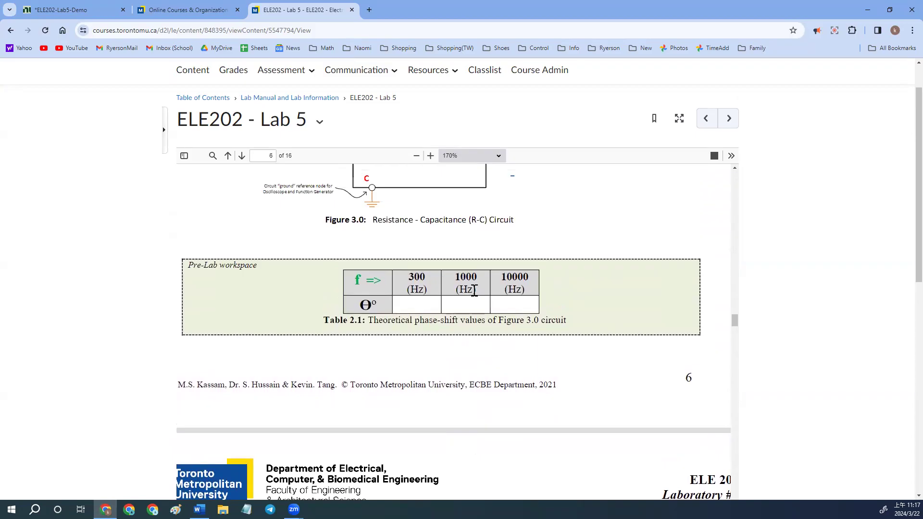
scroll(538, 325, "up", 5)
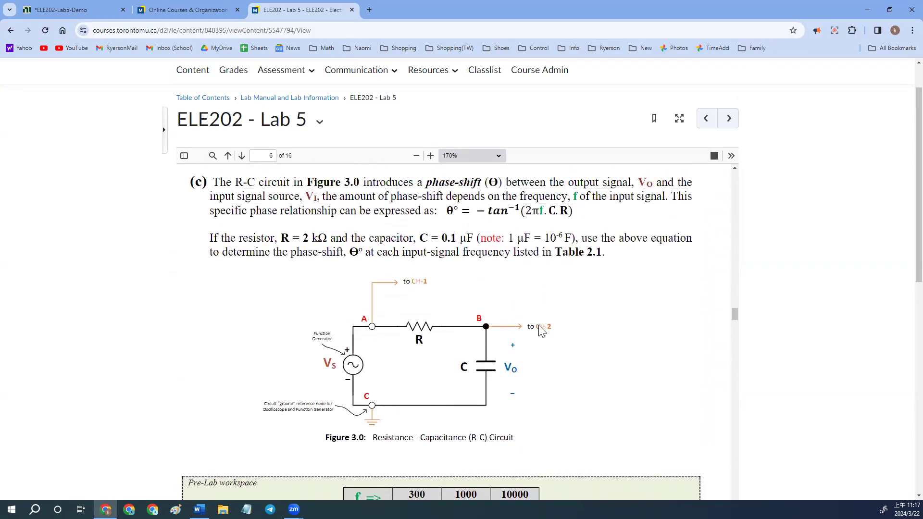
scroll(540, 330, "up", 2)
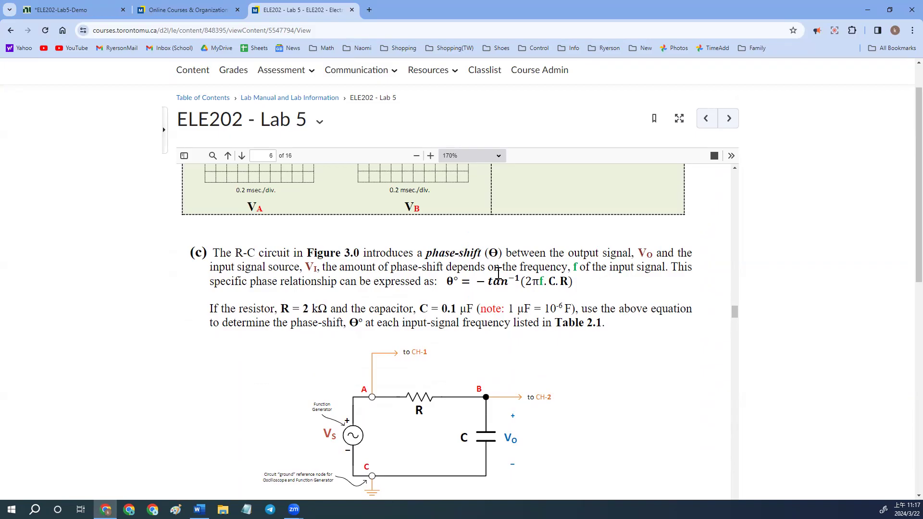
- Examine Figure 3.0 and Table 2.1 in the lab manual, and part (f)'s source settings and measurement instructions
scroll(406, 277, "down", 10)
scroll(406, 280, "up", 4)
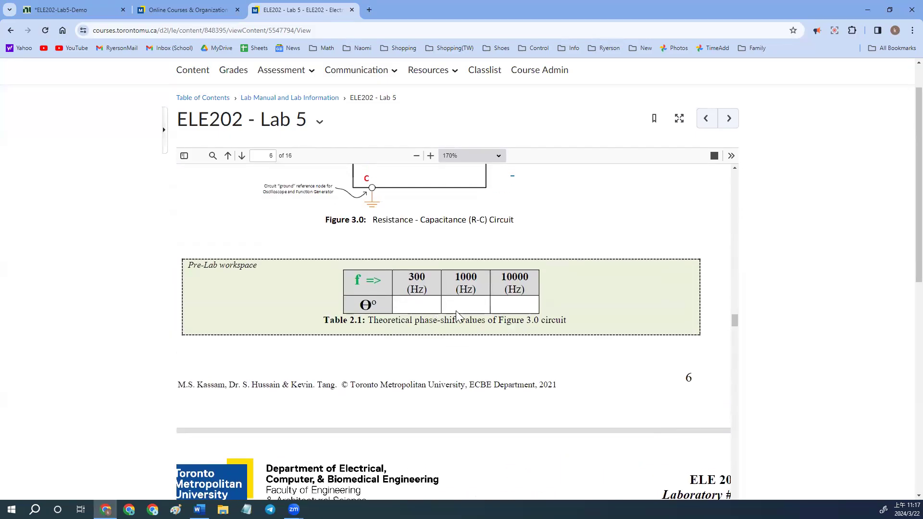
scroll(455, 306, "up", 5)
scroll(456, 308, "down", 10)
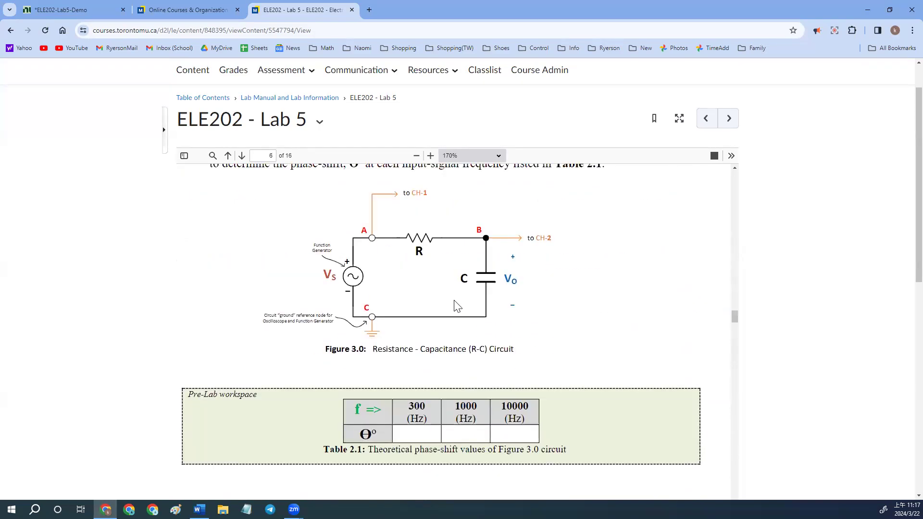
scroll(456, 306, "down", 20)
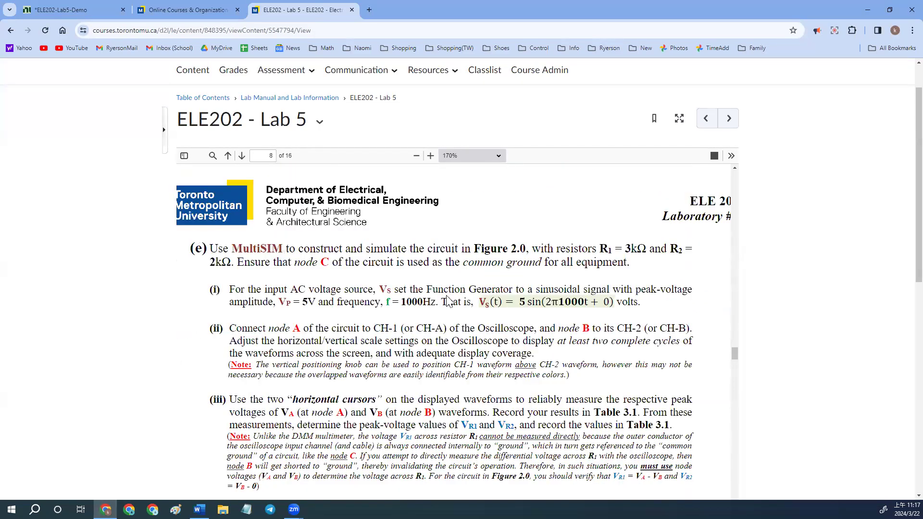
scroll(447, 294, "up", 1)
scroll(447, 295, "down", 1)
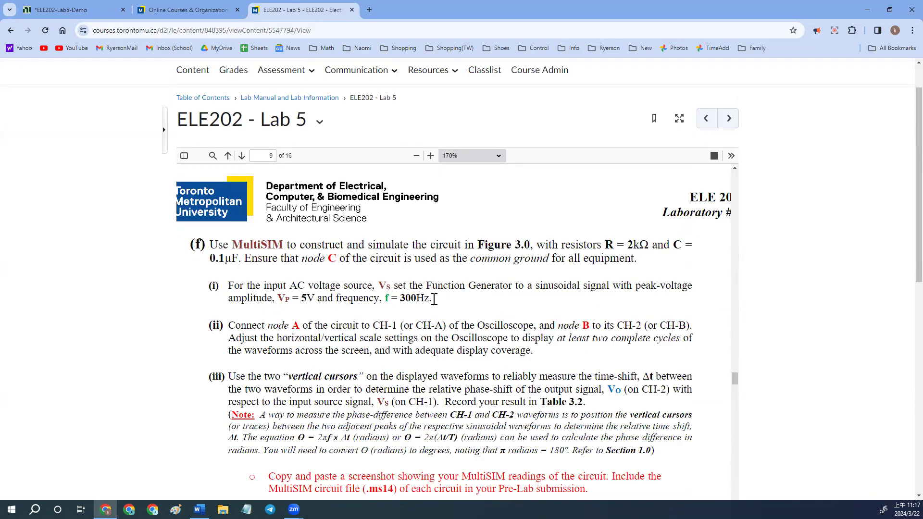
scroll(445, 306, "down", 2)
- Switch to the Multisim schematic and set voltage source V1's frequency to 300 Hz
left_click(58, 6)
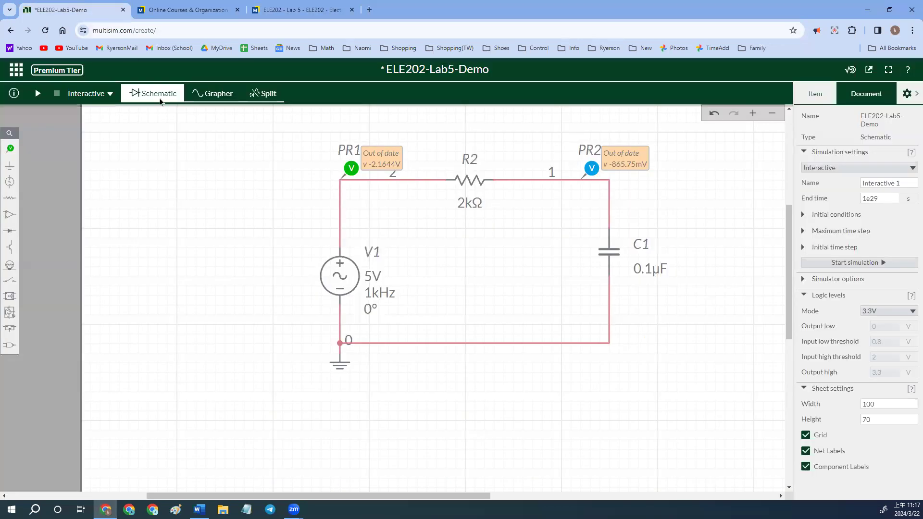
left_click(342, 273)
left_click(377, 277)
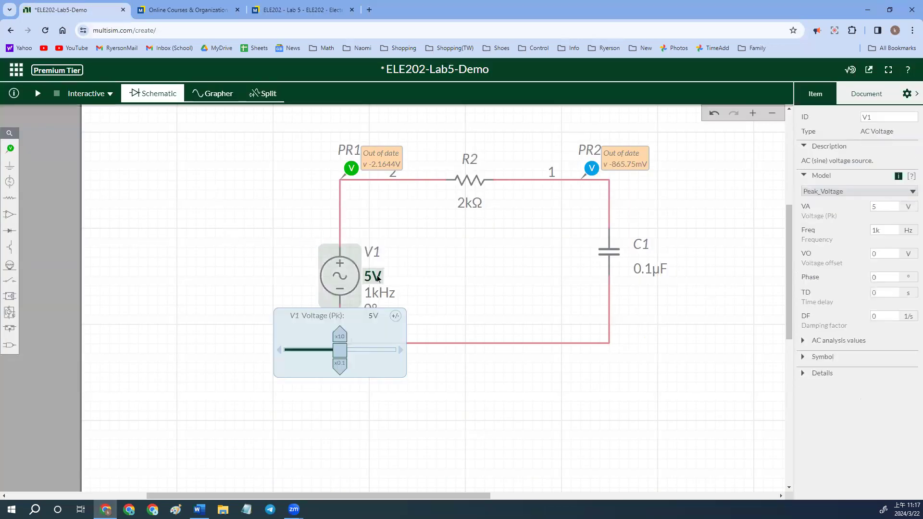
left_click(380, 294)
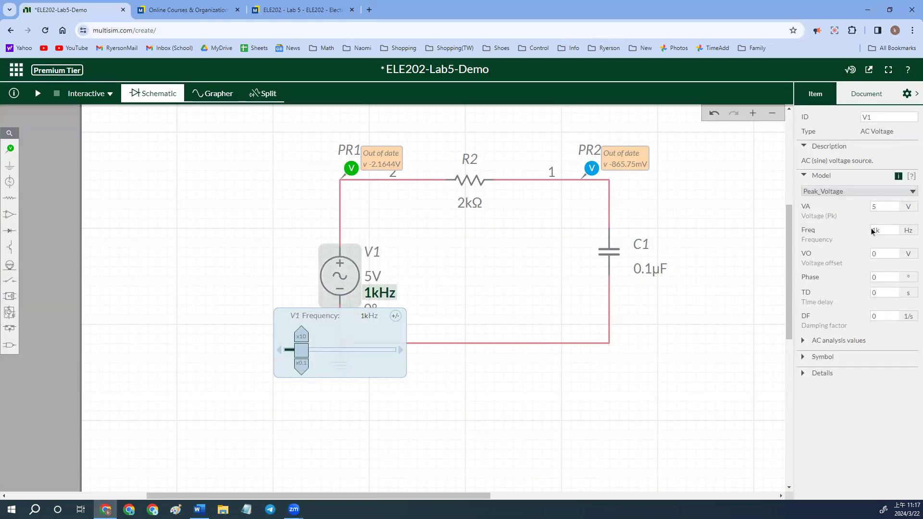
type("30")
left_click(716, 221)
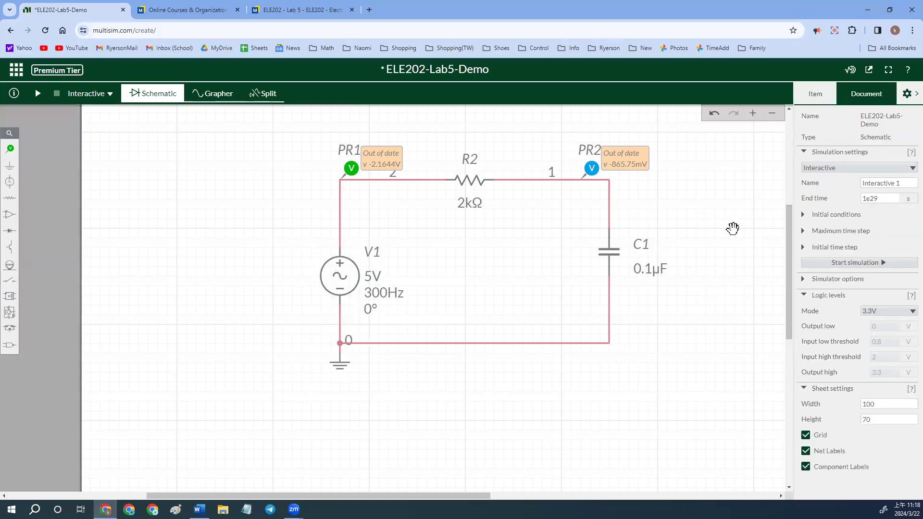
- Move voltage probe PR2 along its wire to the corner node directly above capacitor C1
left_click(587, 170)
left_click_drag(589, 168, 620, 168)
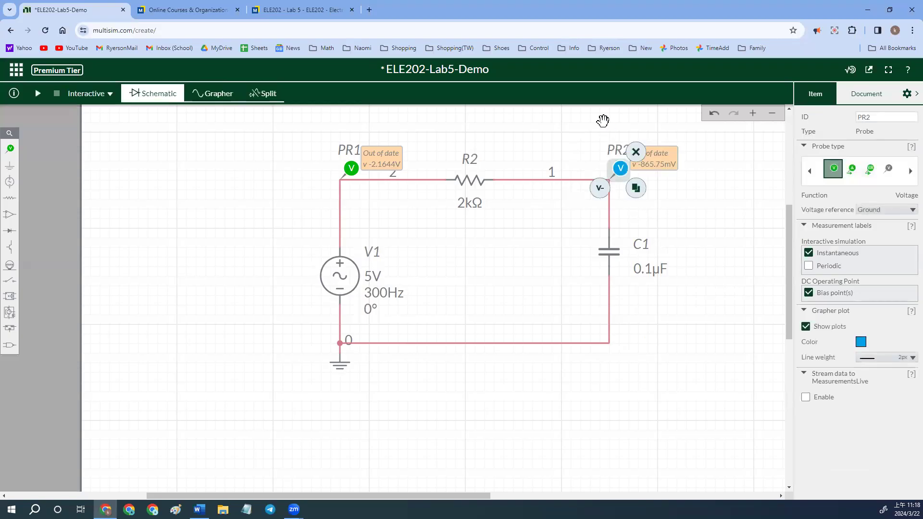
left_click(587, 144)
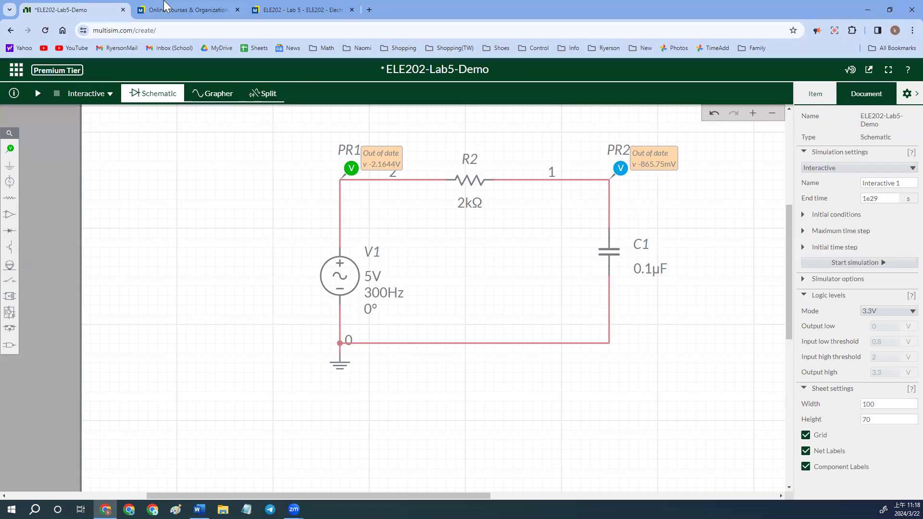
- Run the interactive simulation, display the waveforms in the Grapher, stop the run and separate cursor 2 from cursor 1
left_click(38, 93)
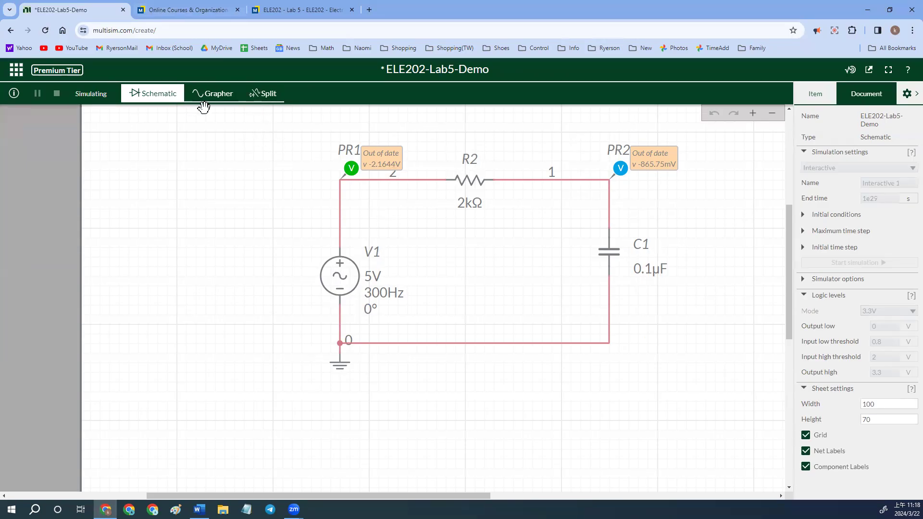
left_click(204, 94)
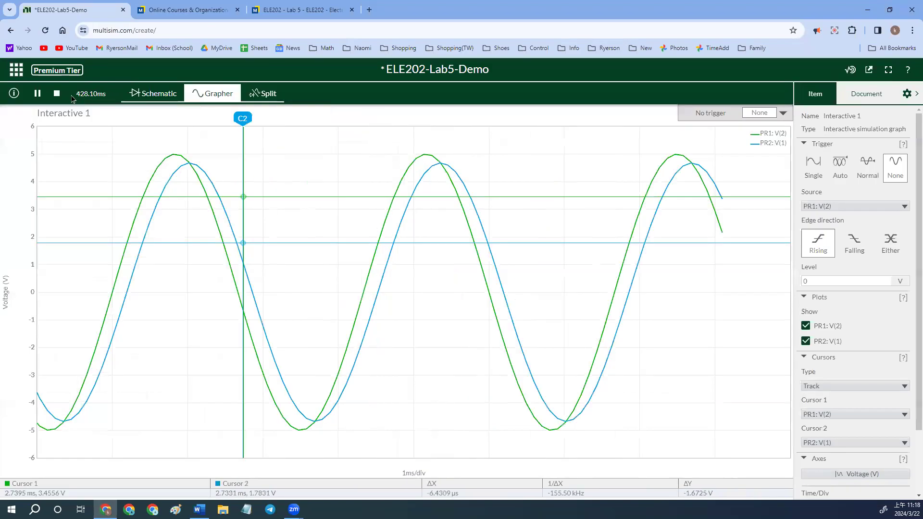
left_click(57, 95)
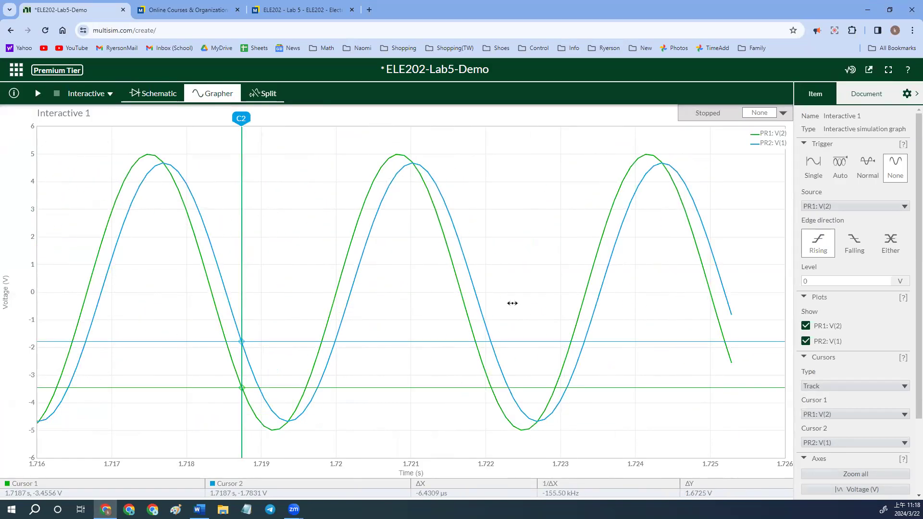
mouse_move(213, 293)
left_click_drag(242, 135, 236, 156)
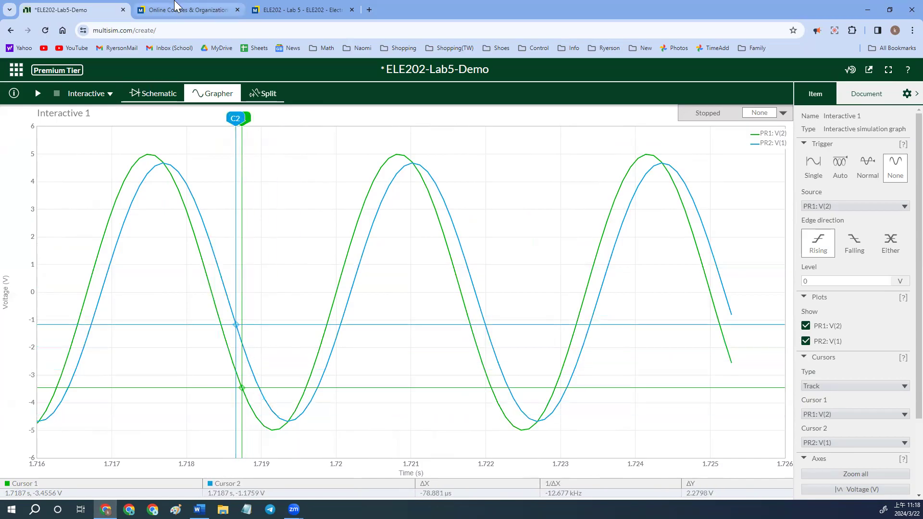
- Check the vertical-cursor instructions and Table 3.2 in the lab manual, and place cursor 2 on PR2's first peak in the Grapher
left_click(340, 7)
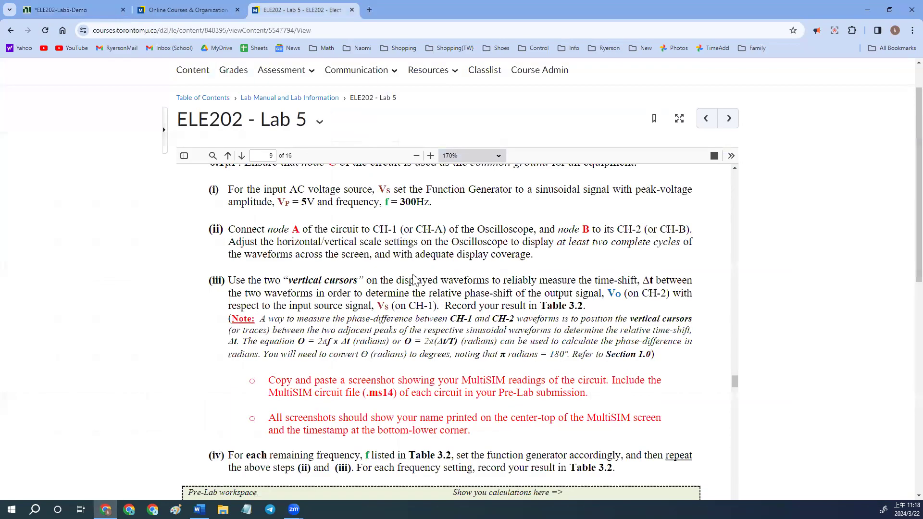
scroll(414, 276, "down", 5)
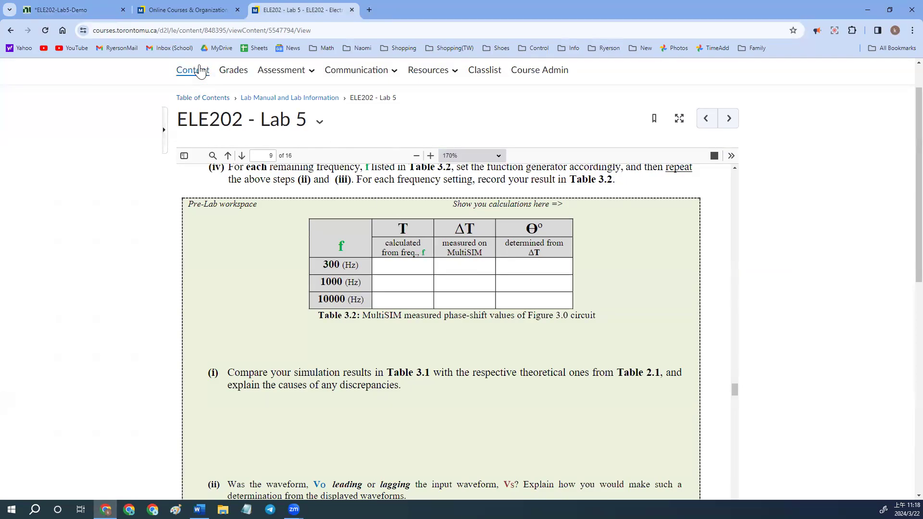
left_click(60, 6)
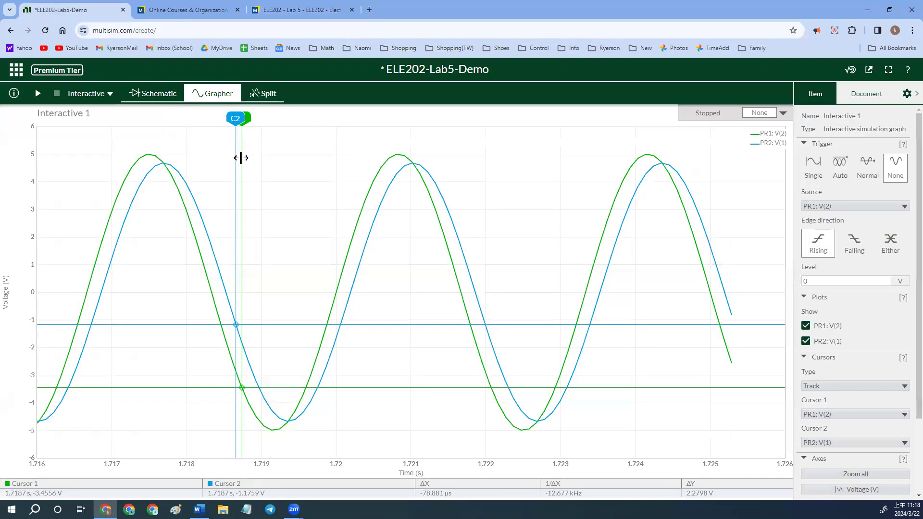
left_click_drag(234, 164, 164, 139)
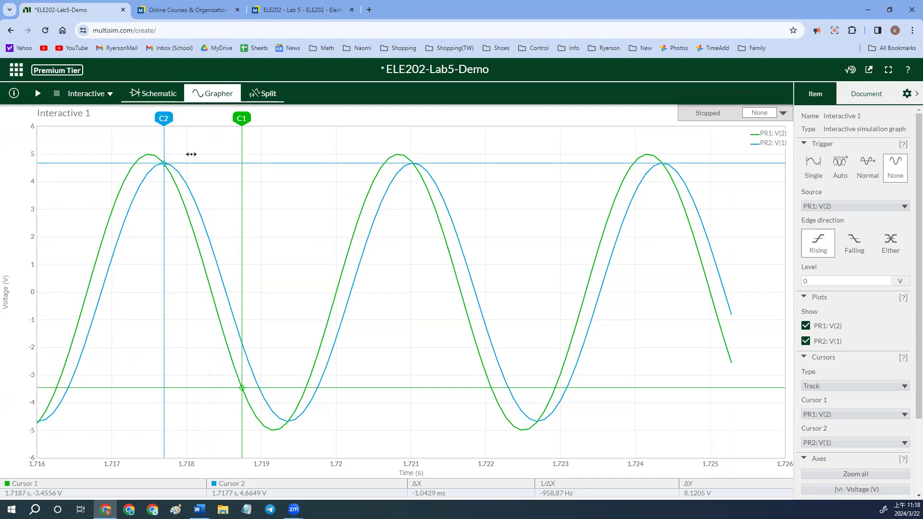
- Assign cursor 1 to PR2: V(1) and place it on that waveform's second peak to measure the period
left_click_drag(241, 150, 247, 150)
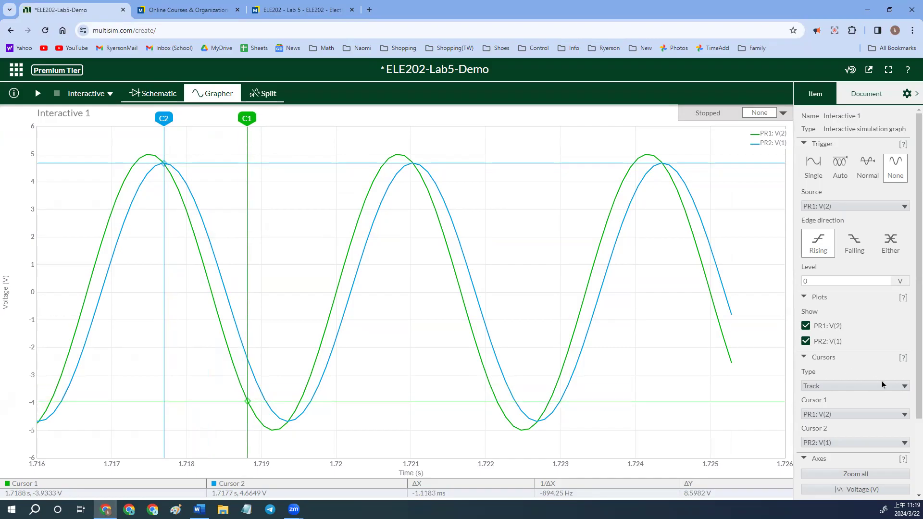
left_click(863, 414)
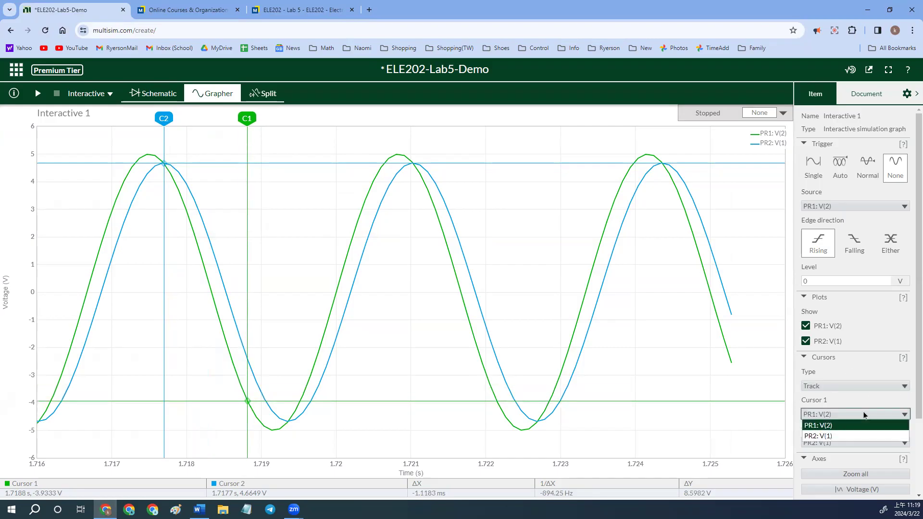
left_click(855, 436)
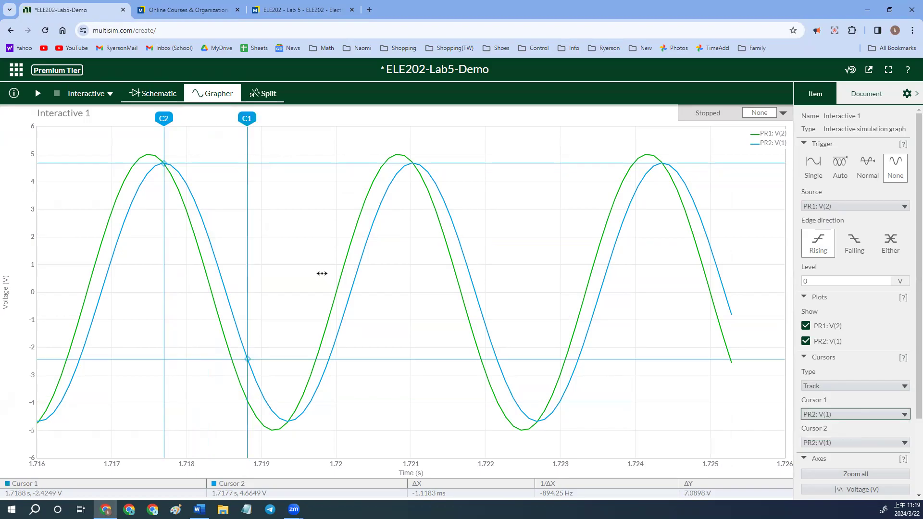
left_click_drag(246, 219, 401, 103)
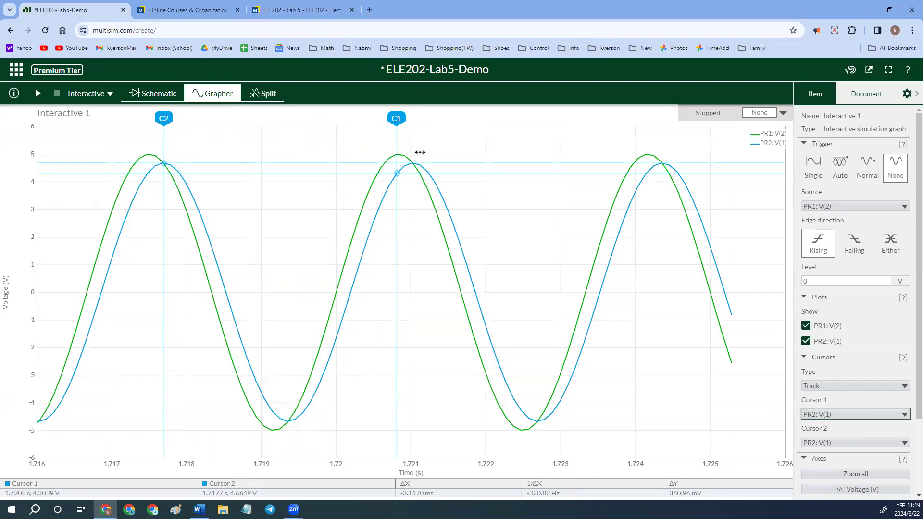
mouse_move(401, 141)
left_mouse_down()
mouse_move(383, 147)
mouse_move(413, 144)
left_mouse_up()
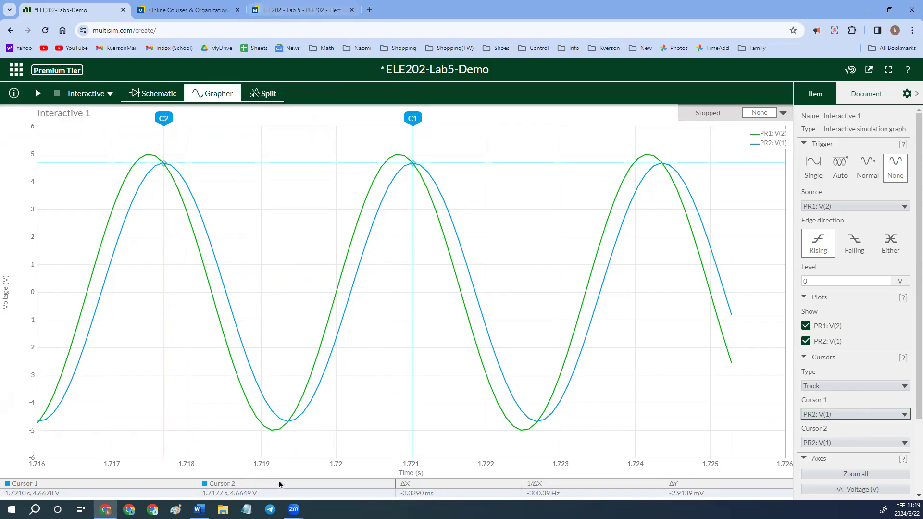
- Switch to the Word document and handwrite 3.329 ms as the period T in Table 3.2's 300 Hz row
left_click(199, 510)
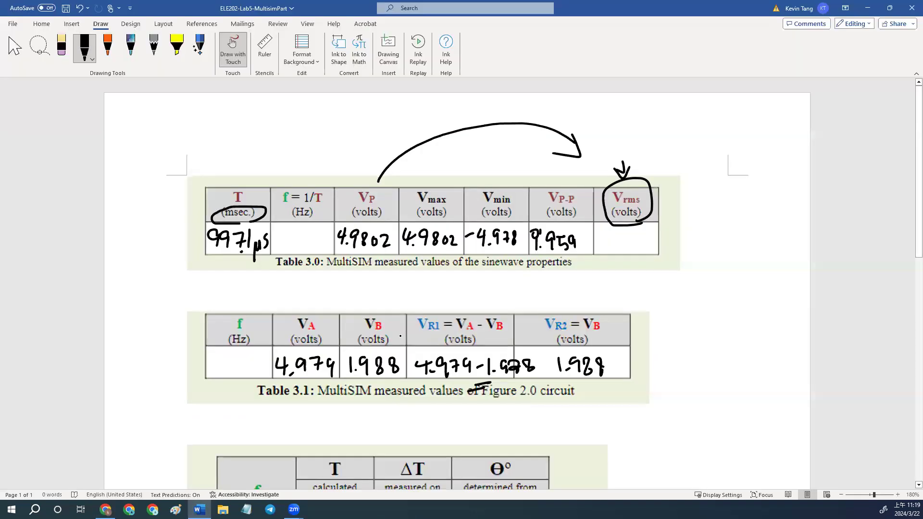
scroll(910, 223, "down", 5)
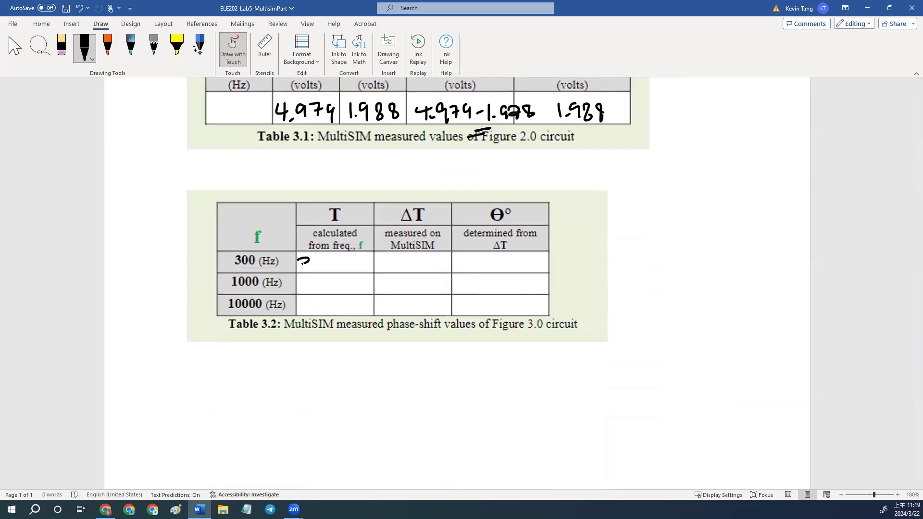
left_click(313, 270)
left_click_drag(321, 259, 318, 270)
left_click(105, 509)
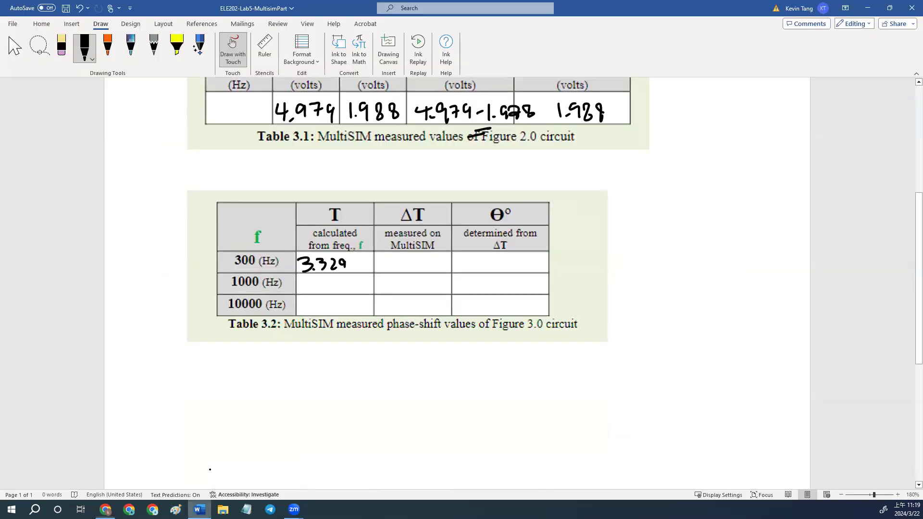
left_click(199, 509)
left_click_drag(353, 270, 361, 270)
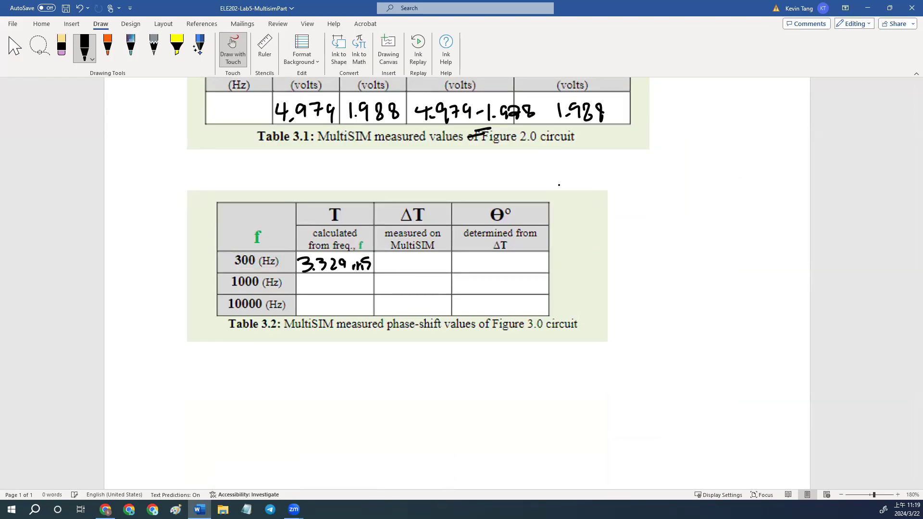
- Back in the Grapher, reassign cursor 1 to PR1: V(2) and place it on PR1's first peak to measure the time shift
left_click(868, 7)
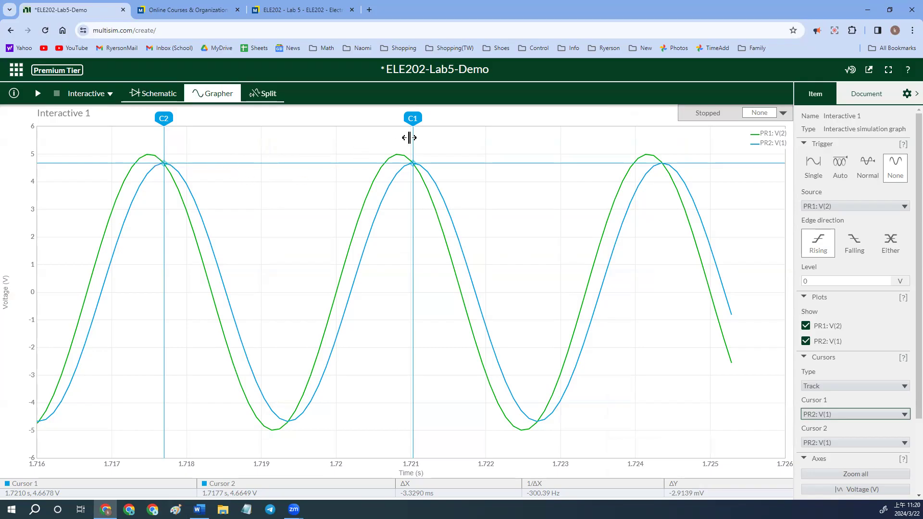
mouse_move(410, 138)
left_mouse_down()
mouse_move(392, 136)
mouse_move(410, 134)
left_mouse_up()
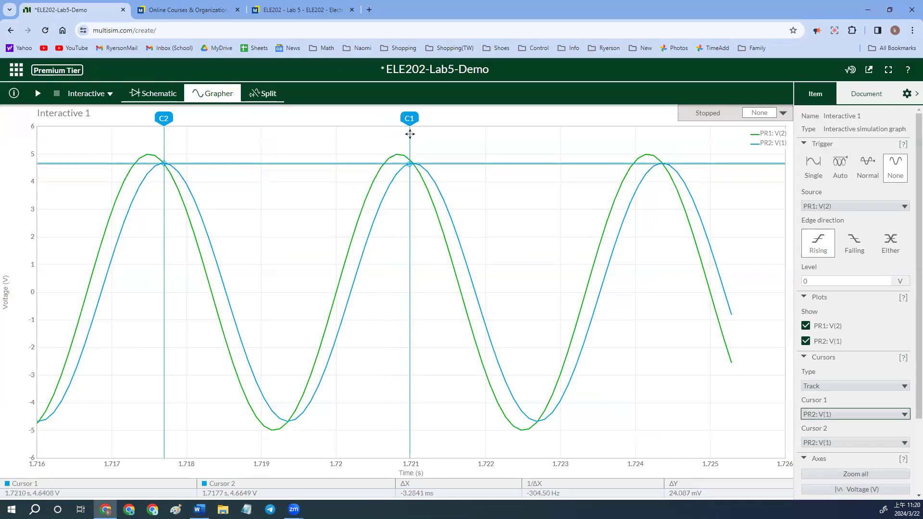
left_click(843, 413)
left_click(837, 423)
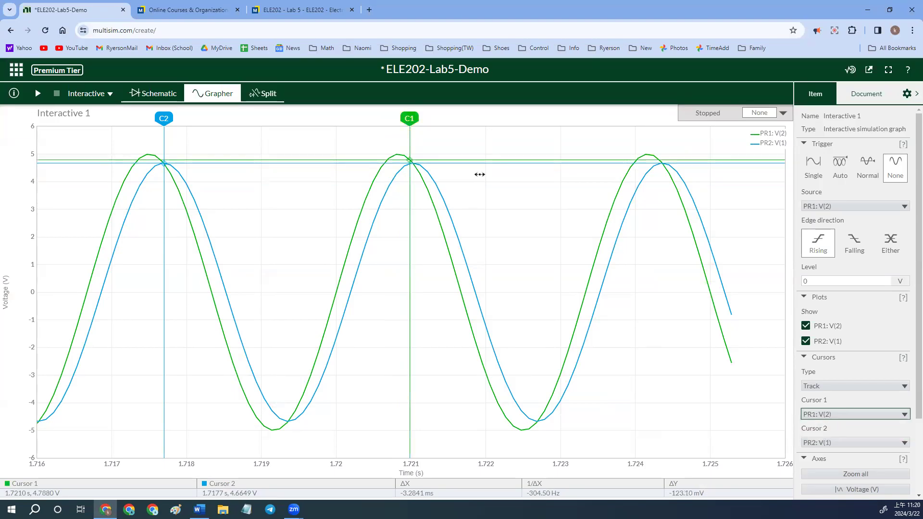
left_click_drag(409, 134, 396, 134)
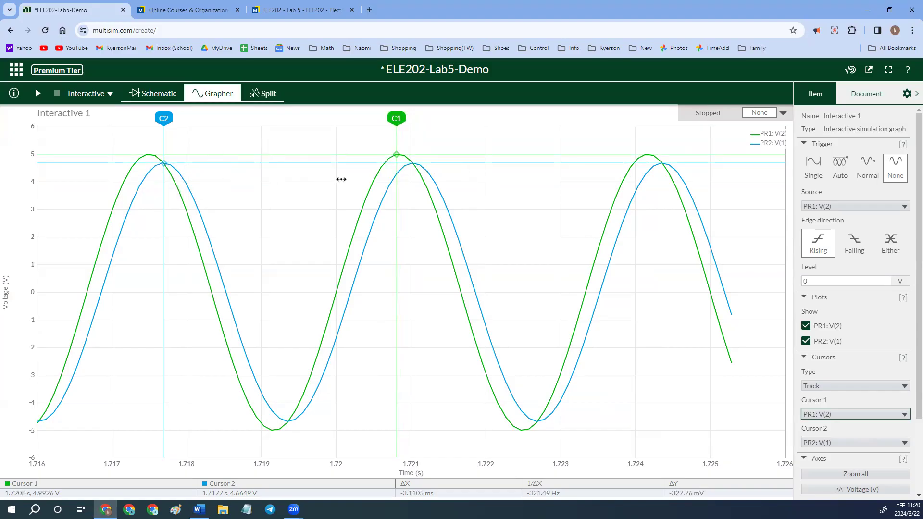
left_click_drag(398, 134, 147, 202)
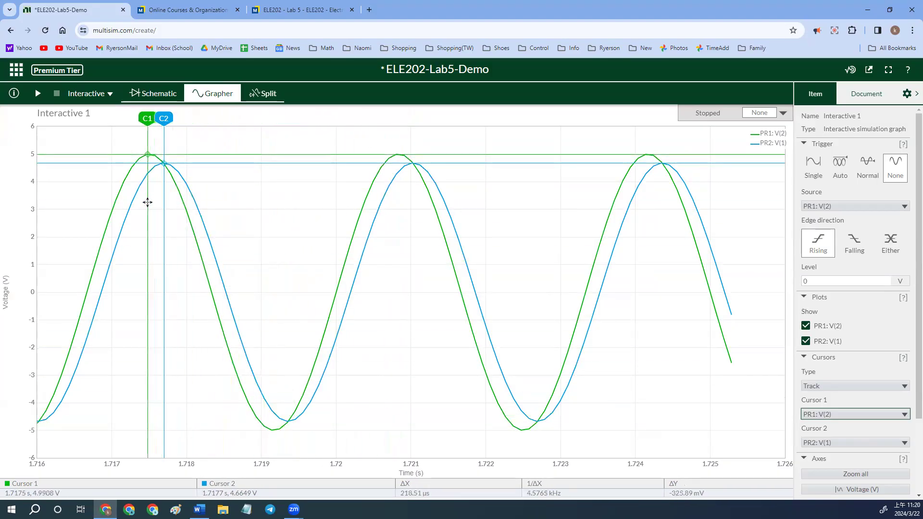
left_click_drag(146, 169, 148, 169)
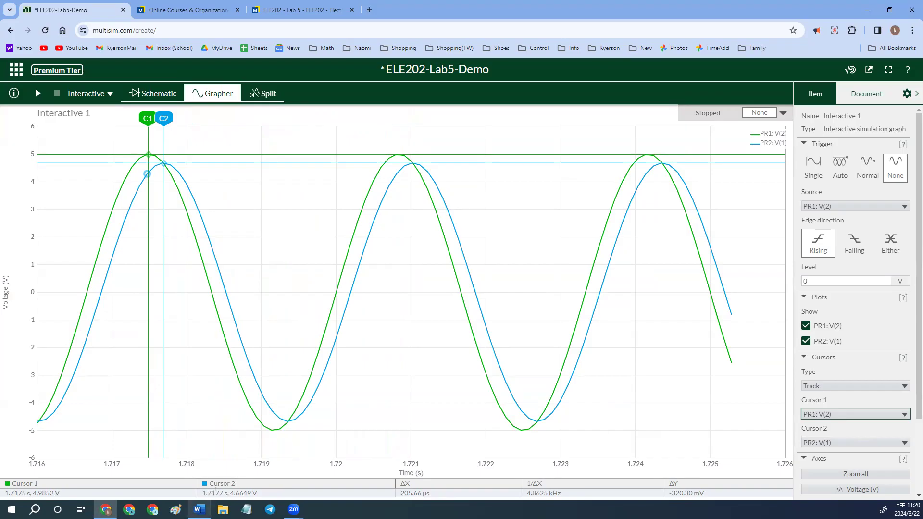
- Handwrite 205.66 µs as ΔT in Table 3.2's 300 Hz row in Word and return to the Multisim Grapher
left_click(199, 510)
left_click_drag(395, 257, 393, 265)
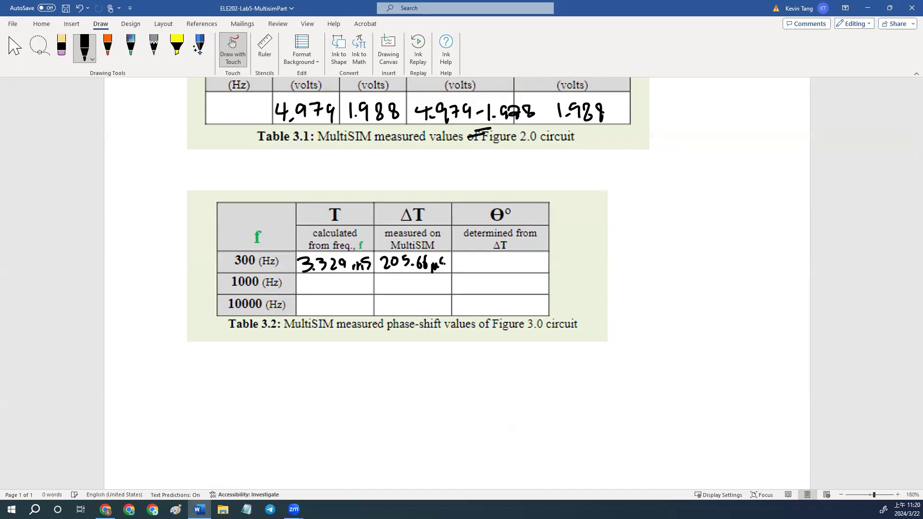
left_click(867, 8)
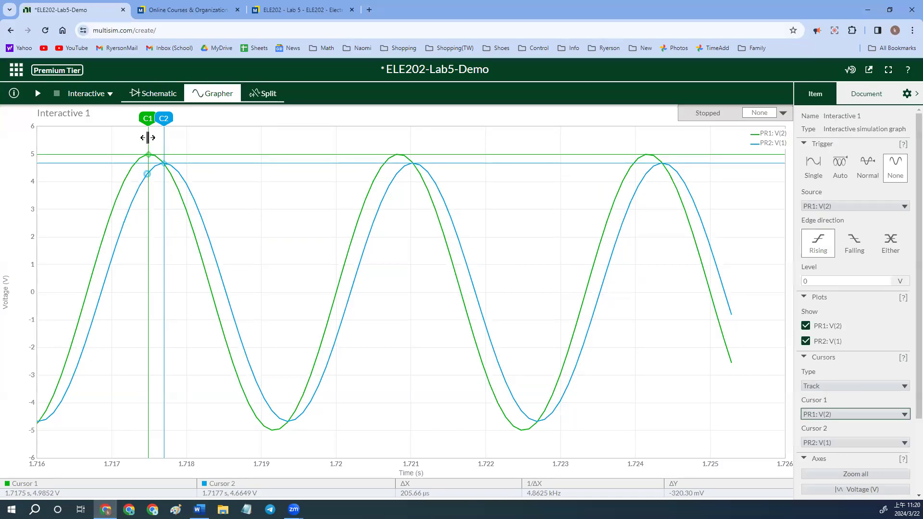
- Place cursor 1 on PR1's first falling zero crossing and cursor 2 on PR2's to measure the time shift there
left_click_drag(147, 139, 211, 233)
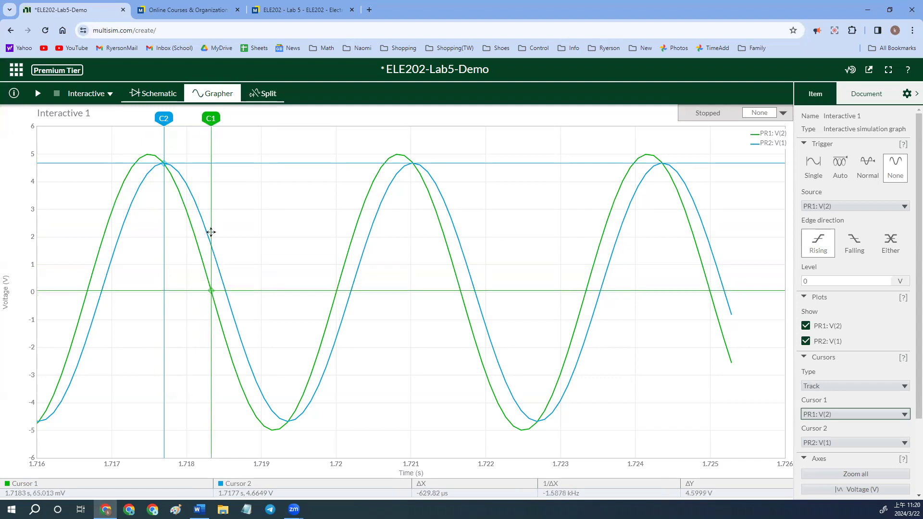
left_click_drag(165, 130, 225, 228)
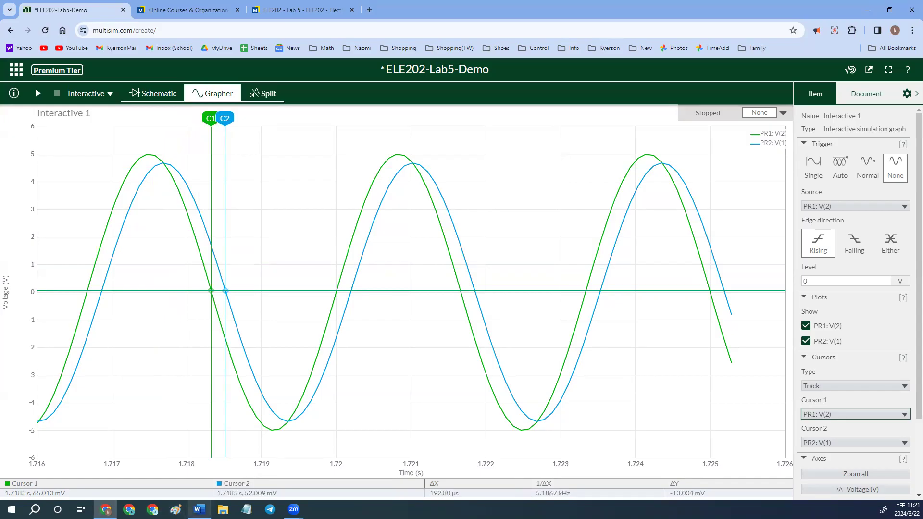
left_click(199, 509)
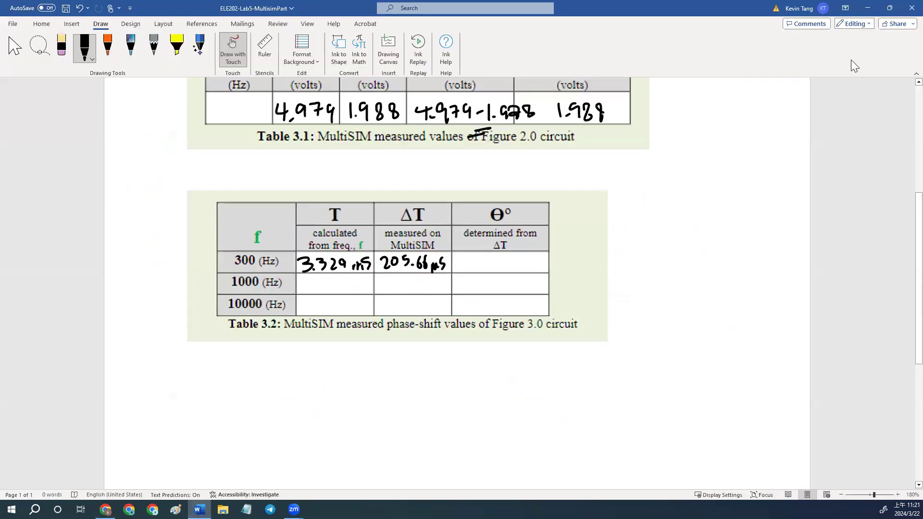
left_click(867, 8)
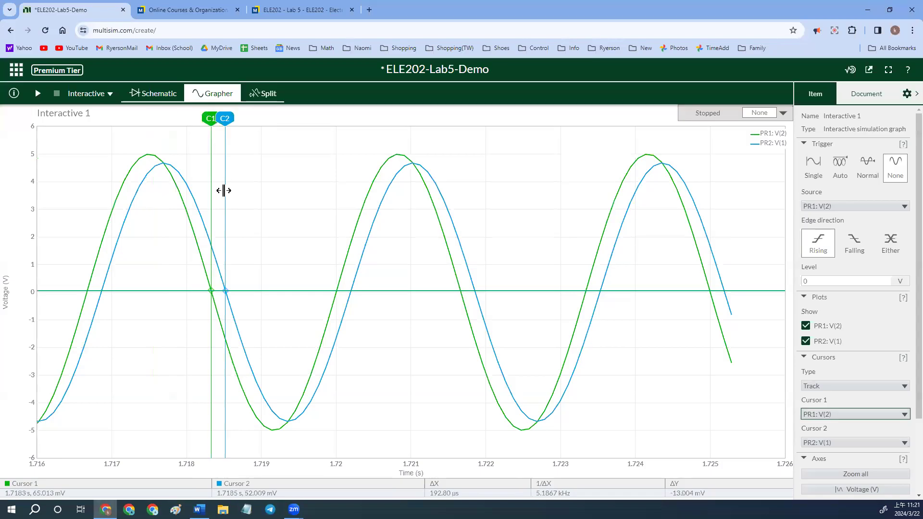
mouse_move(224, 192)
left_mouse_down()
mouse_move(193, 126)
mouse_move(163, 126)
mouse_move(232, 204)
mouse_move(226, 223)
mouse_move(211, 201)
left_mouse_up()
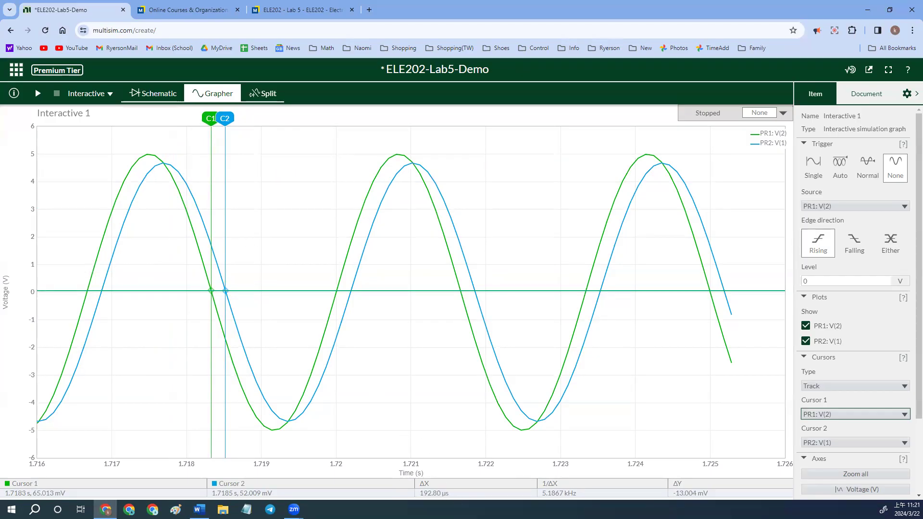
- Switch to the Word document with Table 3.2 and open Calculator over it
left_click(199, 509)
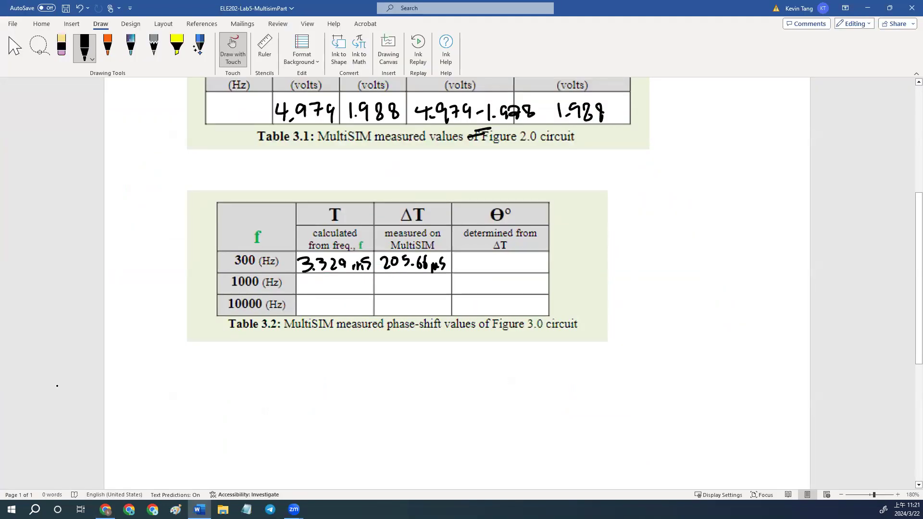
key("super")
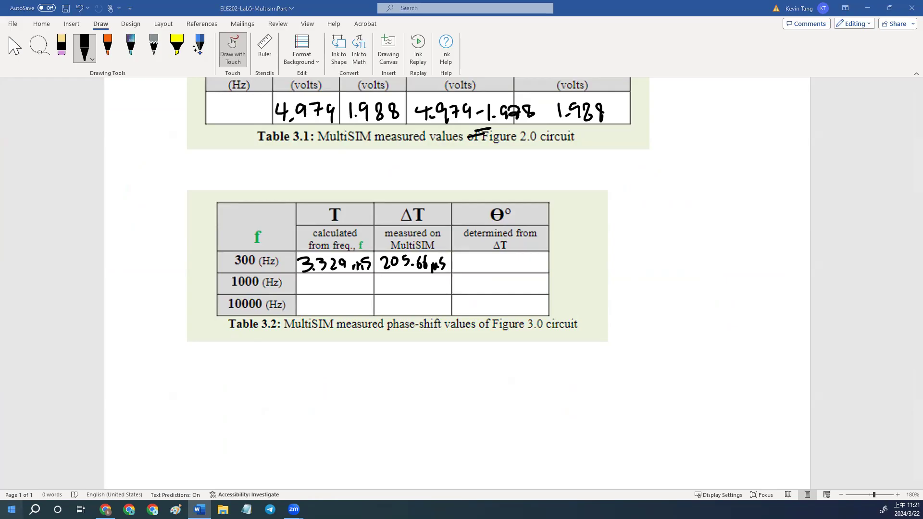
type("cal")
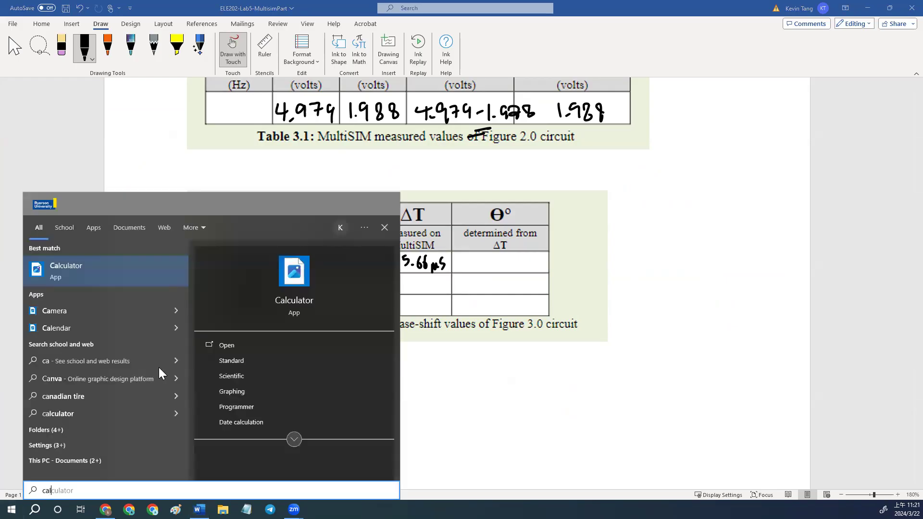
key("Return")
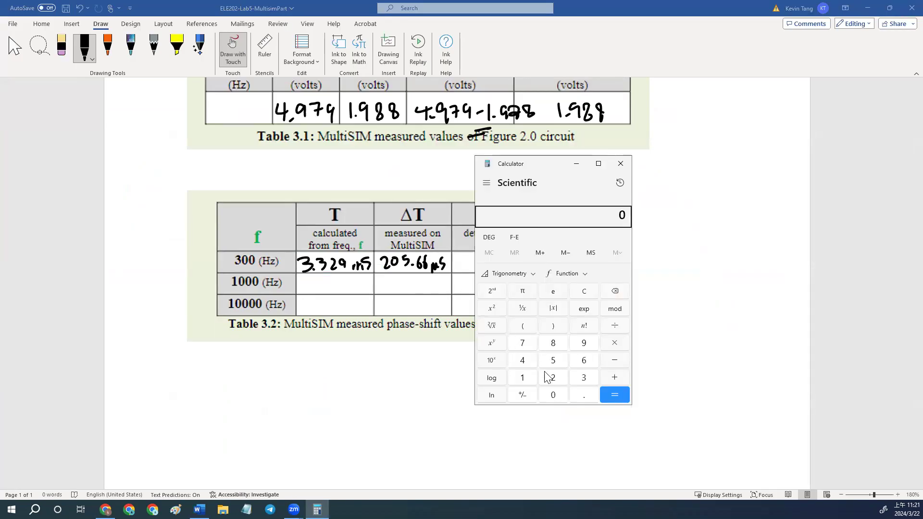
- Divide the time shift 0.205 by the period 3.329 in Calculator
left_click(557, 394)
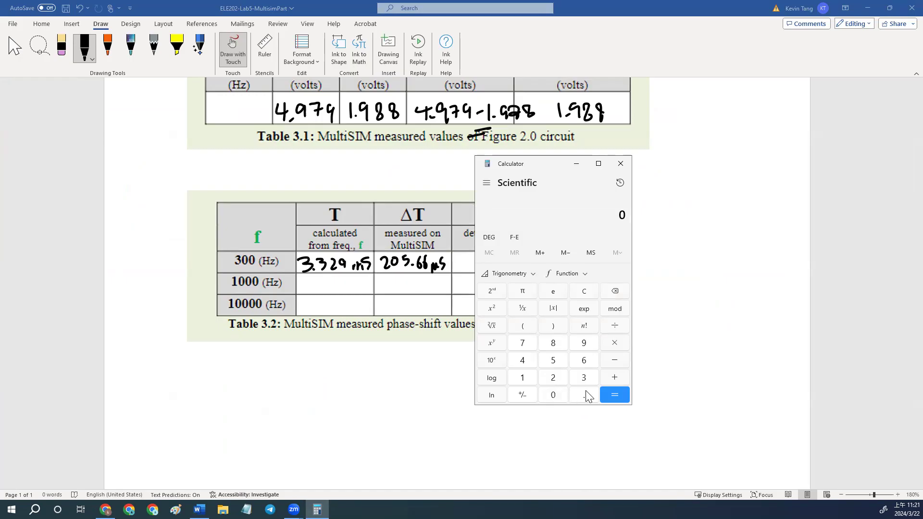
left_click(585, 395)
left_click(561, 381)
left_click(560, 393)
left_click(567, 362)
left_click(614, 326)
left_click(584, 379)
left_click(584, 396)
left_click(583, 380)
left_click(553, 378)
left_click(584, 343)
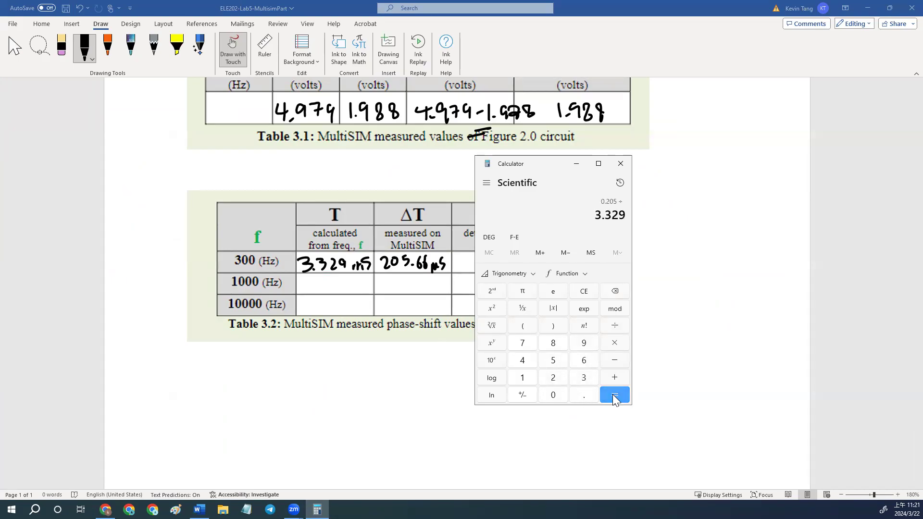
left_click(615, 395)
- Multiply the quotient by 360 to obtain the phase shift in degrees
left_click(617, 343)
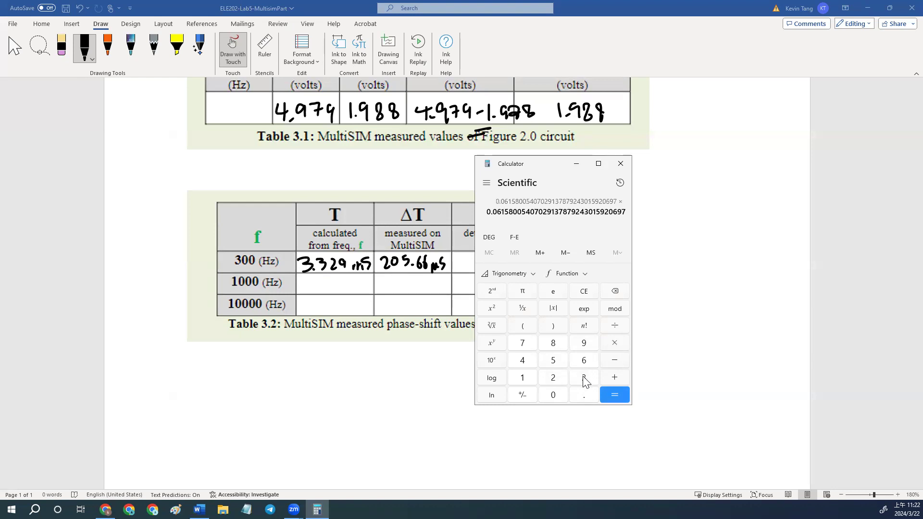
left_click(584, 380)
left_click(584, 361)
left_click(553, 394)
left_click(621, 393)
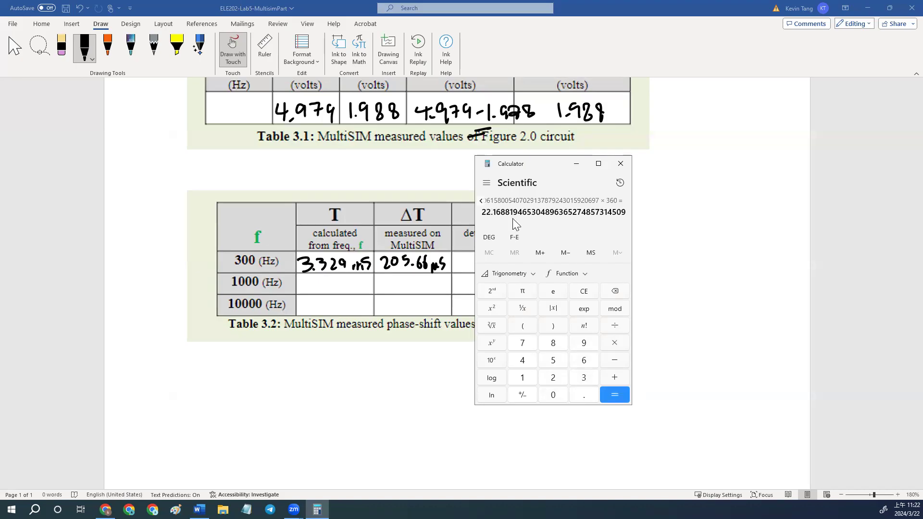
- Move Calculator off Table 3.2 and handwrite 22.188° as Θ in the 300 Hz row
left_click_drag(544, 159, 675, 161)
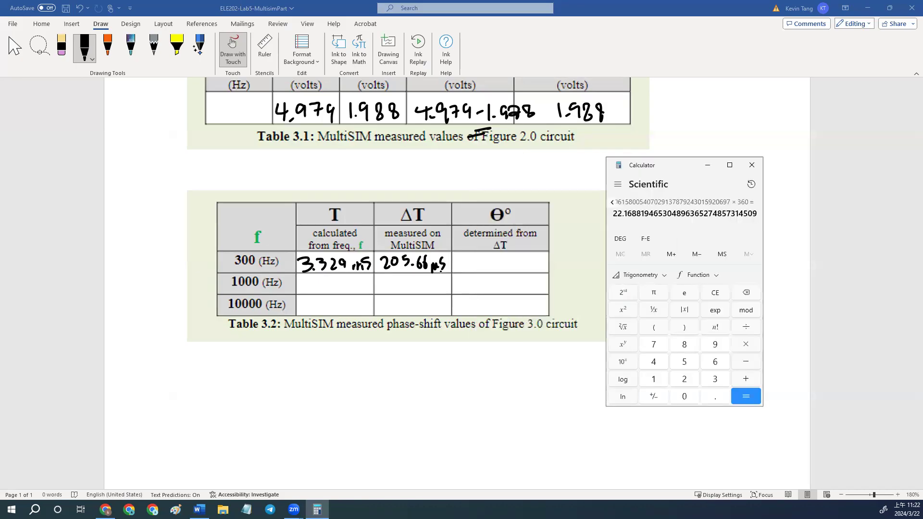
left_click_drag(459, 260, 473, 269)
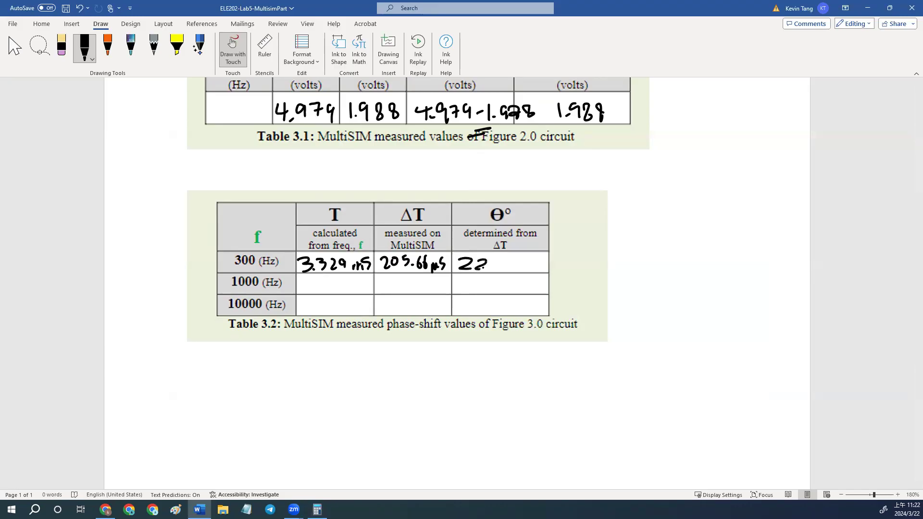
left_click_drag(511, 268, 517, 258)
- Switch to Paint and brush a green sine-like wave with a blue wave lagging slightly behind it
left_click(176, 509)
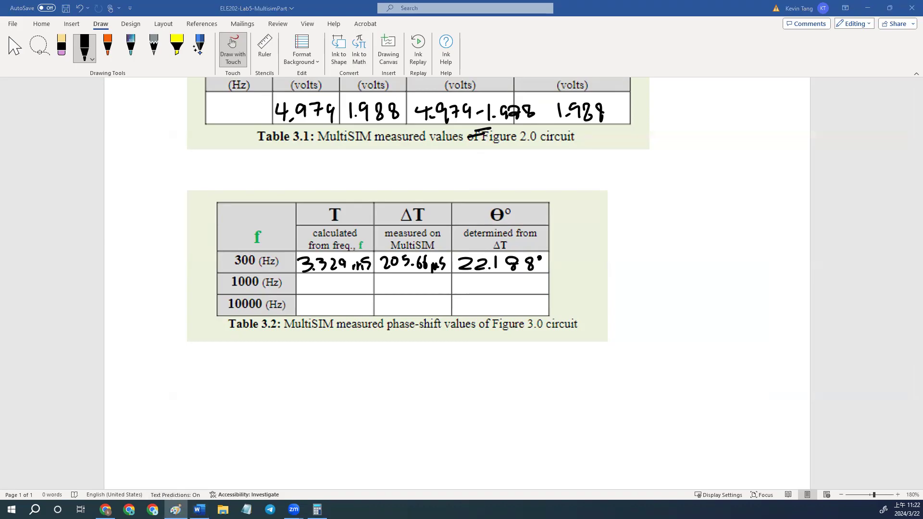
left_click(438, 144)
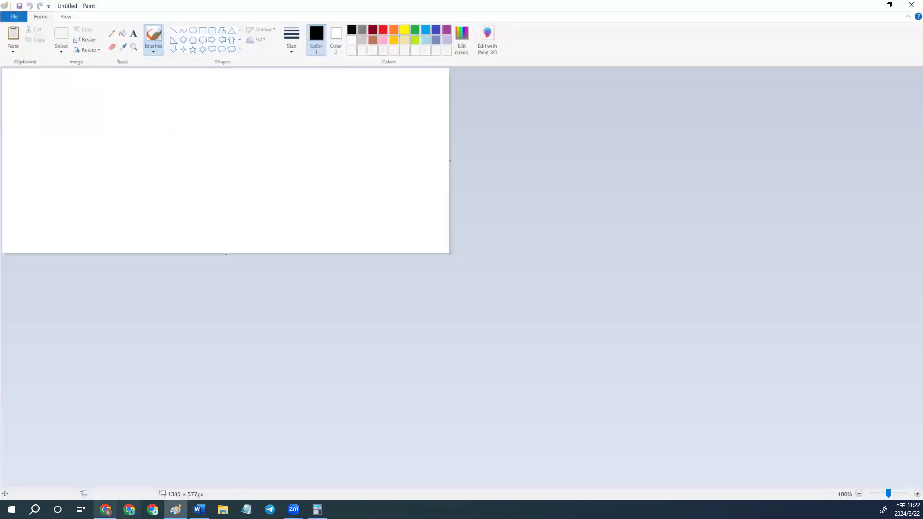
left_click(106, 510)
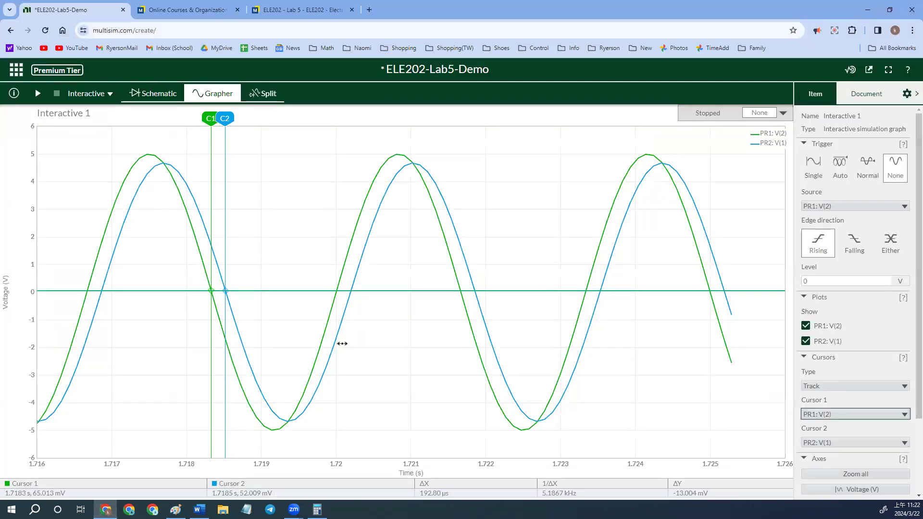
left_click(176, 510)
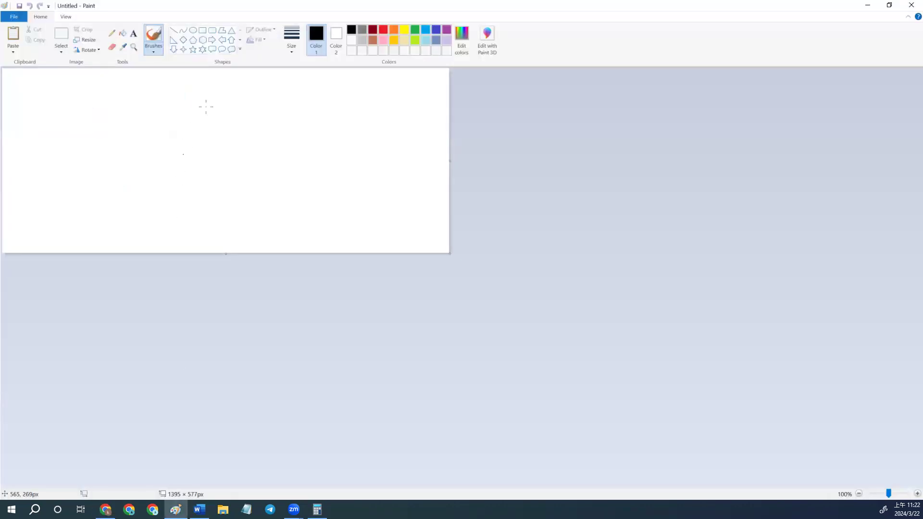
left_click(412, 30)
mouse_move(60, 157)
left_mouse_down()
mouse_move(94, 110)
mouse_move(130, 179)
mouse_move(198, 181)
mouse_move(245, 116)
mouse_move(290, 183)
left_mouse_up()
left_click(427, 29)
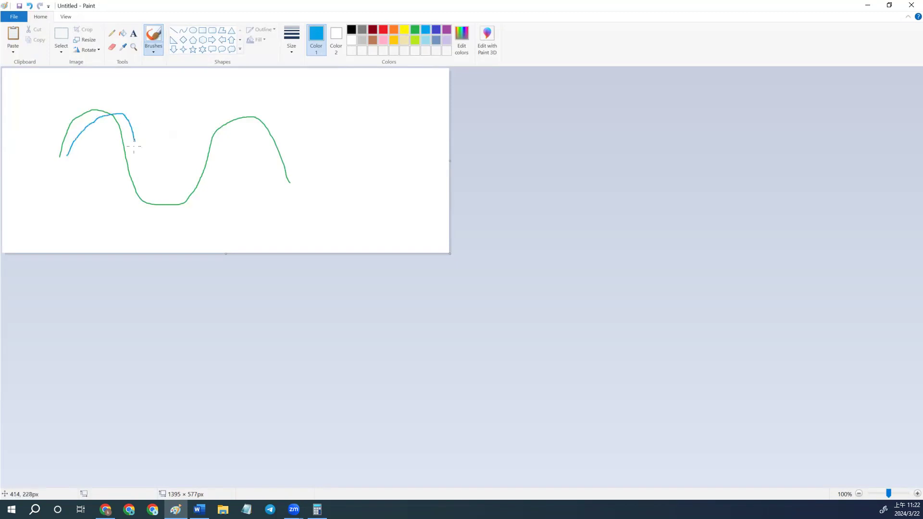
mouse_move(217, 157)
left_mouse_down()
mouse_move(263, 119)
mouse_move(312, 198)
left_mouse_up()
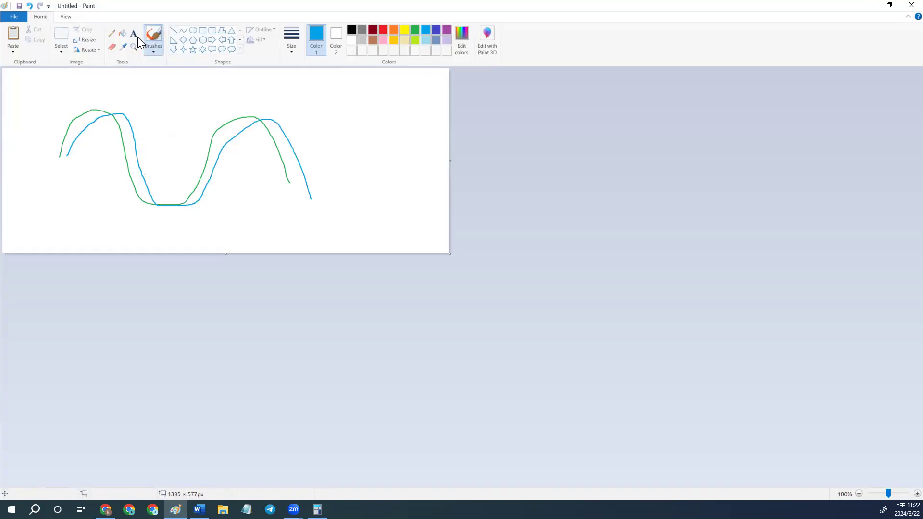
- Pencil two thin vertical lines at the waves' first falling slopes, with arrows marking the gap and a θ above
left_click(112, 34)
left_click_drag(124, 93, 125, 204)
left_click_drag(137, 95, 135, 215)
left_click_drag(100, 150, 151, 151)
left_click_drag(136, 93, 140, 83)
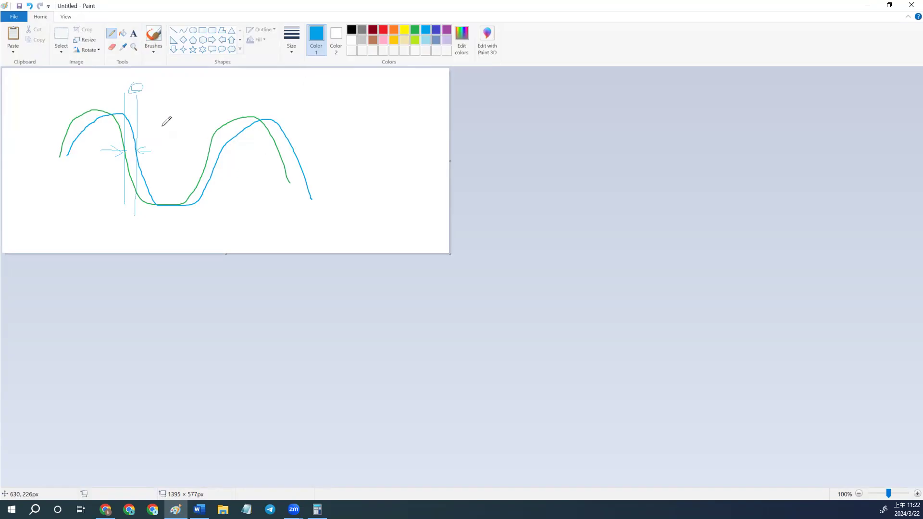
left_click(174, 31)
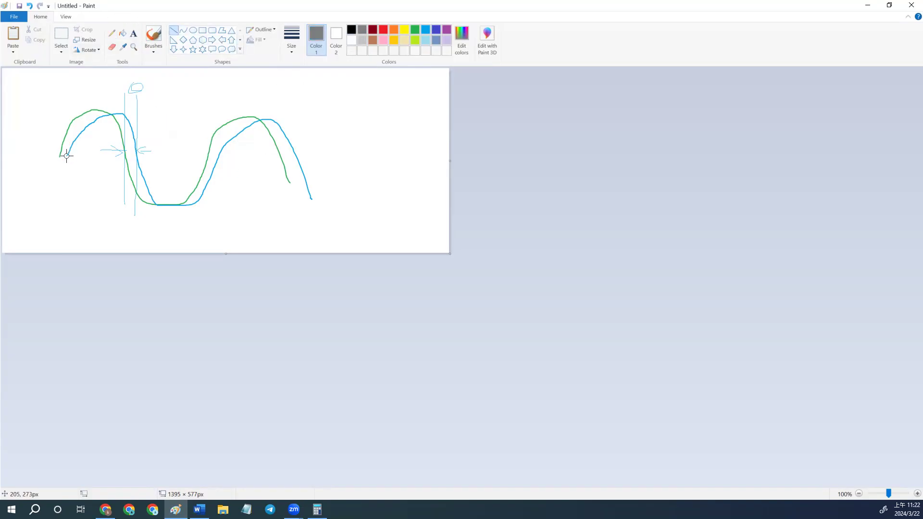
left_click_drag(64, 221, 64, 240)
left_click(62, 32)
mouse_move(57, 214)
left_mouse_down()
mouse_move(91, 253)
mouse_move(140, 409)
left_mouse_up()
left_click(215, 155)
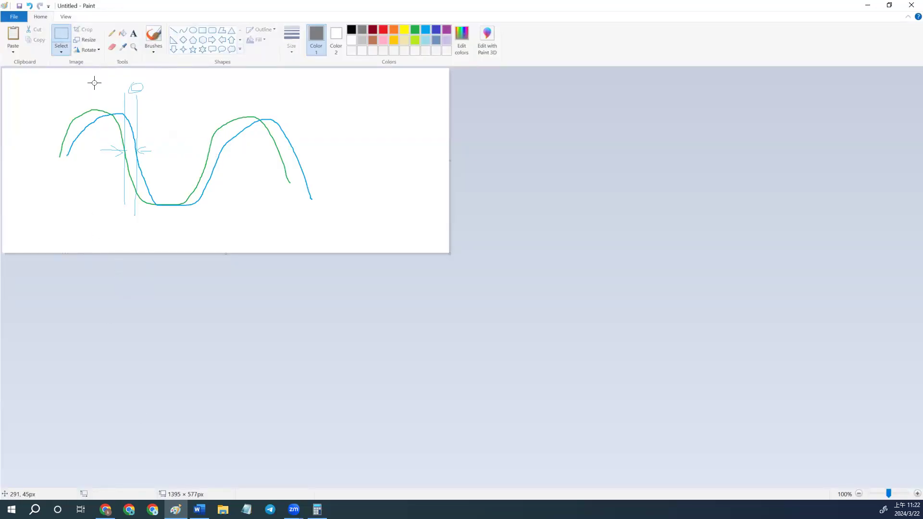
left_click_drag(96, 82, 96, 213)
left_click(197, 80)
- Draw gray vertical lines through the green wave's two peaks to mark one full period
left_click(174, 30)
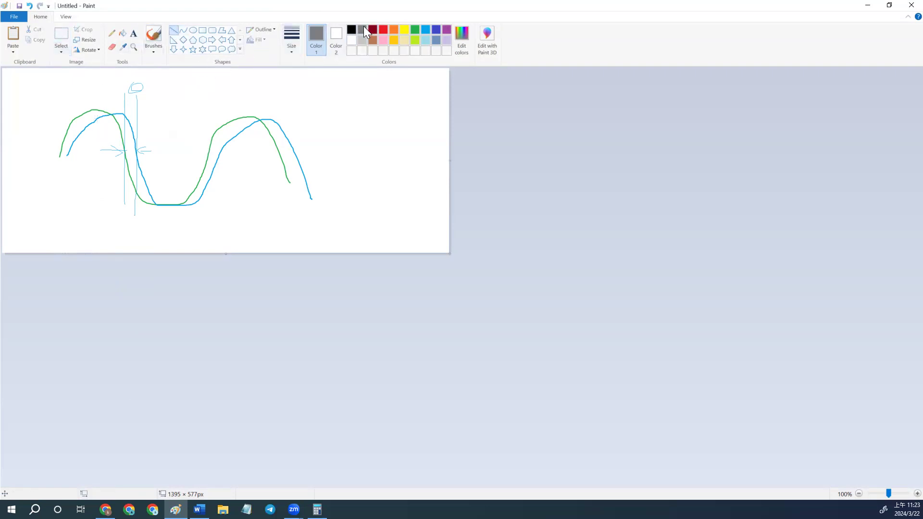
left_click_drag(93, 82, 94, 263)
left_click_drag(349, 239, 357, 237)
left_click_drag(246, 84, 248, 267)
left_click_drag(366, 156, 372, 155)
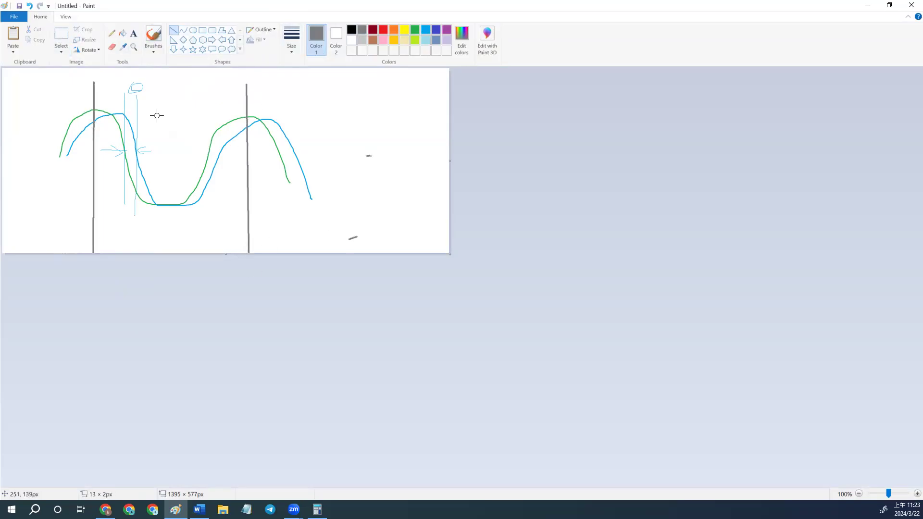
- Add the text labels "360 degrees" and "T = 2 ms" between the two gray period lines
left_click(133, 33)
left_click(139, 232)
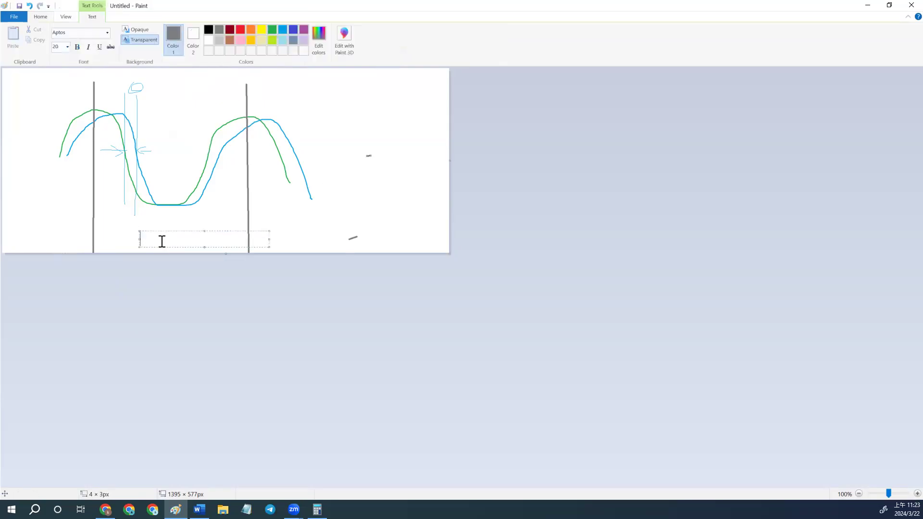
type("360 degrees")
left_click(259, 197)
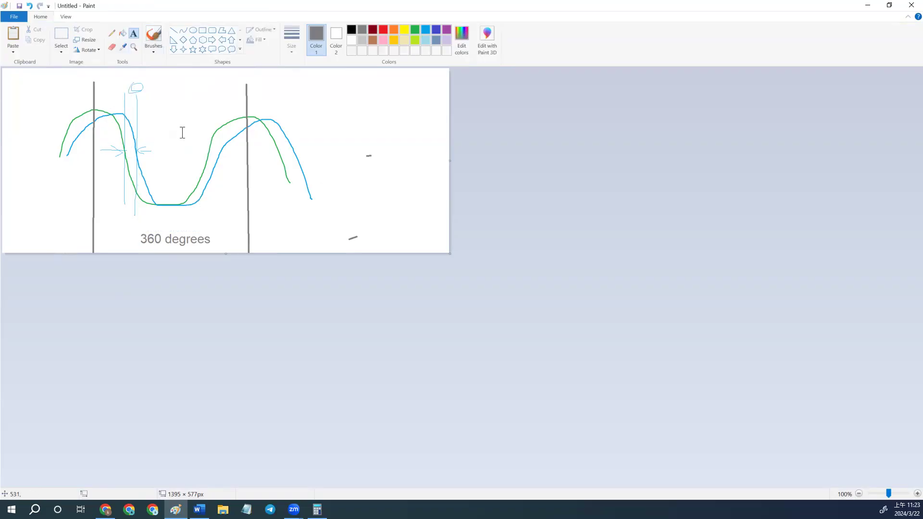
left_click(156, 212)
type("T = 2")
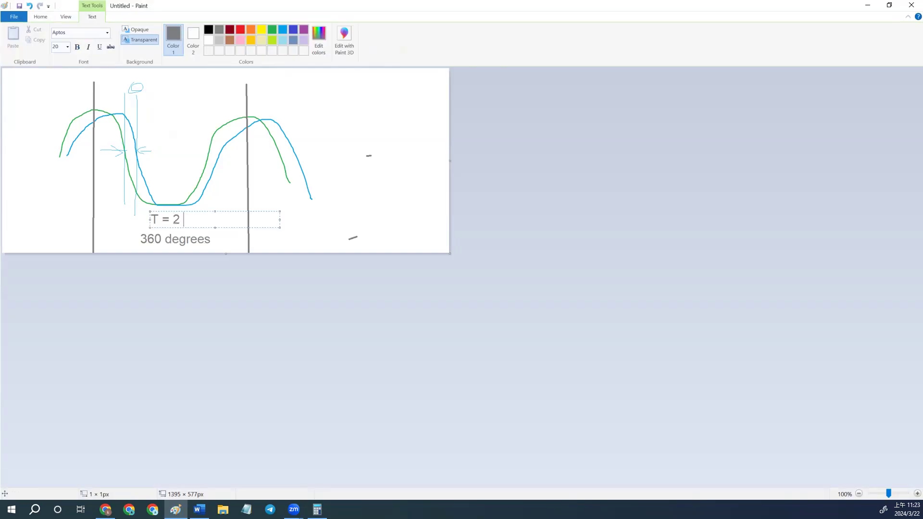
type("ms")
left_click(238, 179)
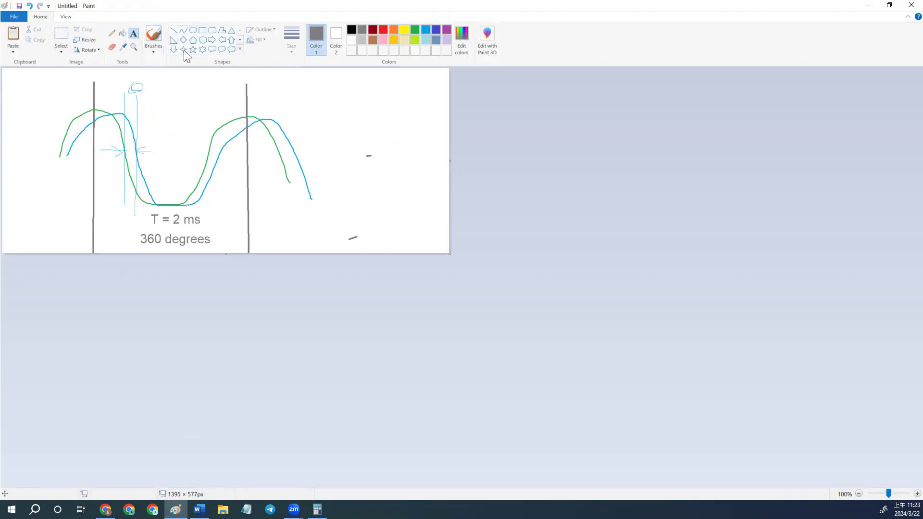
- Draw two red vertical lines over the thin blue markers to highlight the shift between the waves
left_click(174, 29)
left_click_drag(123, 78, 124, 85)
left_click(372, 31)
left_click(383, 30)
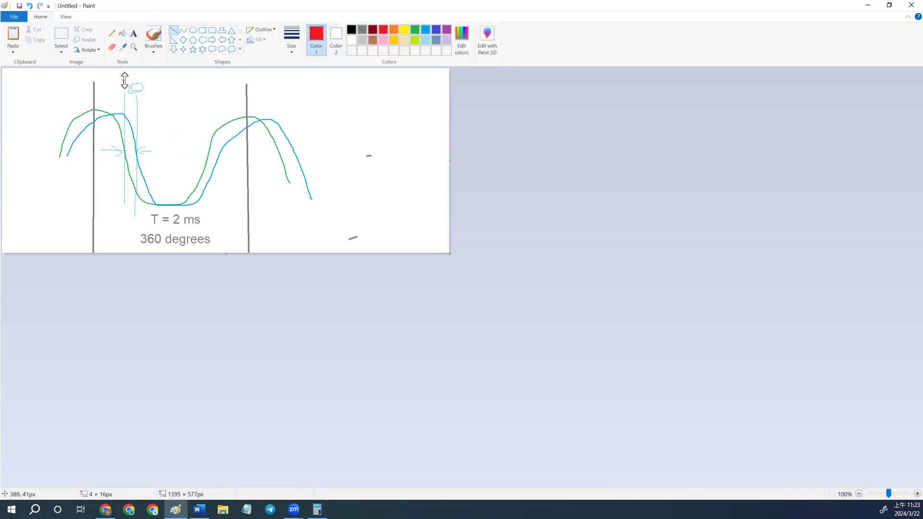
left_click_drag(183, 87, 188, 88)
left_click_drag(124, 80, 119, 235)
left_click(160, 98)
left_click_drag(136, 74, 135, 234)
left_click(155, 114)
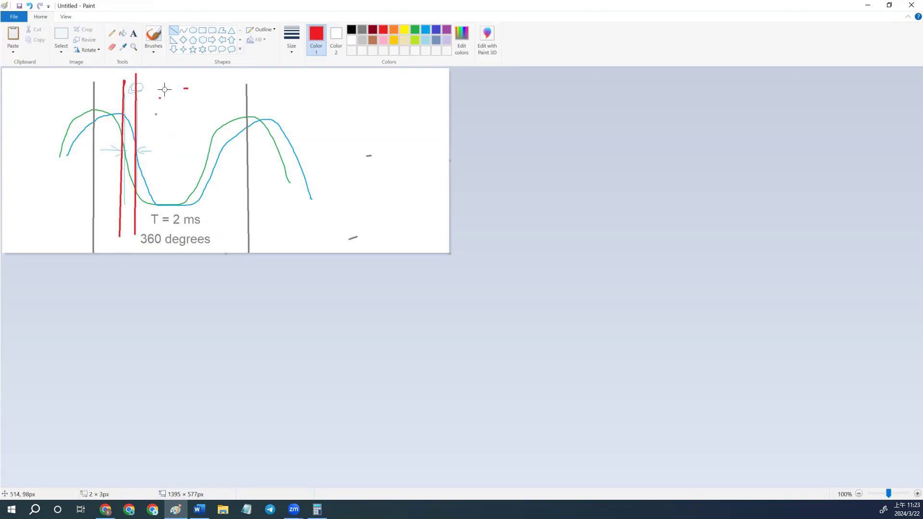
- Add a red text label beside the shift lines reading "T = 0.1ms" and, on a second line, "? degrees"
left_click(132, 34)
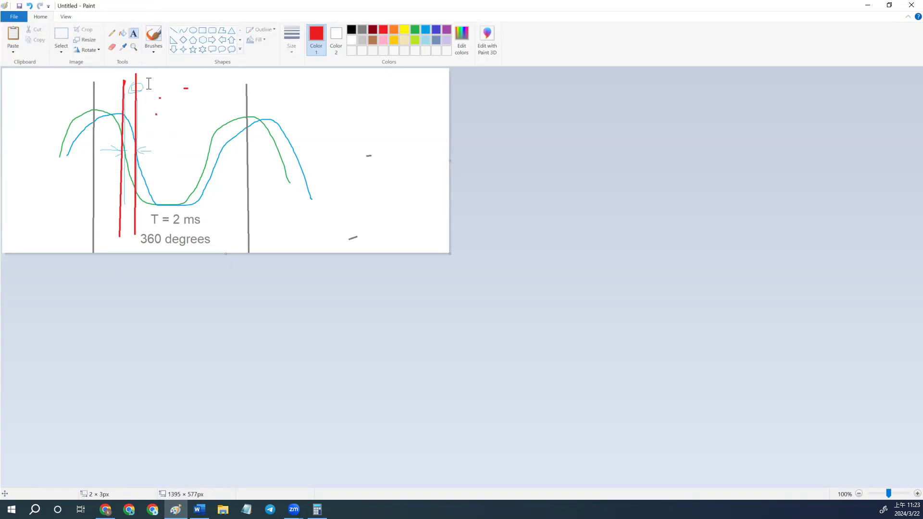
left_click(137, 107)
type("T = 0.1ms")
key("Return")
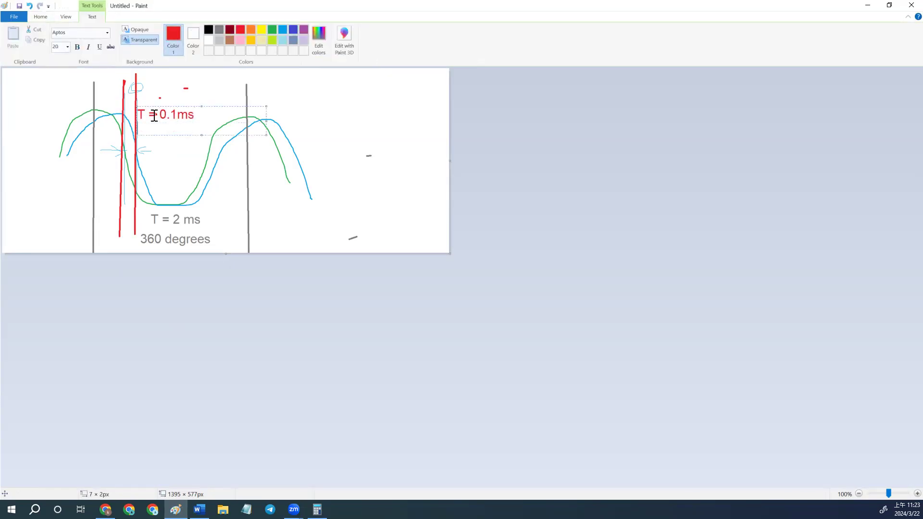
type("? degrees")
key("Return")
left_click(337, 99)
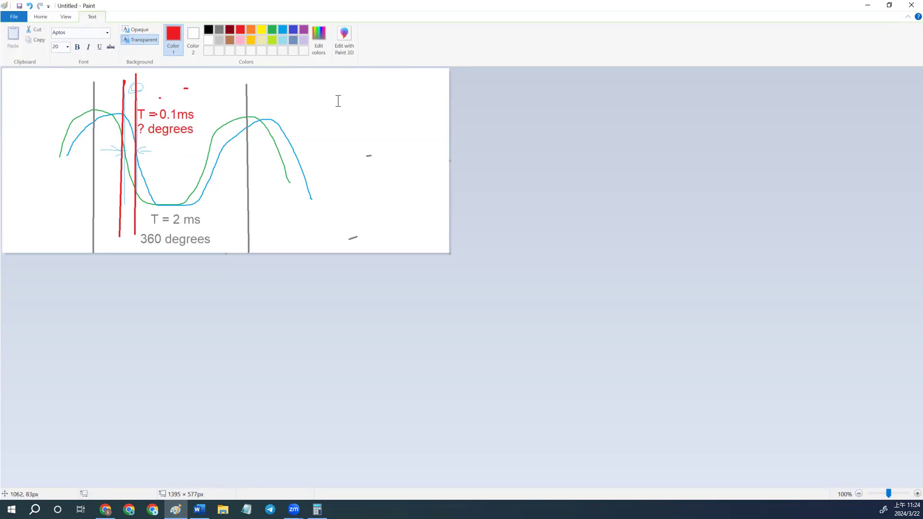
- Add the red text "0.1ms/unknow = 2ms/360 degrees" above the second wave peak, widening its text box to fit one line
left_click(306, 95)
type("0.1ms/")
key("BackSpace")
key("Return")
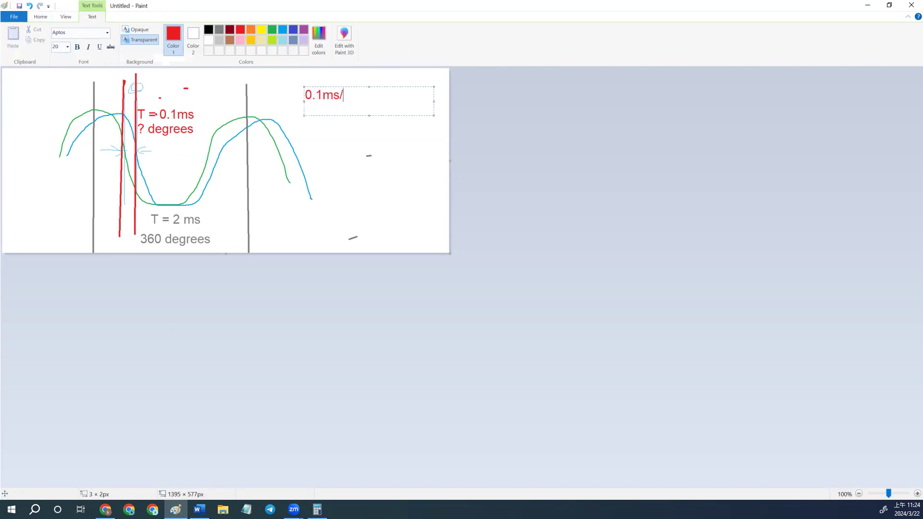
key("BackSpace")
type("unknow = 2ms/36")
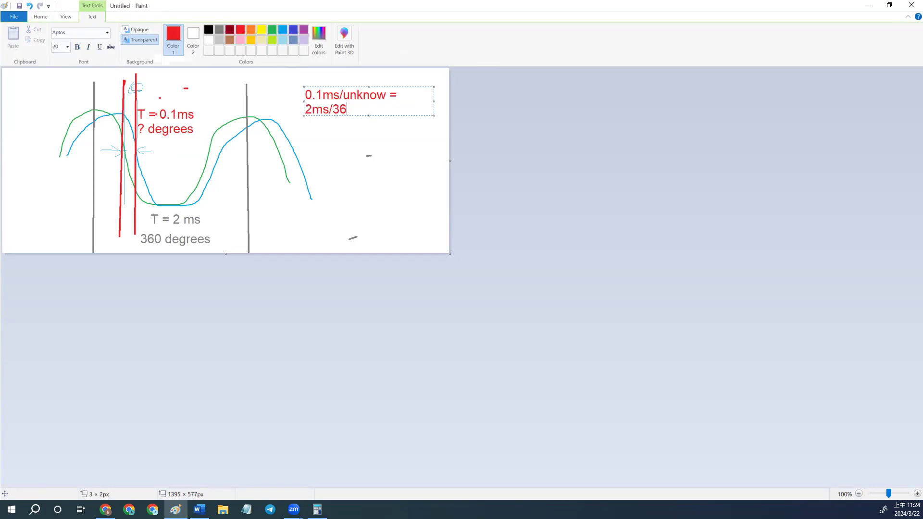
type("0 degrees")
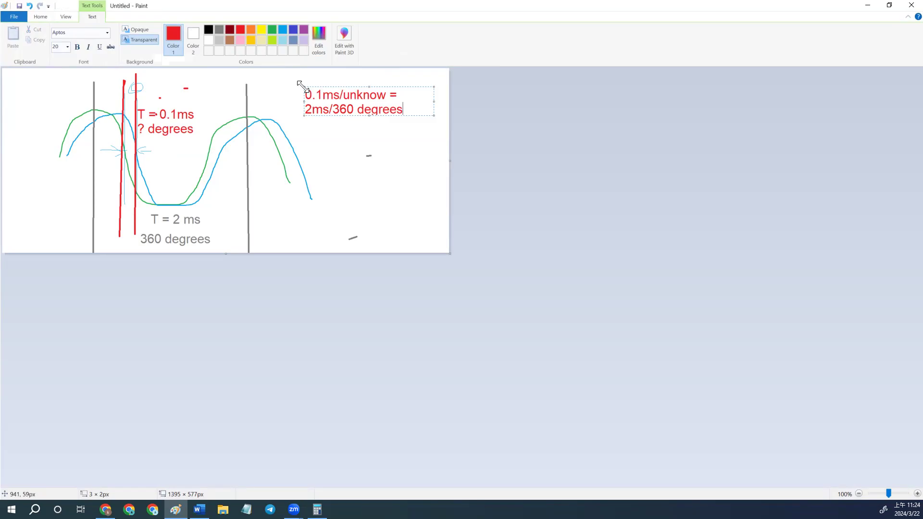
left_click_drag(299, 82, 215, 82)
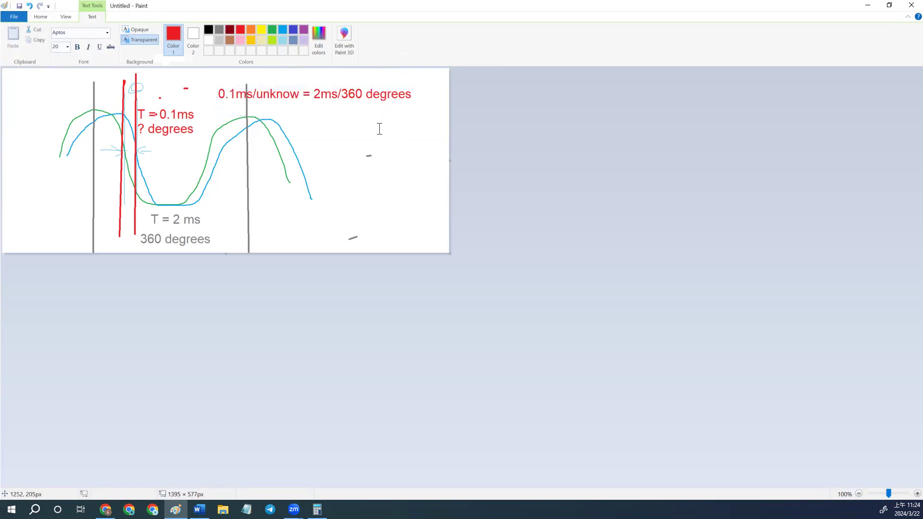
left_click(337, 121)
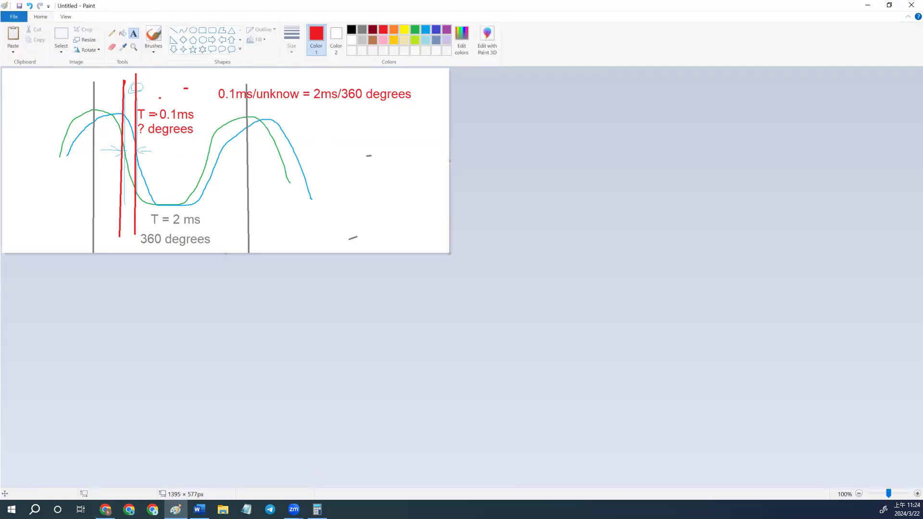
- Switch to the Word document and check the 300 Hz row of Table 3.2 against the Paint sketch
left_click(199, 509)
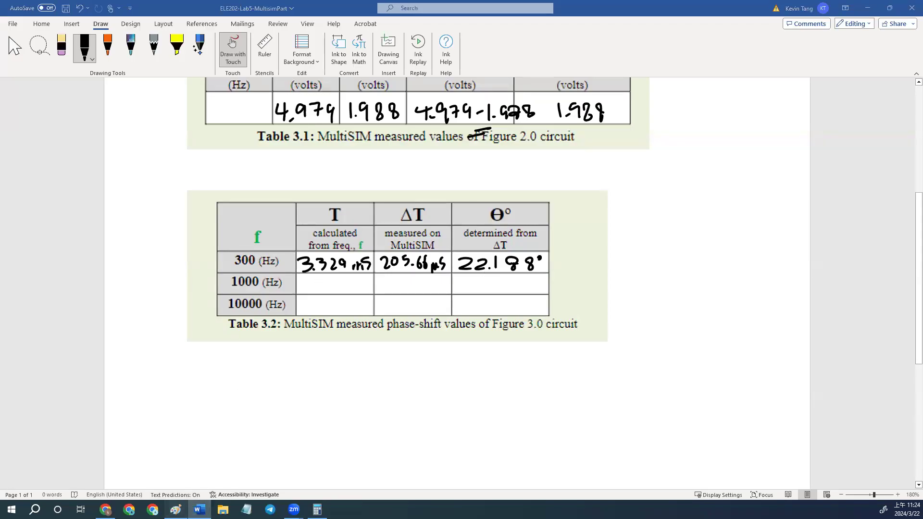
left_click(175, 510)
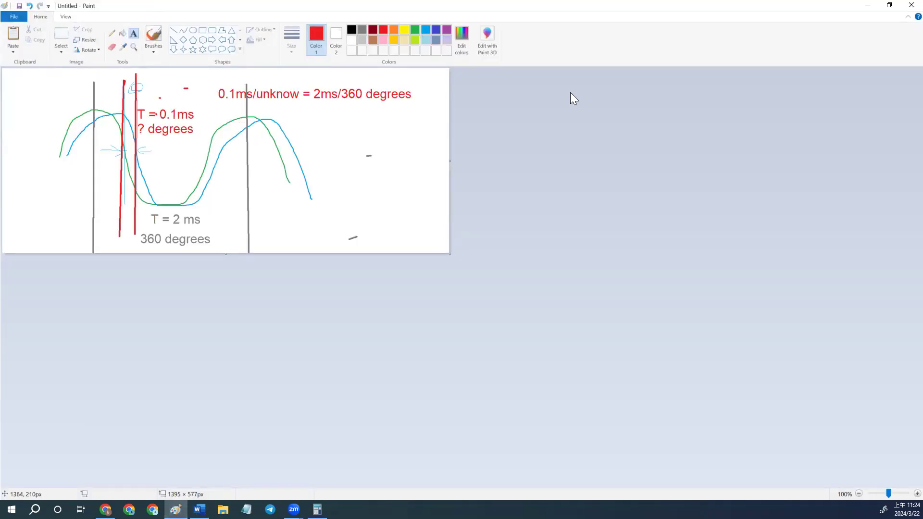
key("alt+Tab")
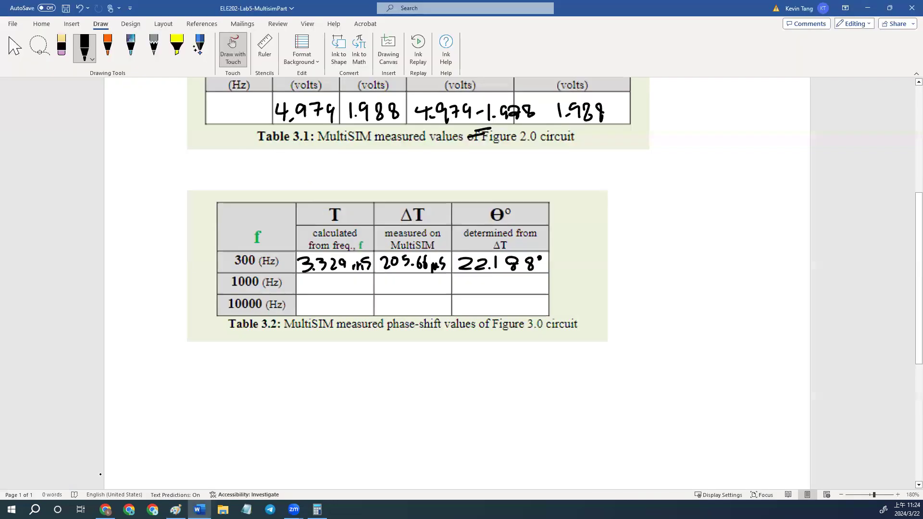
- Review the ELE202 Lab 5 manual in Chrome, from the Figure 3.0 phase-shift formula to part (f)'s discrepancy and leading-or-lagging questions
left_click(105, 510)
left_click(312, 9)
scroll(480, 257, "up", 10)
scroll(488, 259, "up", 15)
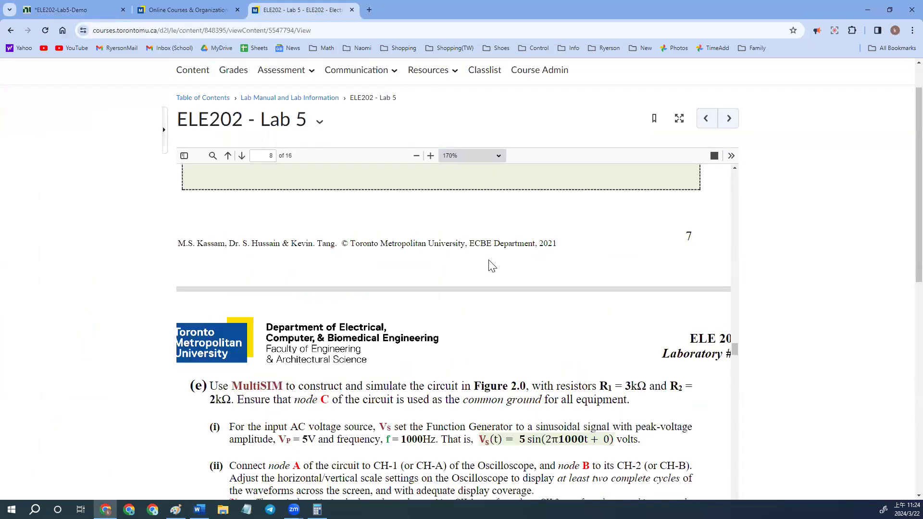
scroll(486, 264, "down", 2)
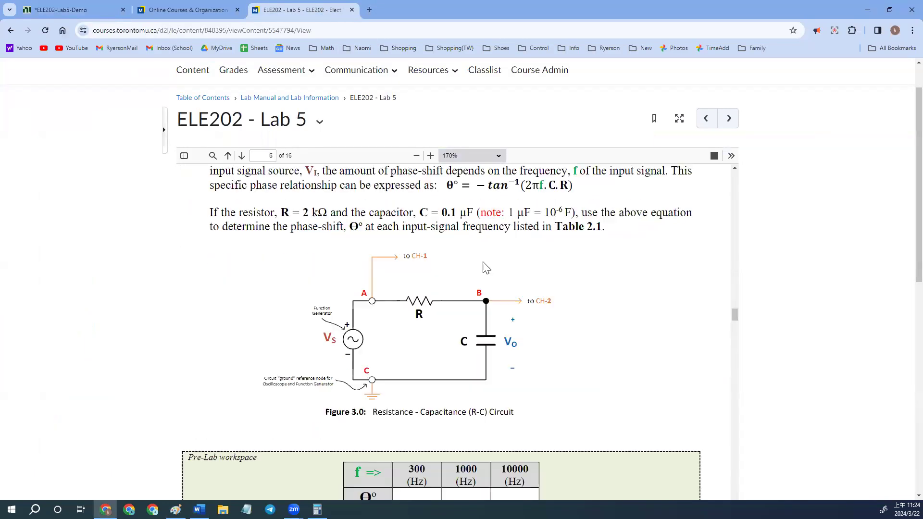
scroll(483, 236, "up", 2)
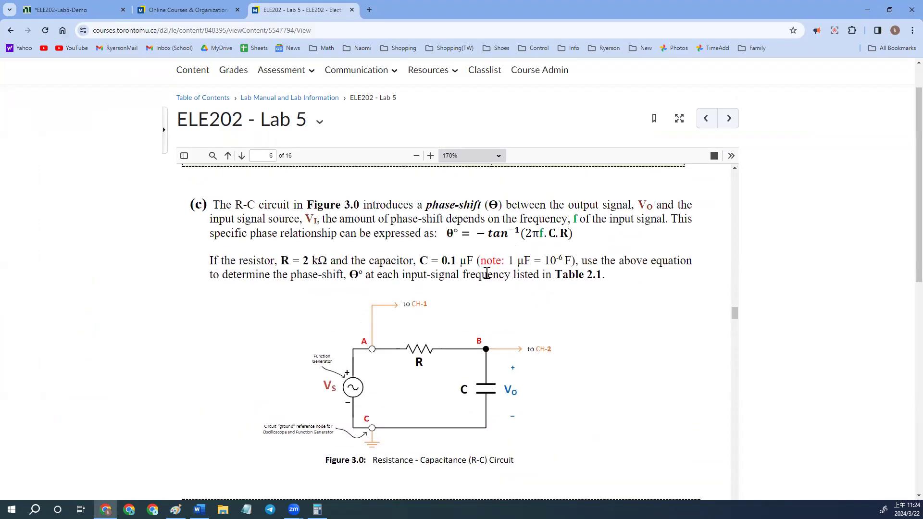
scroll(489, 274, "down", 10)
scroll(491, 283, "down", 15)
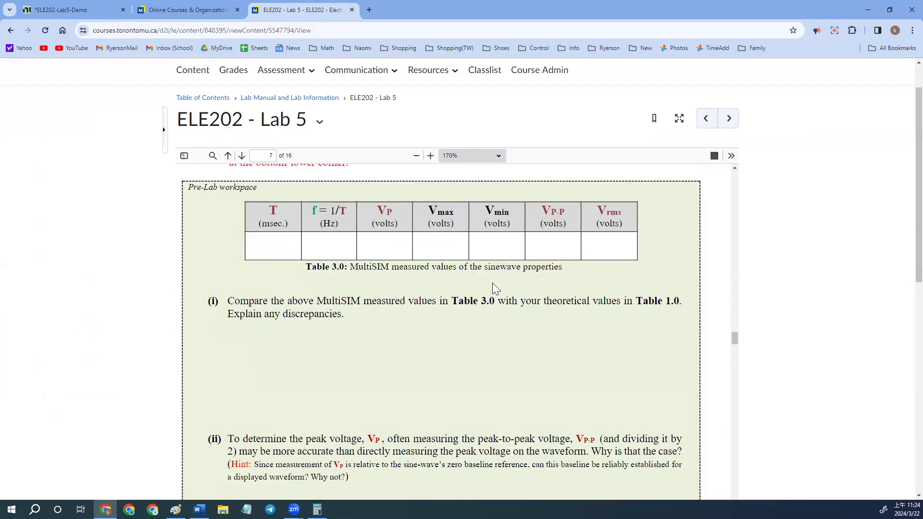
scroll(454, 283, "down", 5)
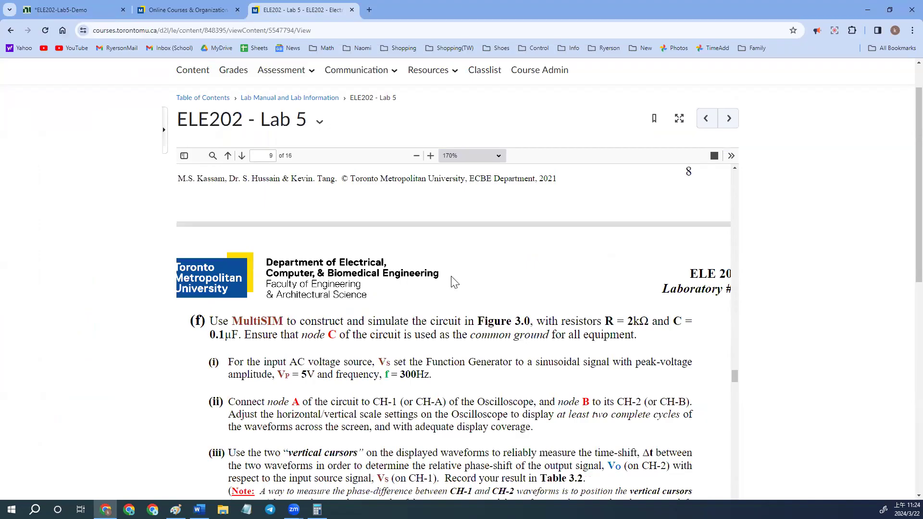
scroll(241, 439, "down", 8)
scroll(300, 392, "down", 5)
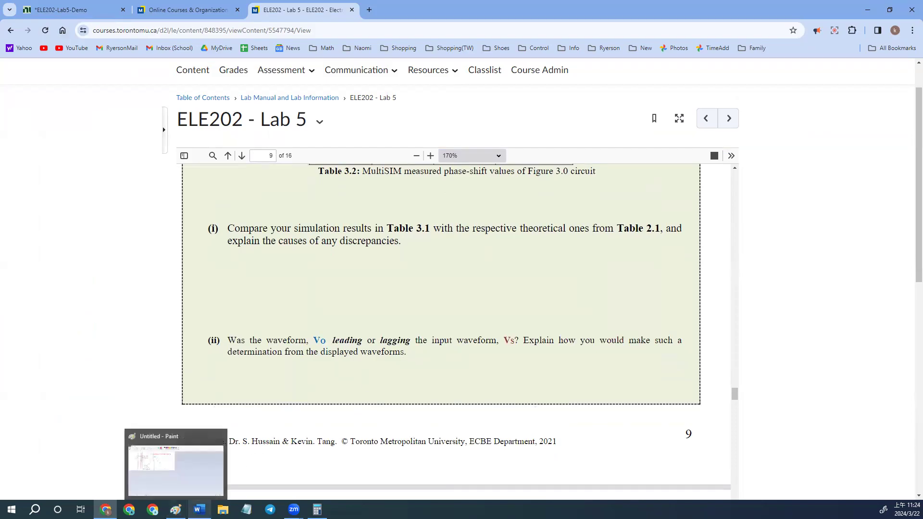
- Return to the Multisim ELE202-Lab5-Demo schematic and open the frequency setting of AC source V1
left_click(199, 510)
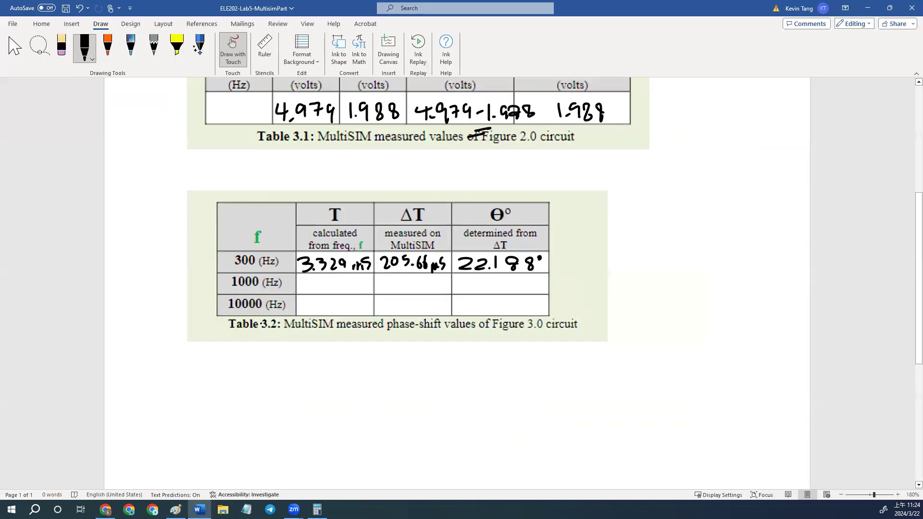
left_click(108, 505)
left_click(81, 11)
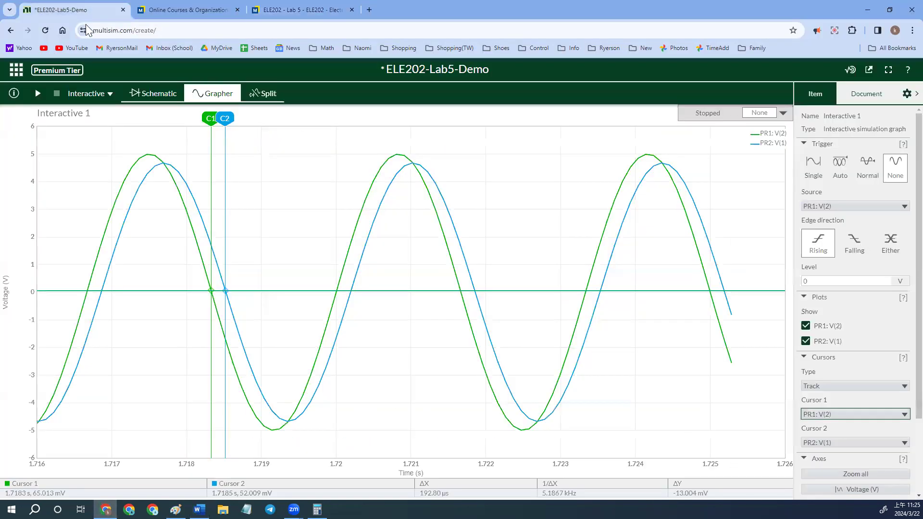
left_click(150, 94)
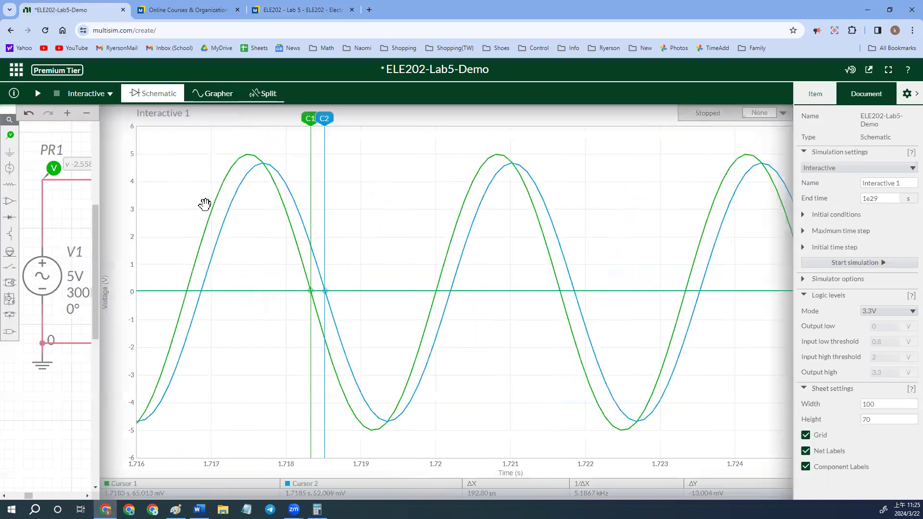
left_click(381, 292)
left_click(883, 226)
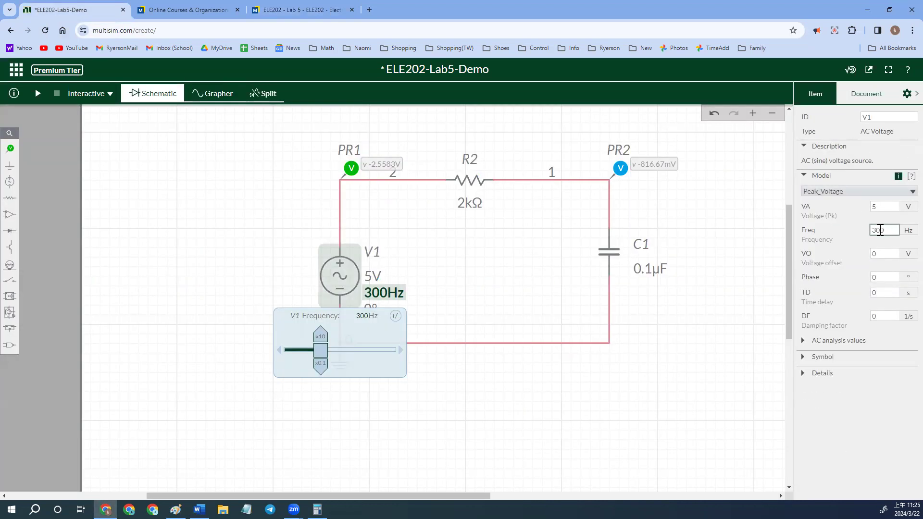
left_click(270, 227)
mouse_move(294, 508)
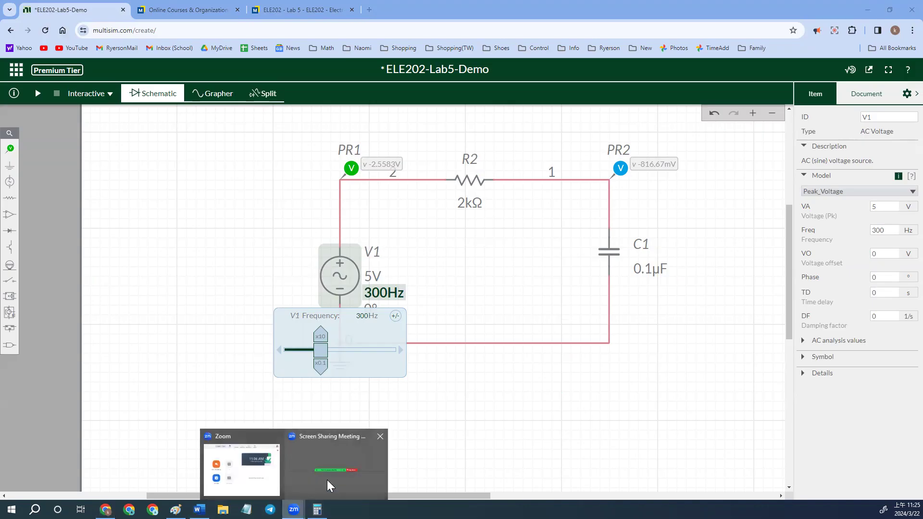